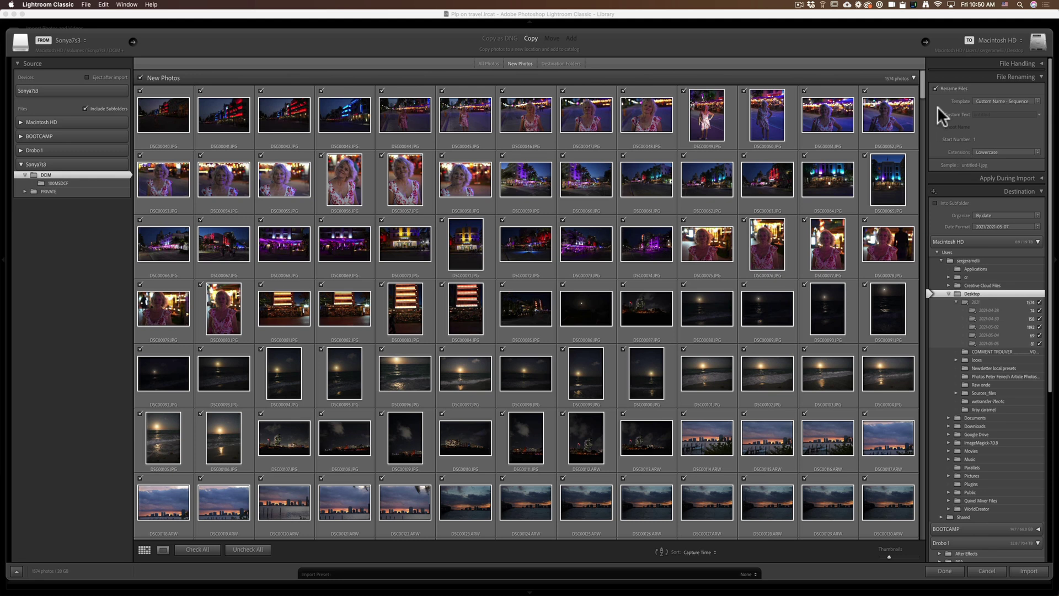
Choose Other Destination from the import destination menu to open a folder chooser at Travel Photos
left_click(1012, 39)
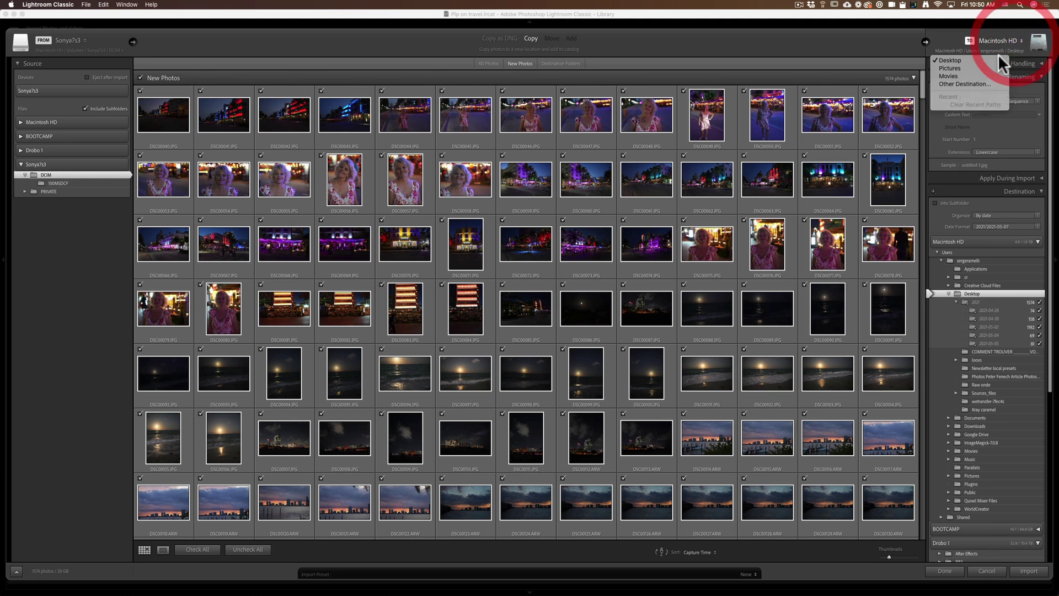
left_click(978, 84)
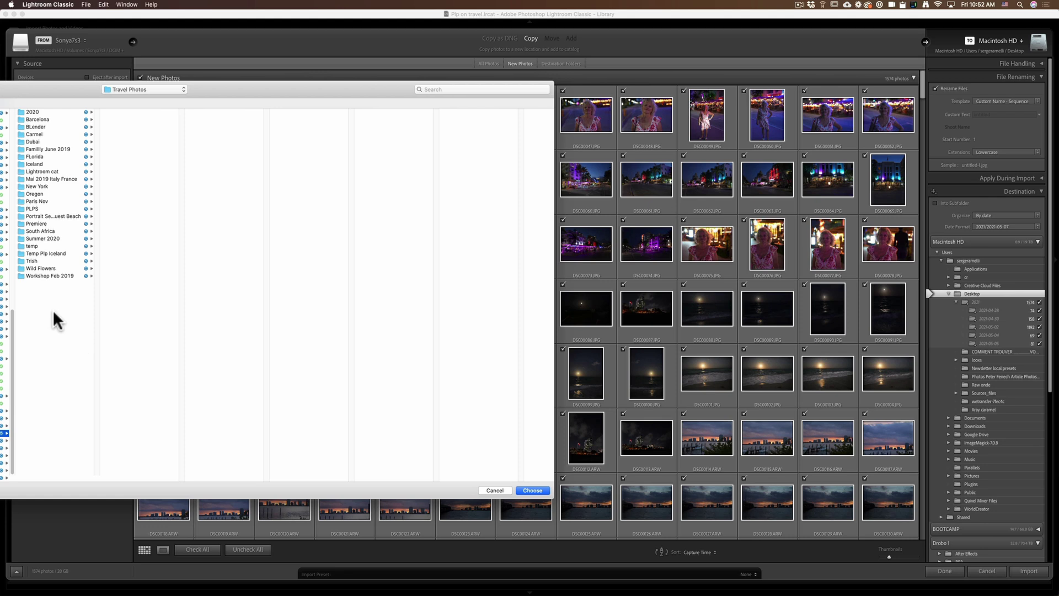
key("super+Tab")
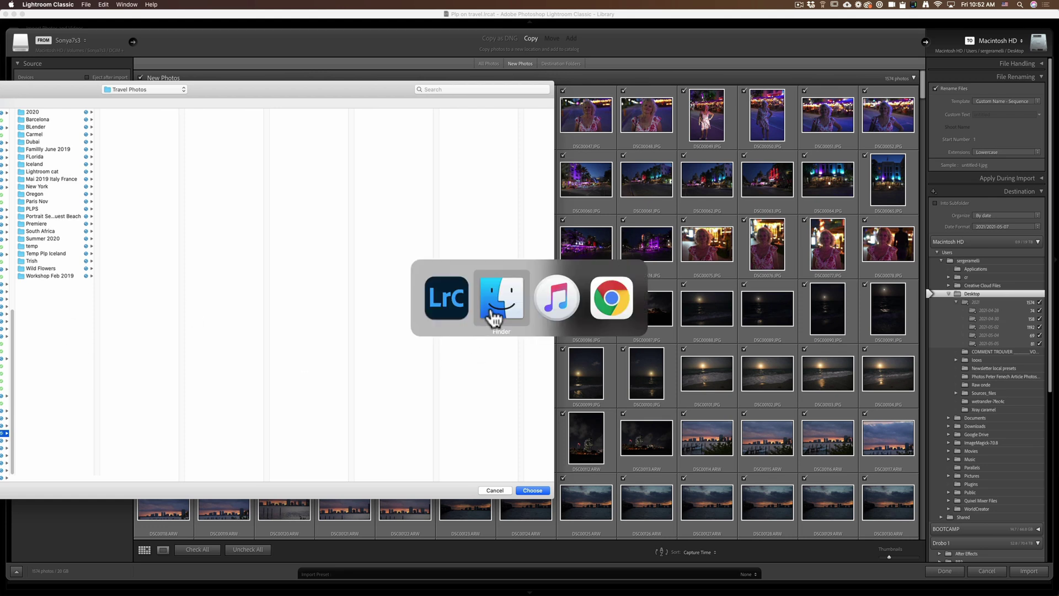
In Finder, add a new folder named 'Miami' inside the Travel Photos folder
left_click(490, 307)
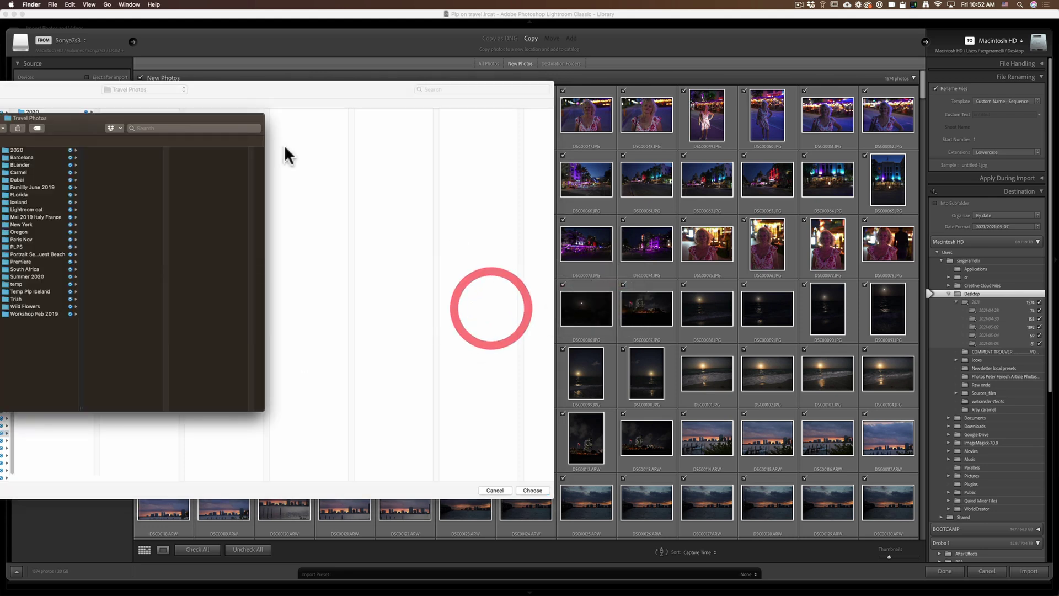
right_click(21, 343)
left_click(72, 348)
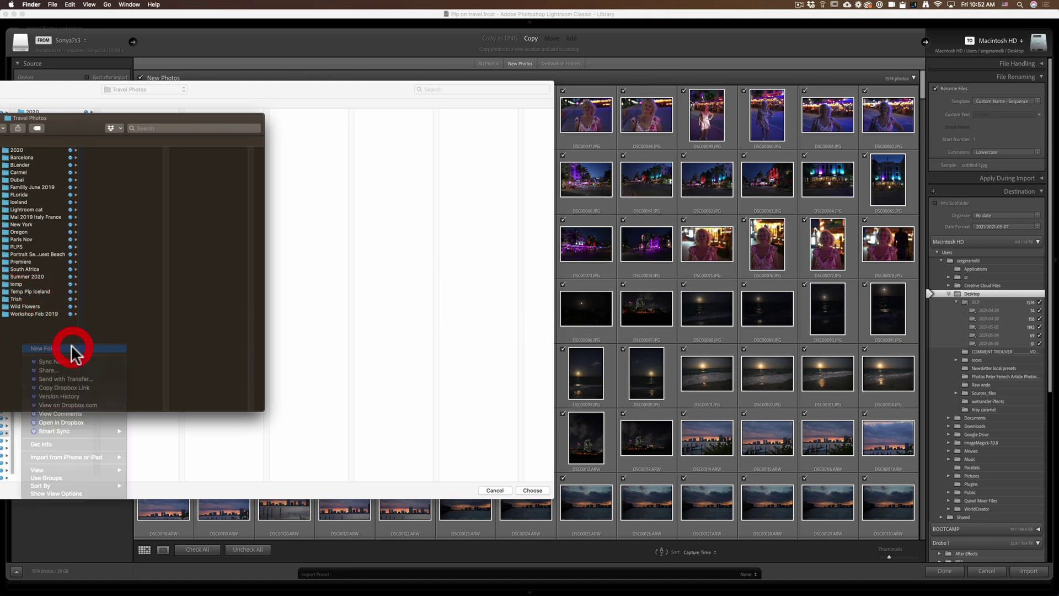
type("Mia")
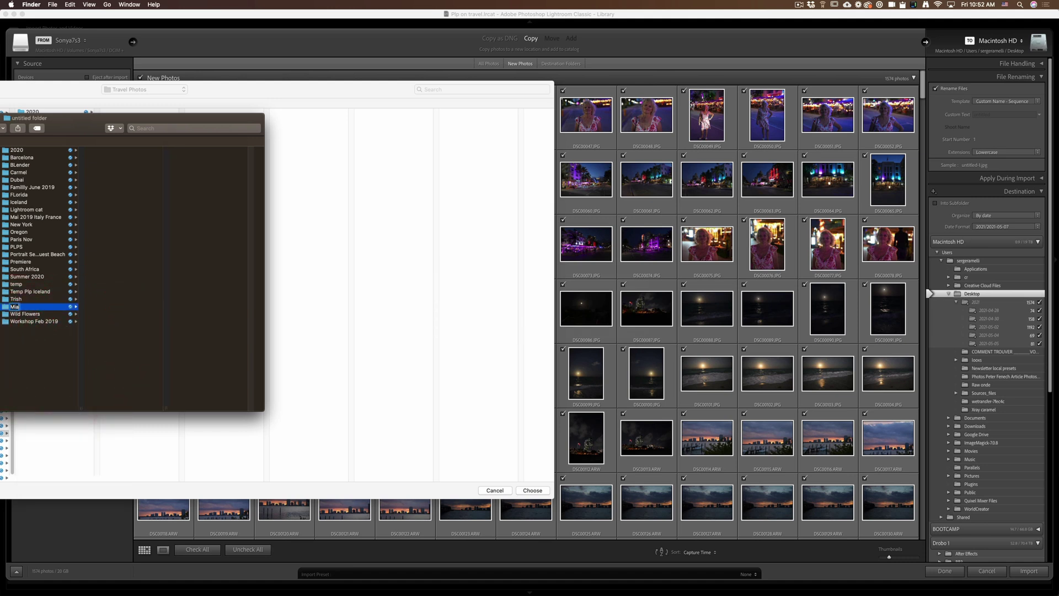
type("mi")
key("Return")
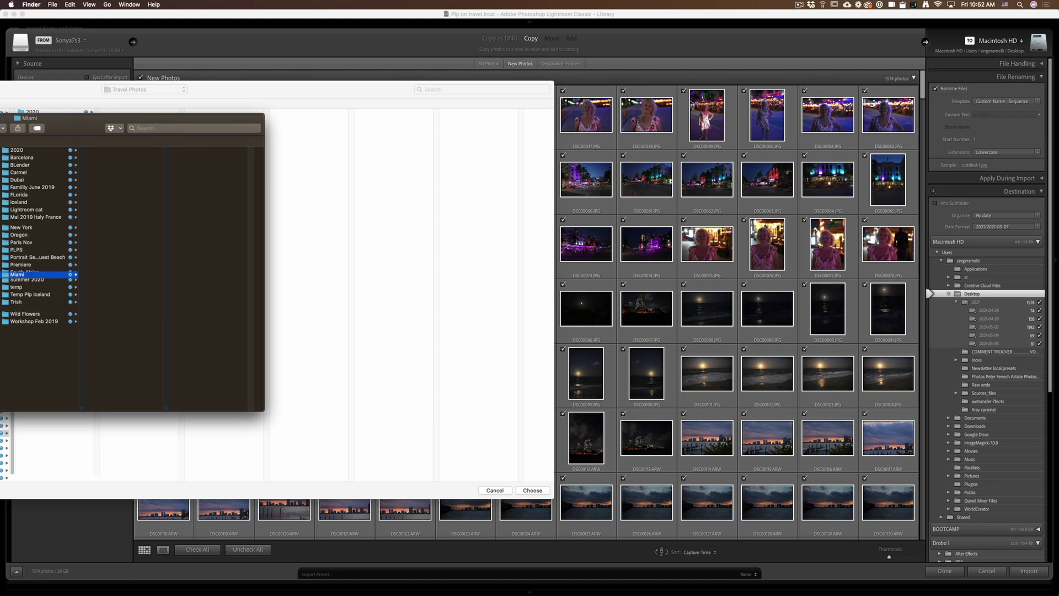
Choose the Miami folder as the destination and import the 78 checked photos
left_click(325, 265)
left_click(325, 263)
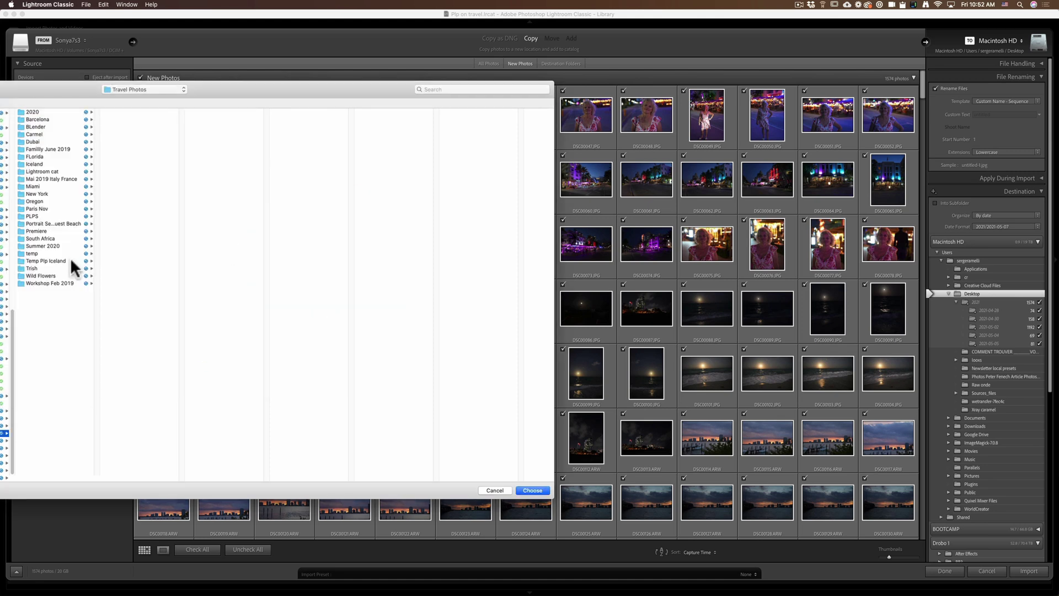
left_click(48, 185)
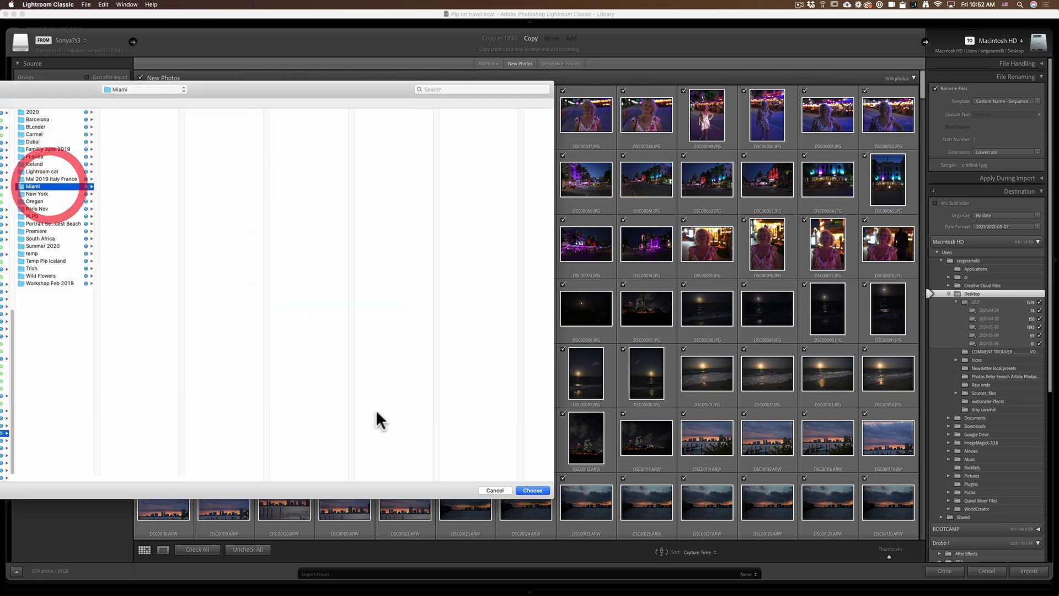
left_click(530, 490)
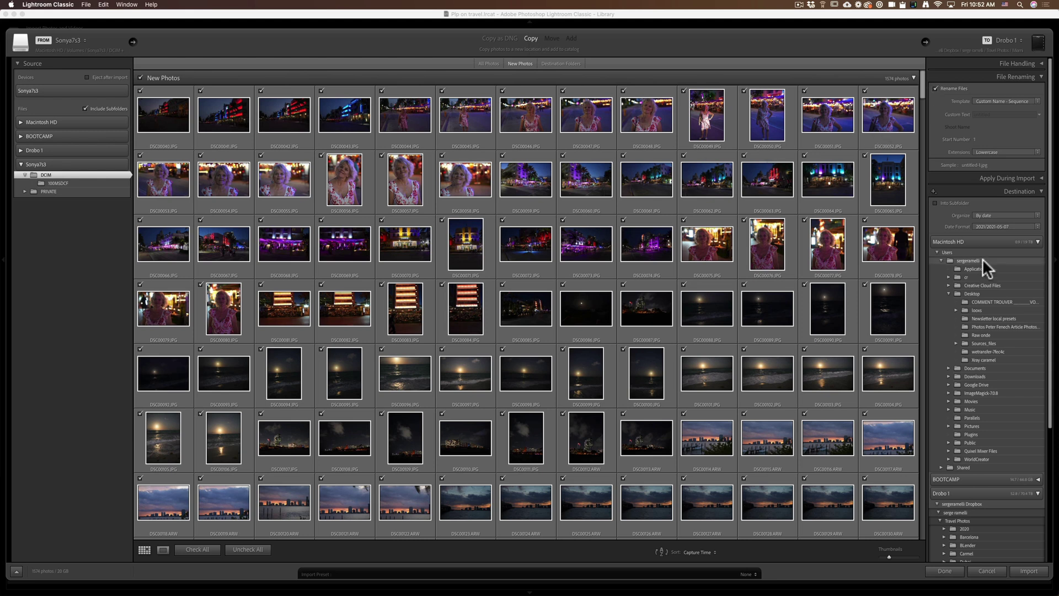
left_click(1029, 571)
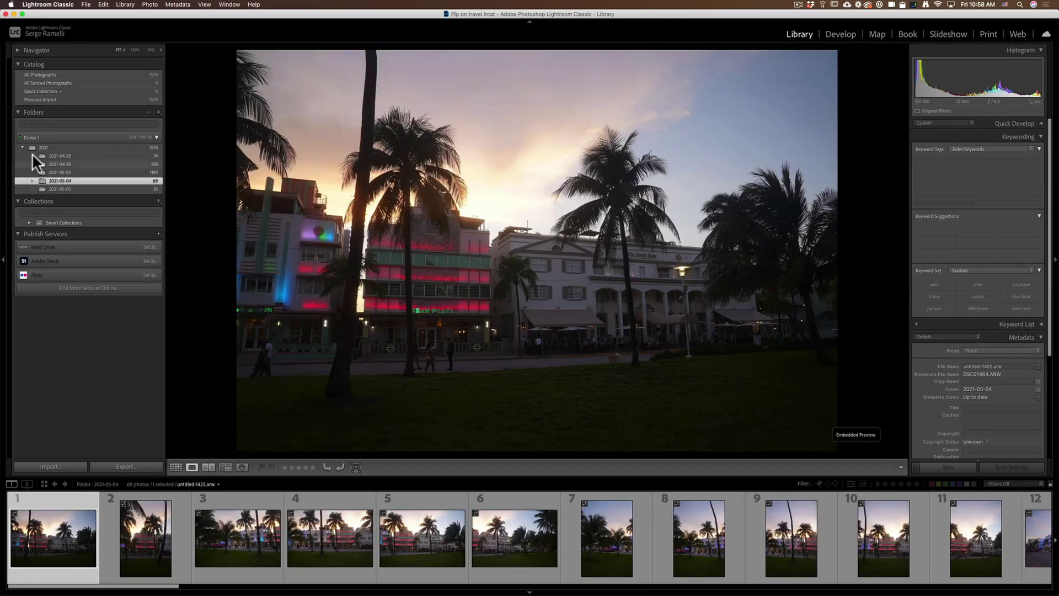
Browse the 2021-04-28, 04-30, 05-02, 05-04 and 05-05 folders, settling on the 2021-05-02 forest photos
left_click(122, 158)
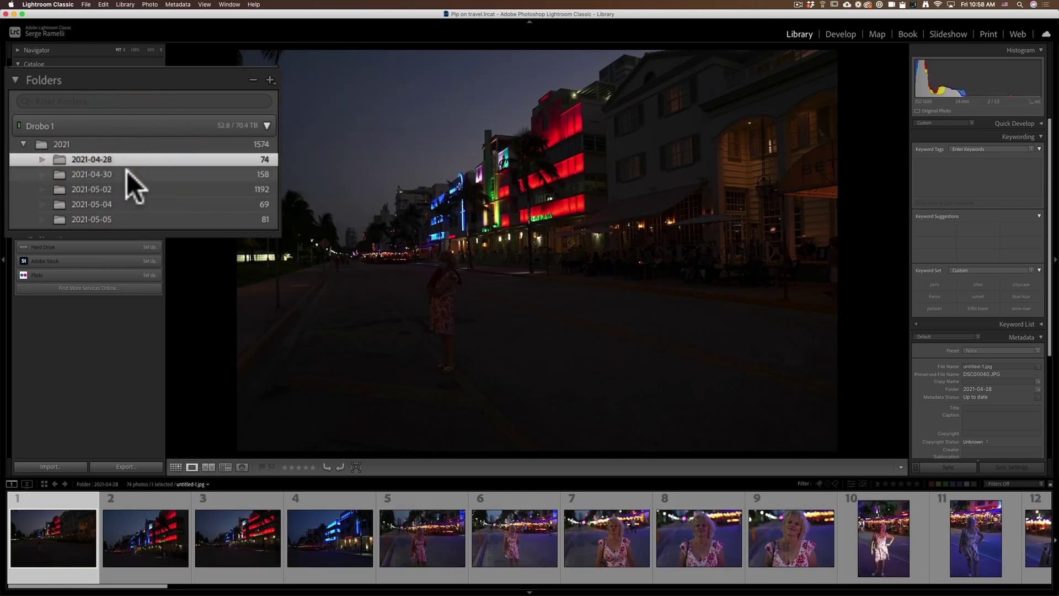
left_click(127, 173)
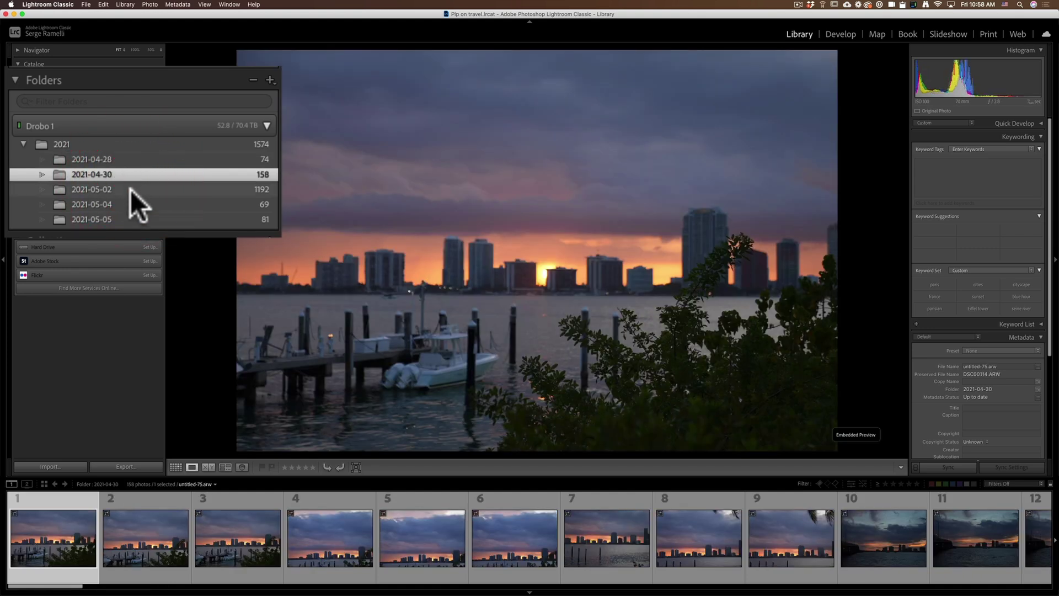
left_click(132, 189)
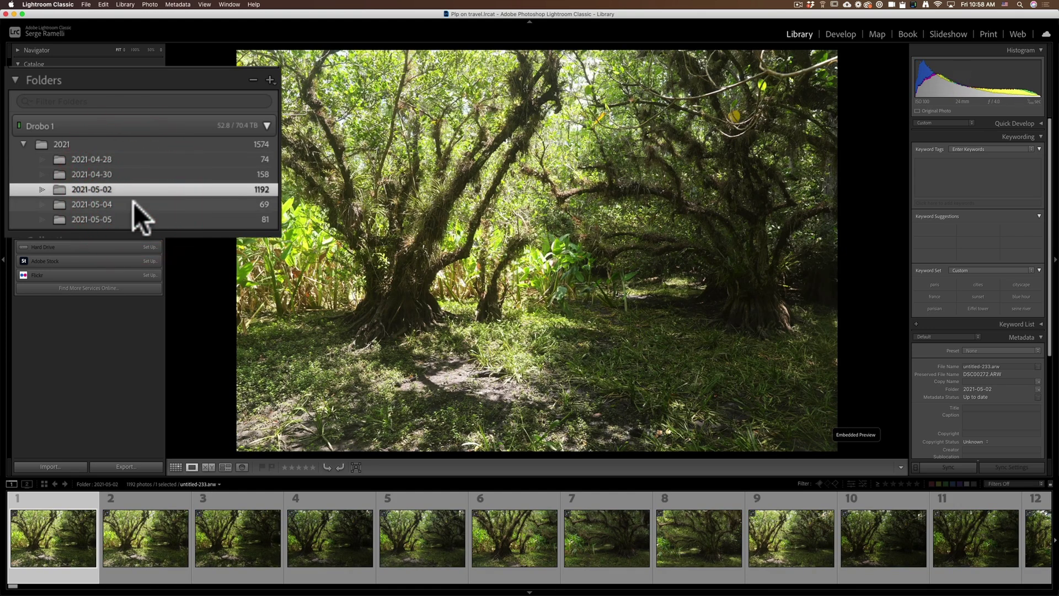
left_click(133, 203)
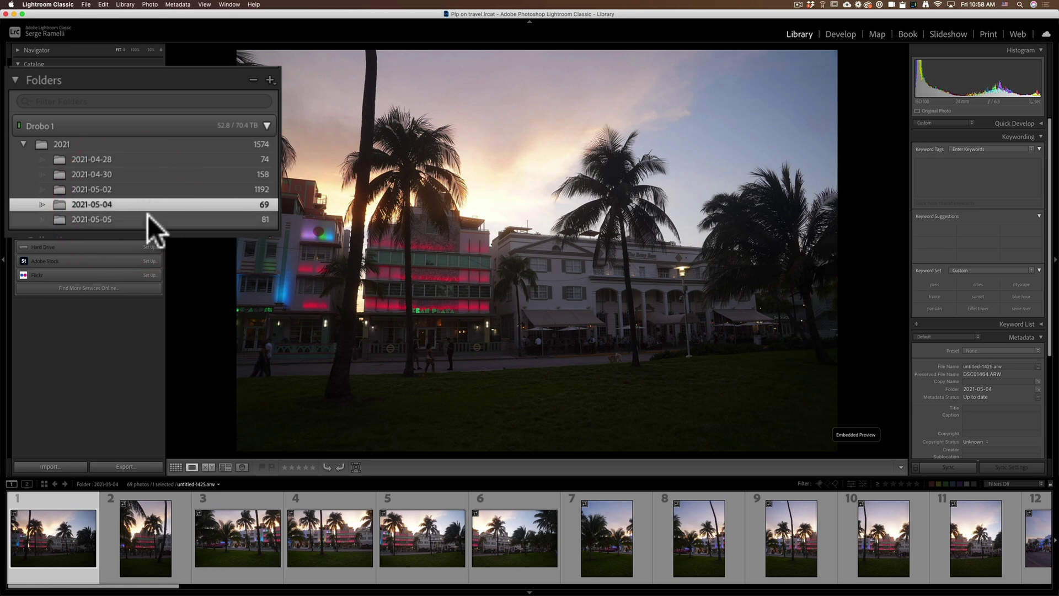
left_click(147, 216)
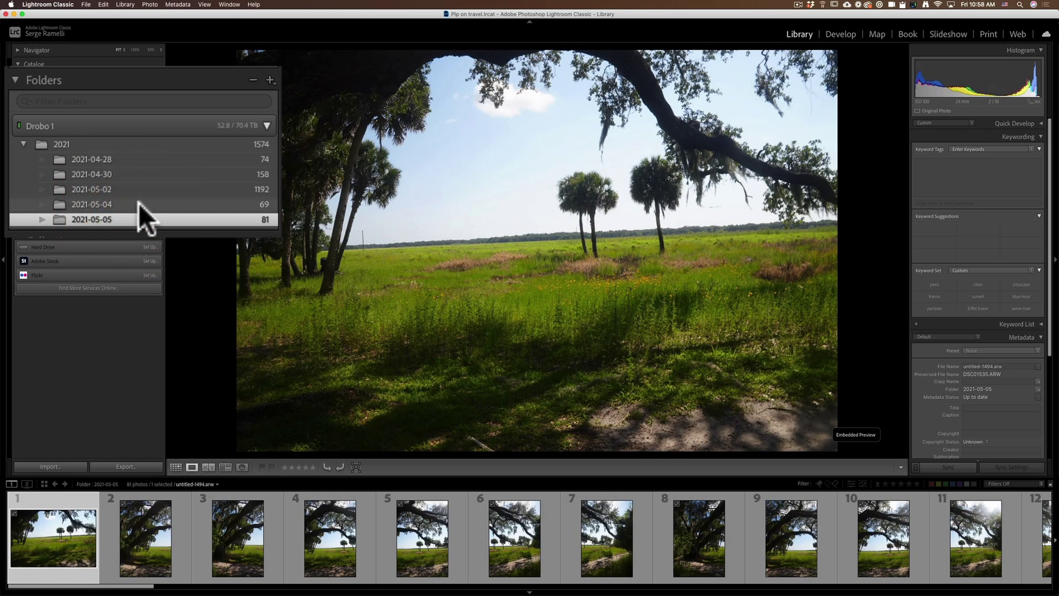
left_click(163, 190)
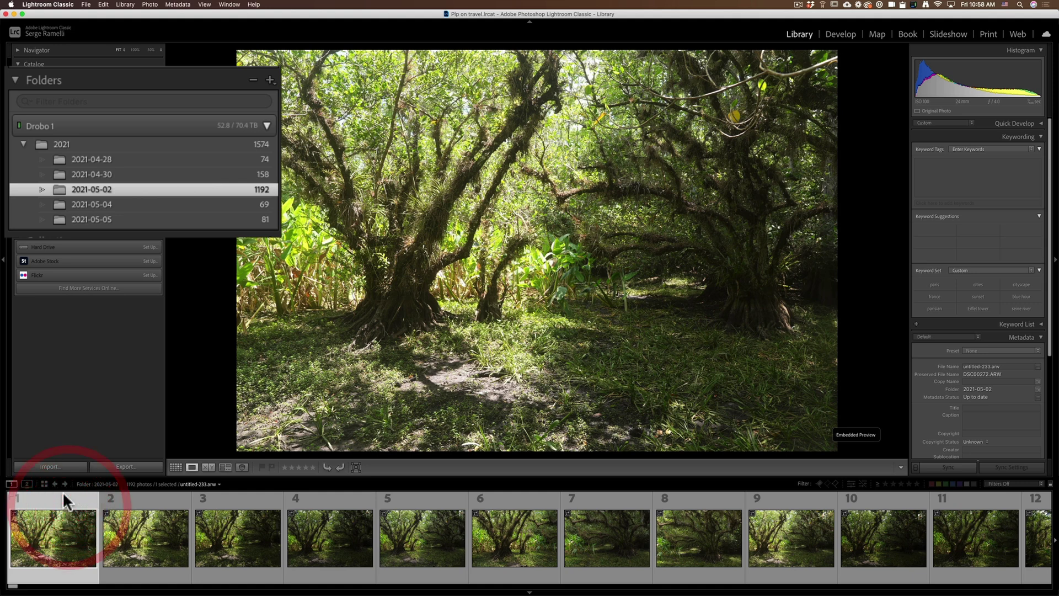
key("Right")
key("Right")
key("Right")
key("Right")
key("Right")
key("Right")
key("Right")
Skim ahead through the forest photos, then show the 2021-05-04 palm-tree sunset folder
key("Right")
key("Right")
key("Right")
key("Right")
key("Right")
key("Right")
key("Right")
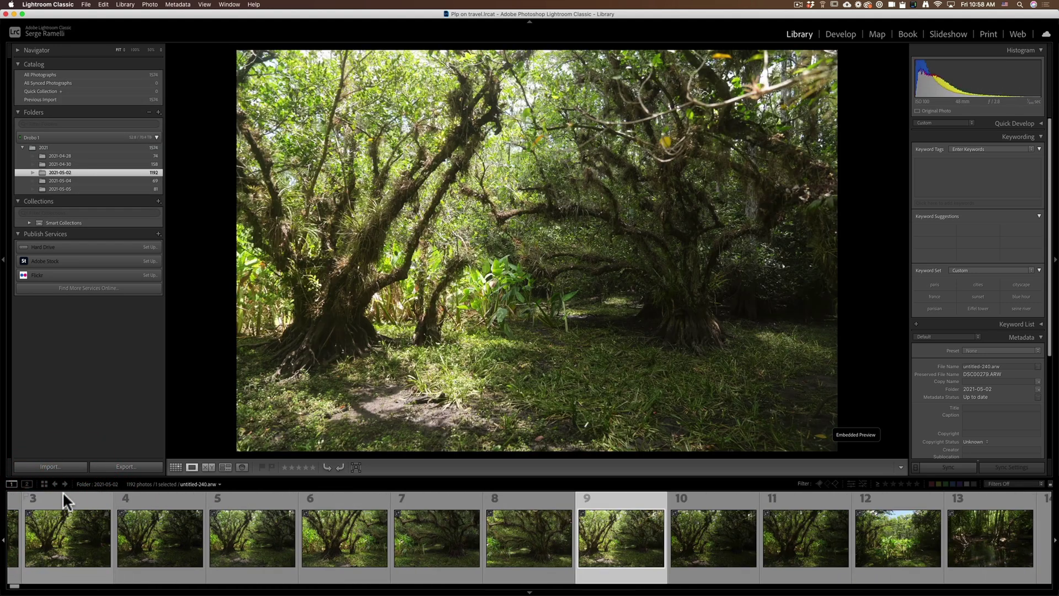
key("Right")
key("Right")
key("Right")
key("Right")
key("Right")
key("Right")
key("Right")
key("Right")
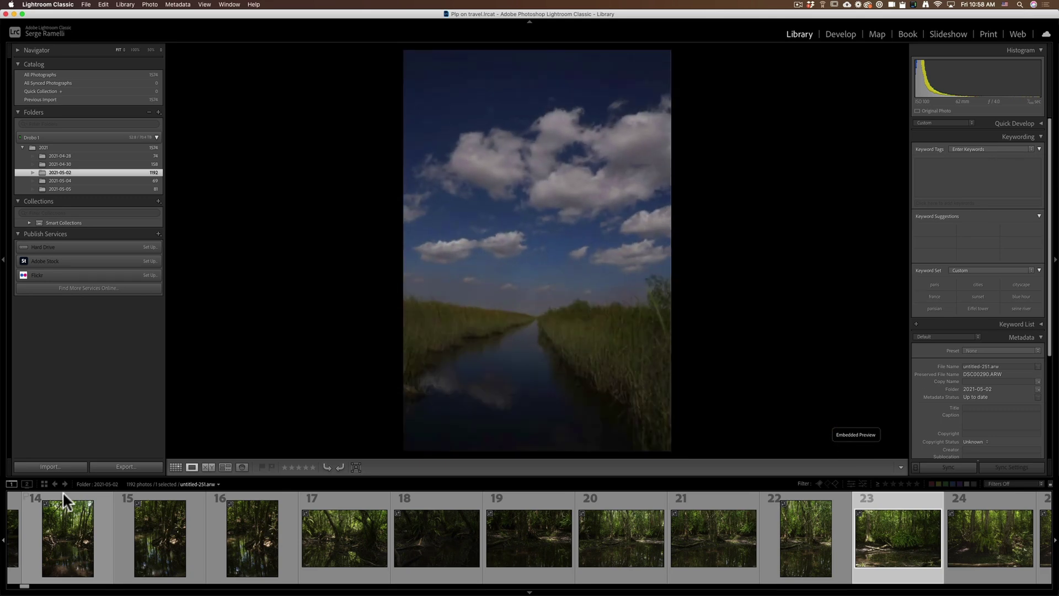
left_click(94, 181)
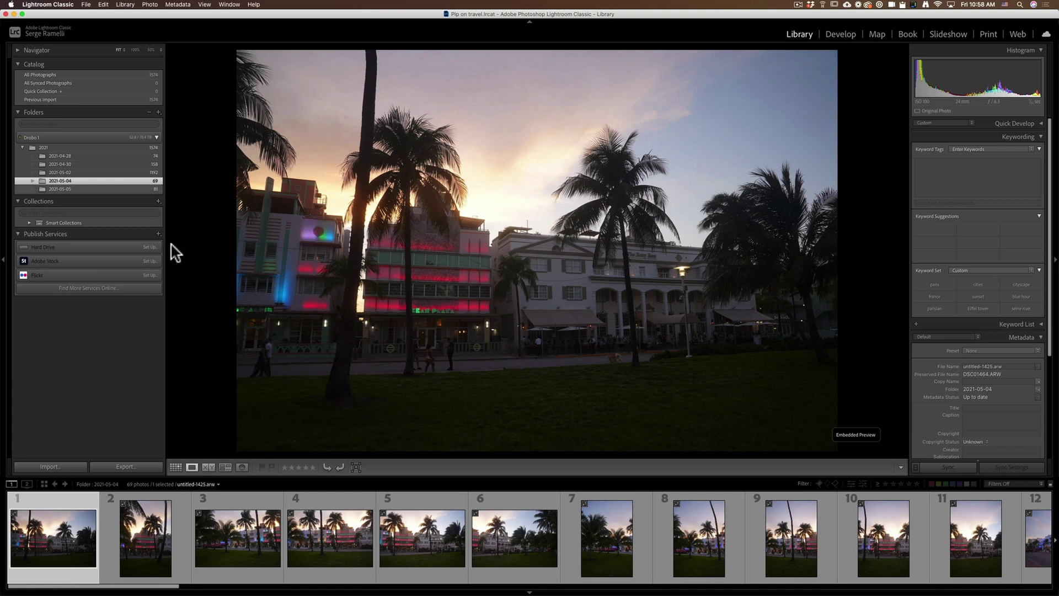
left_click(55, 500)
Step through the first few photos and give photo 4 a one-star rating
key("Right")
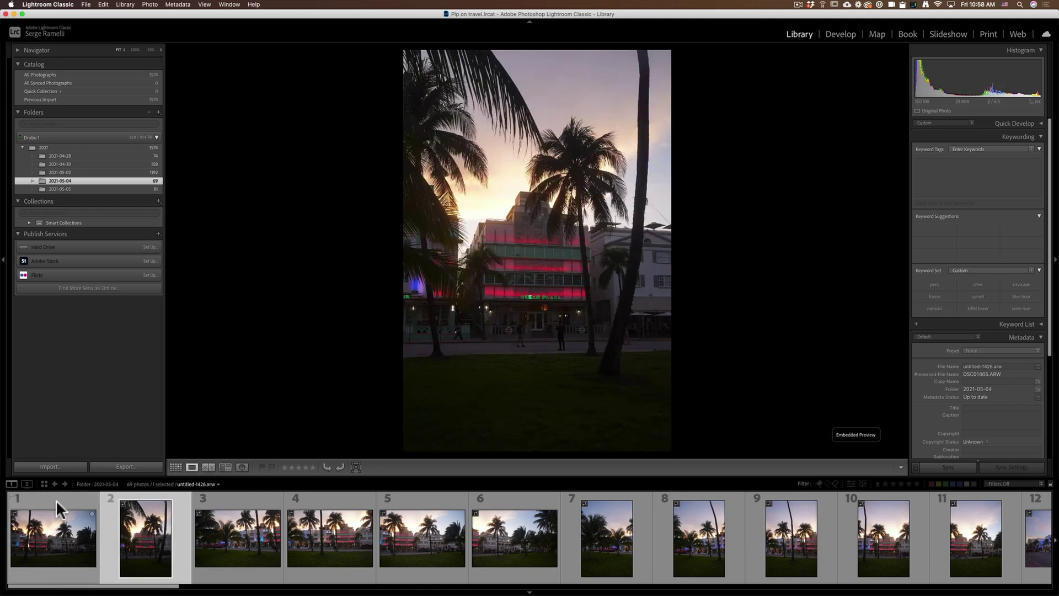
key("Left")
key("Right")
key("Right")
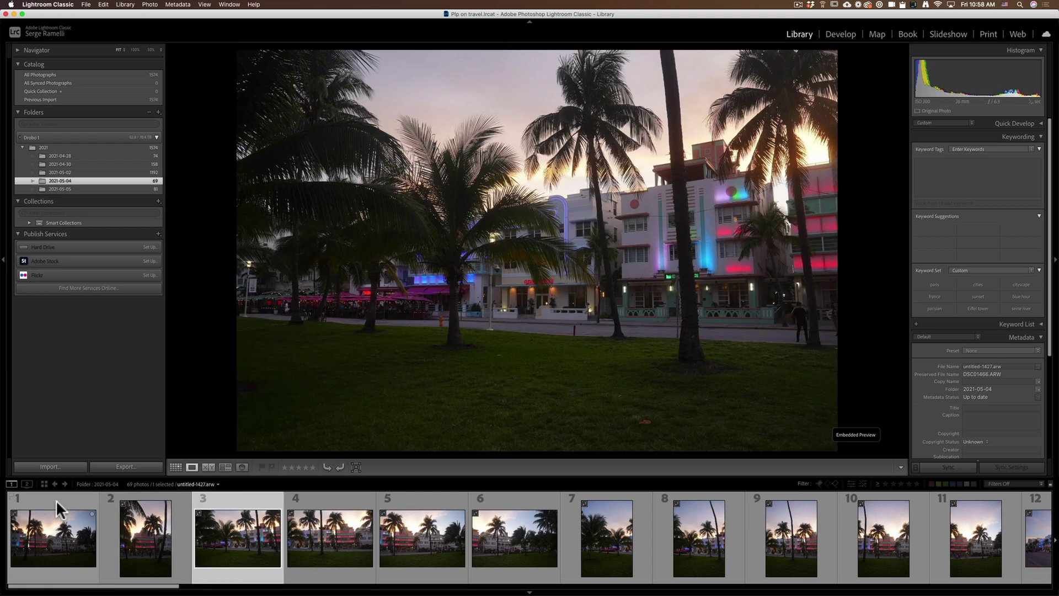
key("Right")
key("Left")
key("Left")
key("Left")
key("Right")
key("Right")
key("Right")
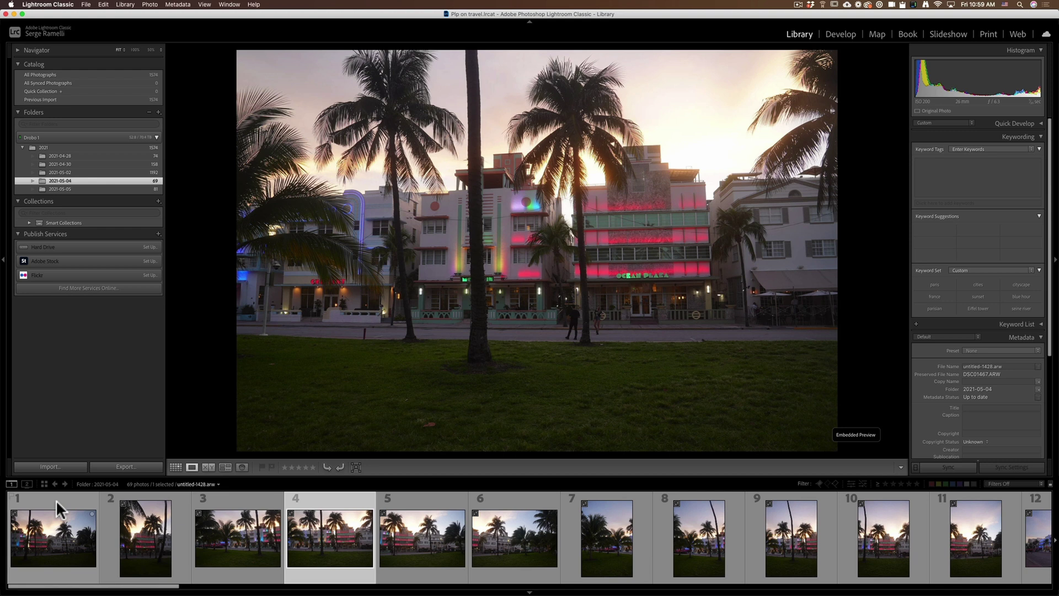
key("1")
Review photos 5 to 11, then select photos 7 through 11 together
key("Right")
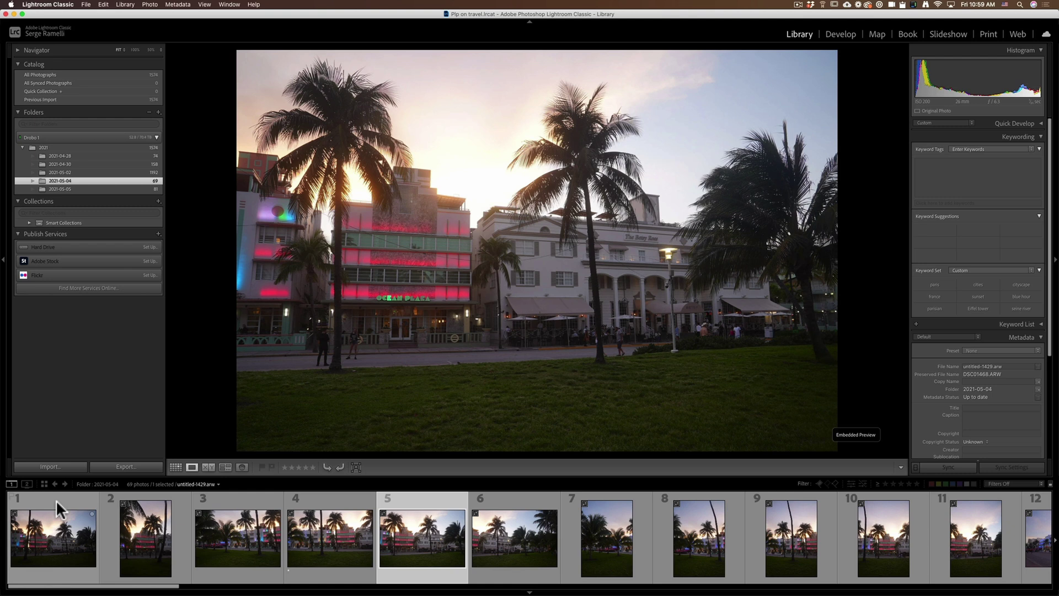
key("Right")
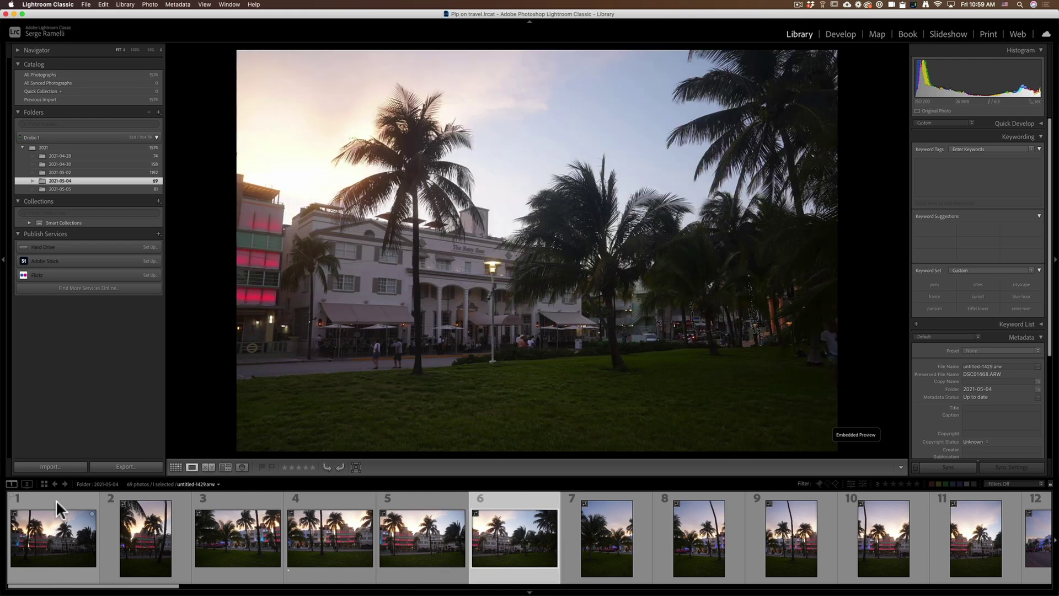
key("Right")
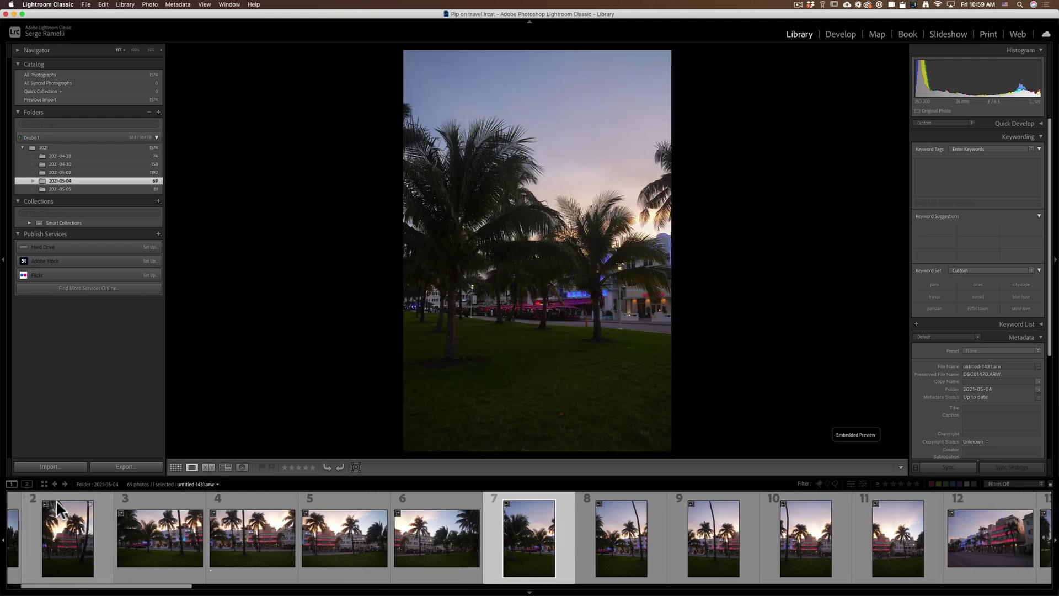
key("Right")
key("Right")
key("Right")
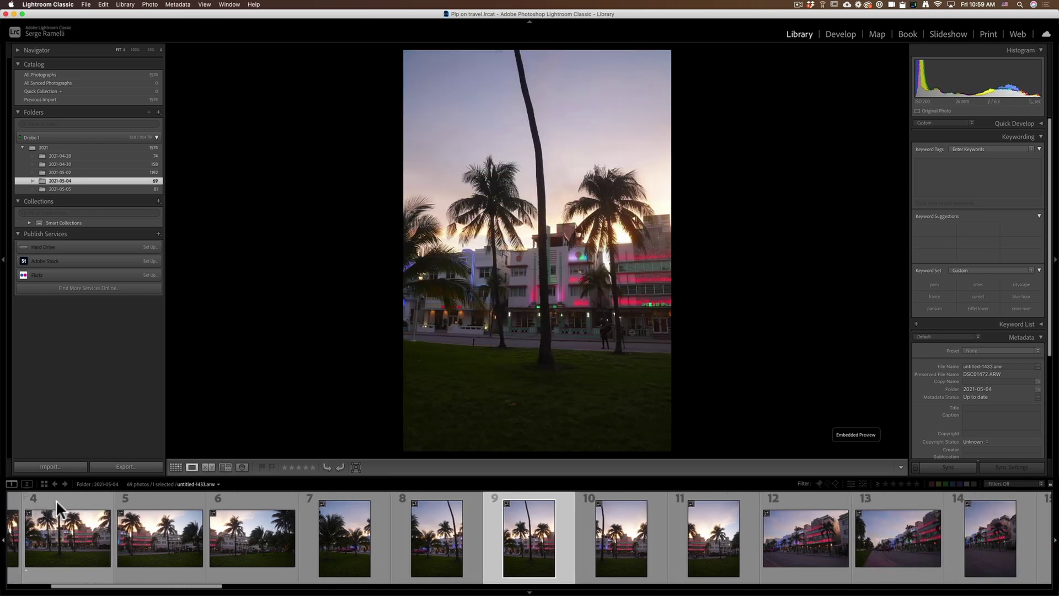
key("Left")
key("Right")
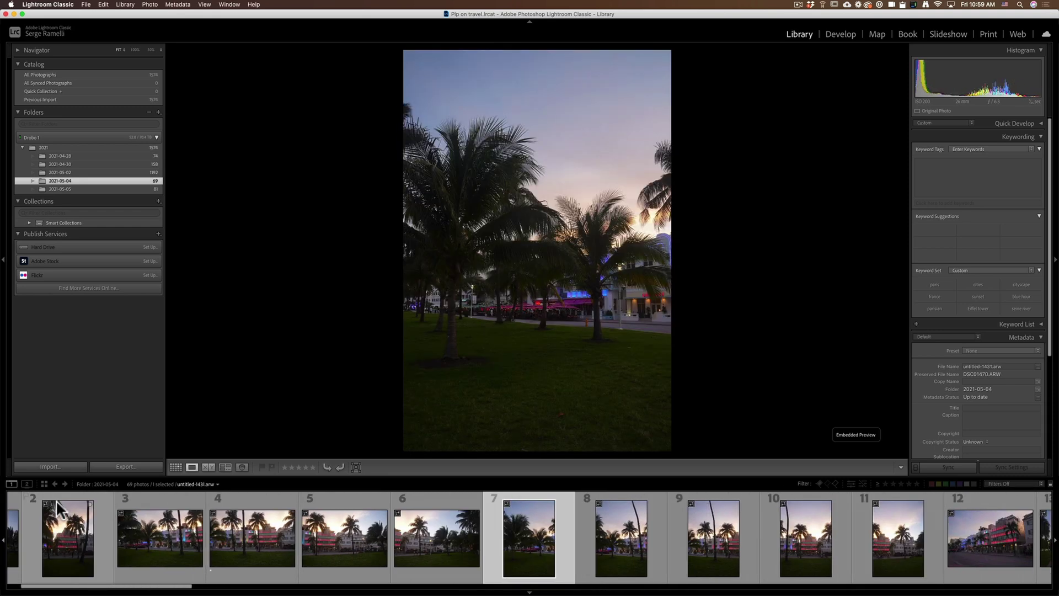
key("Right")
key("Left")
key("Left")
key("Left")
key("Left")
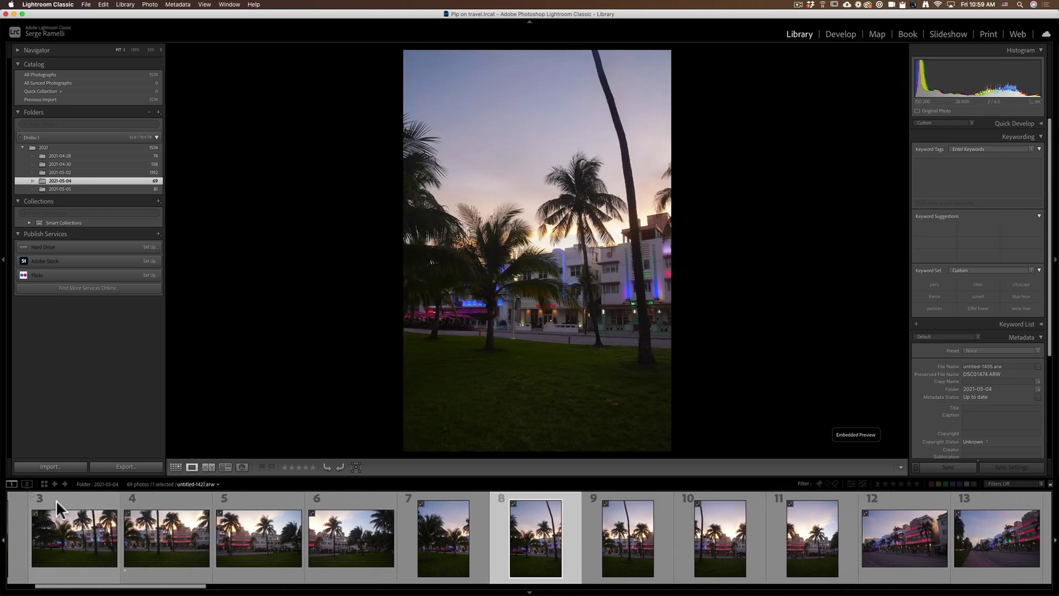
key("shift+Right")
key("shift+Right")
key("shift+Right")
key("shift+Right")
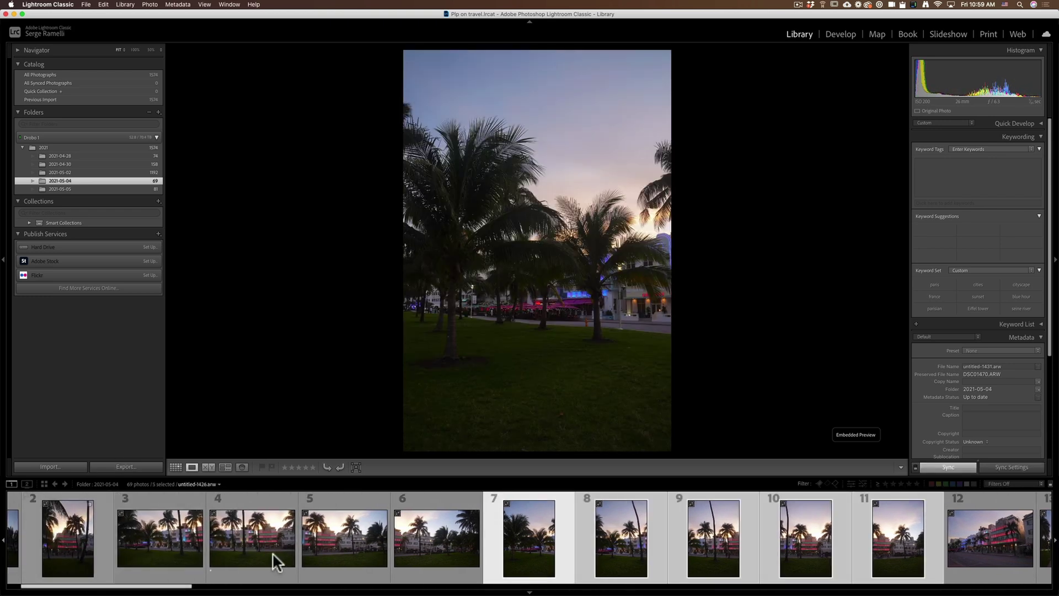
Give photos 7–11 a red colour label and a one-star rating
right_click(508, 518)
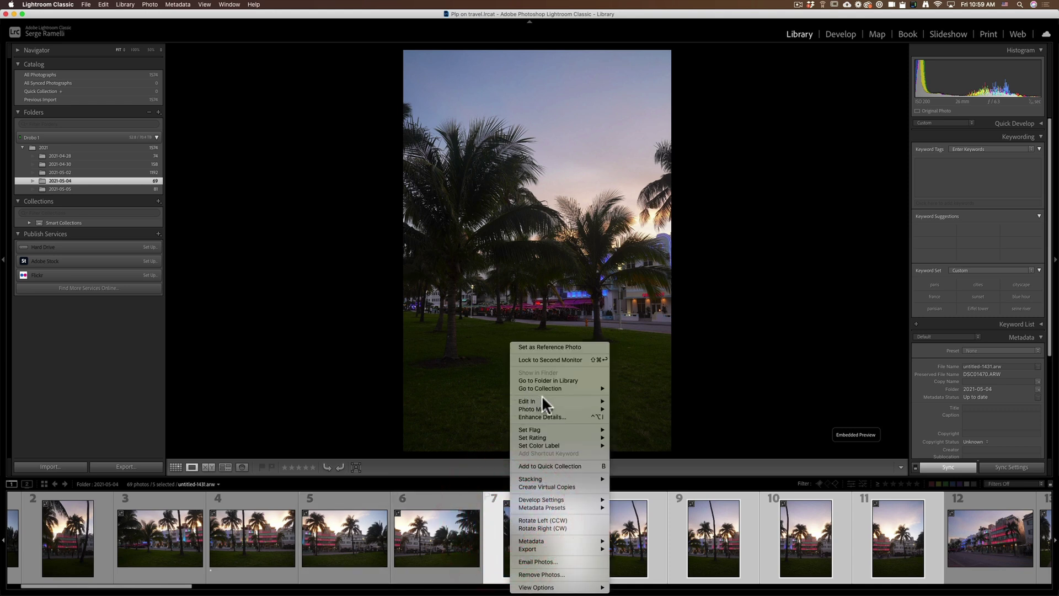
mouse_move(558, 429)
mouse_move(603, 444)
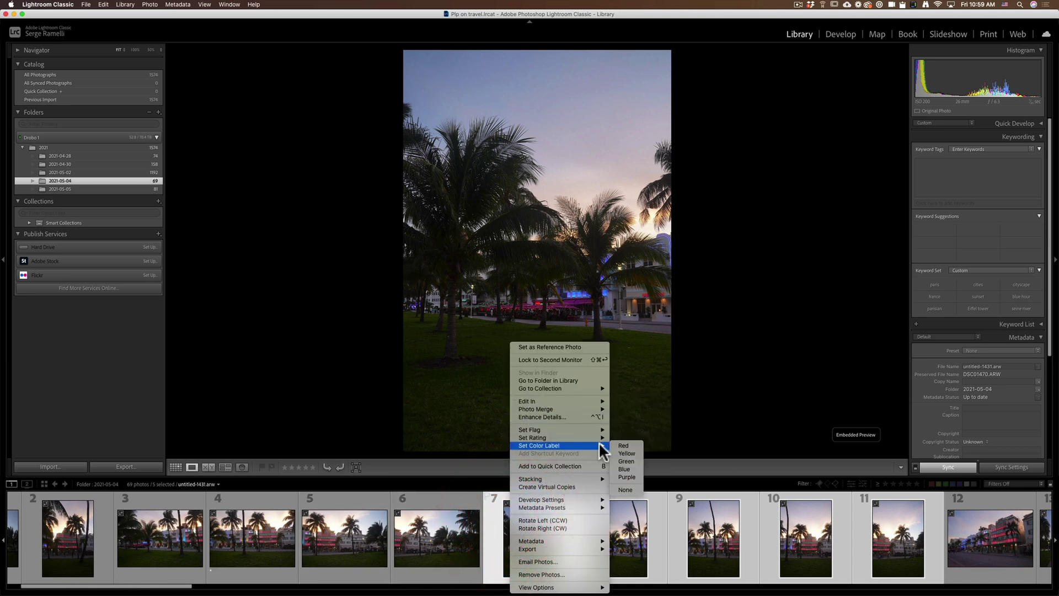
left_click(629, 446)
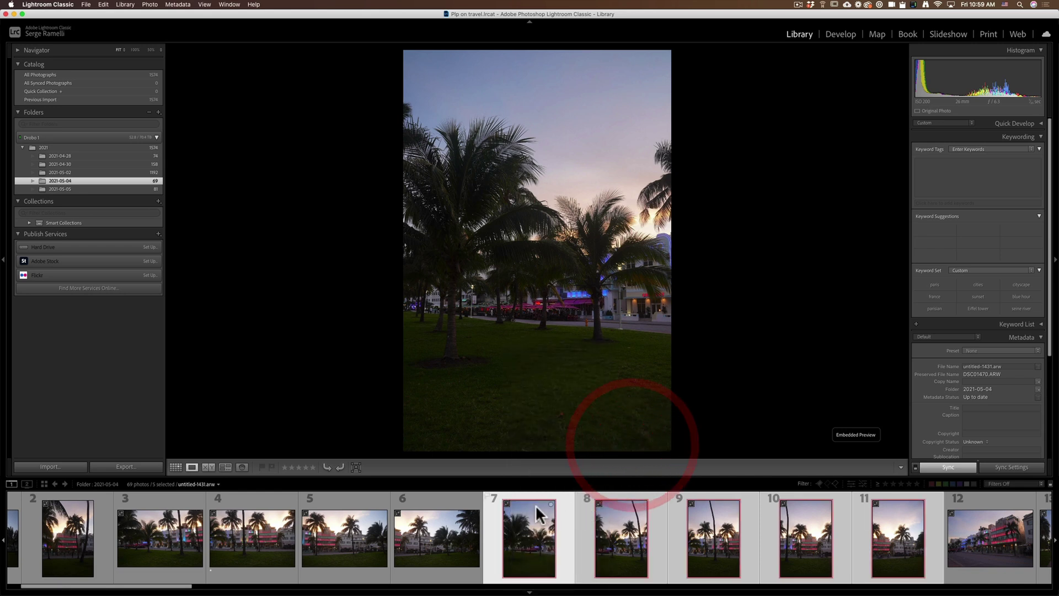
right_click(534, 503)
mouse_move(576, 388)
mouse_move(591, 438)
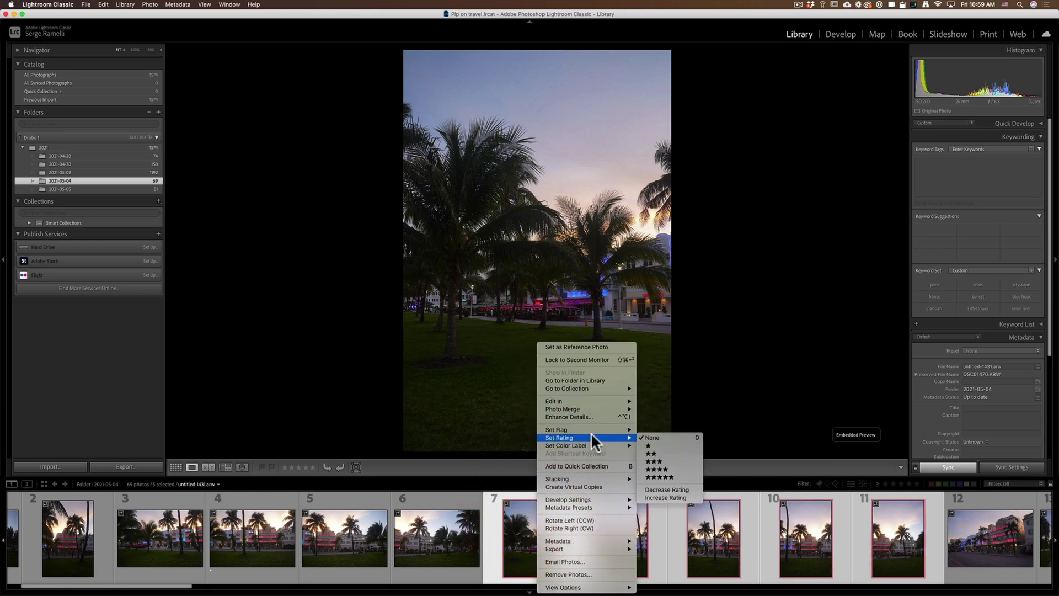
left_click(648, 445)
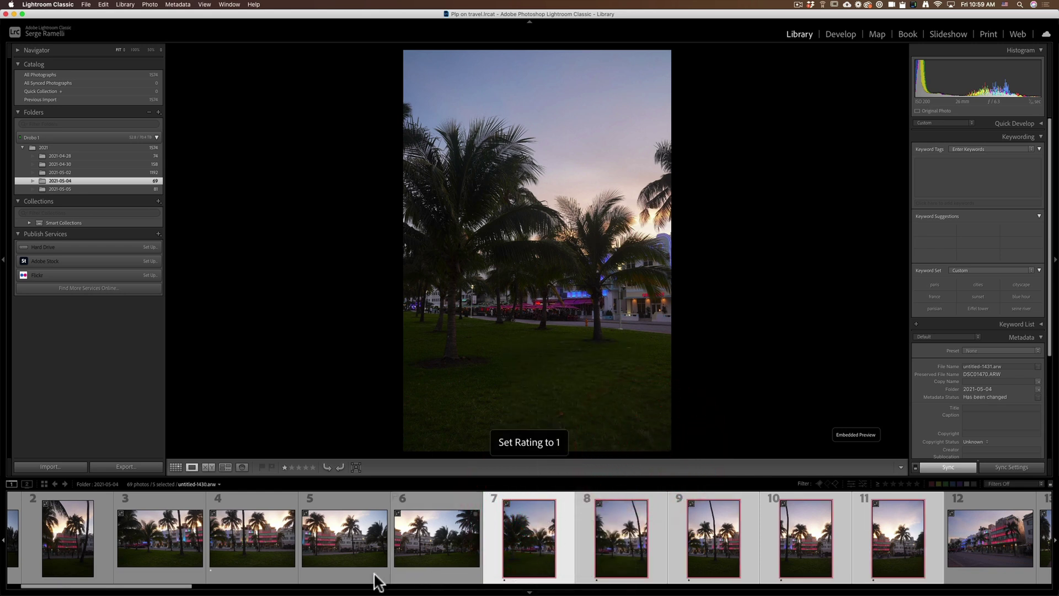
Move along the filmstrip and rate photo 13 one star
left_click_drag(190, 586, 329, 586)
left_click(325, 539)
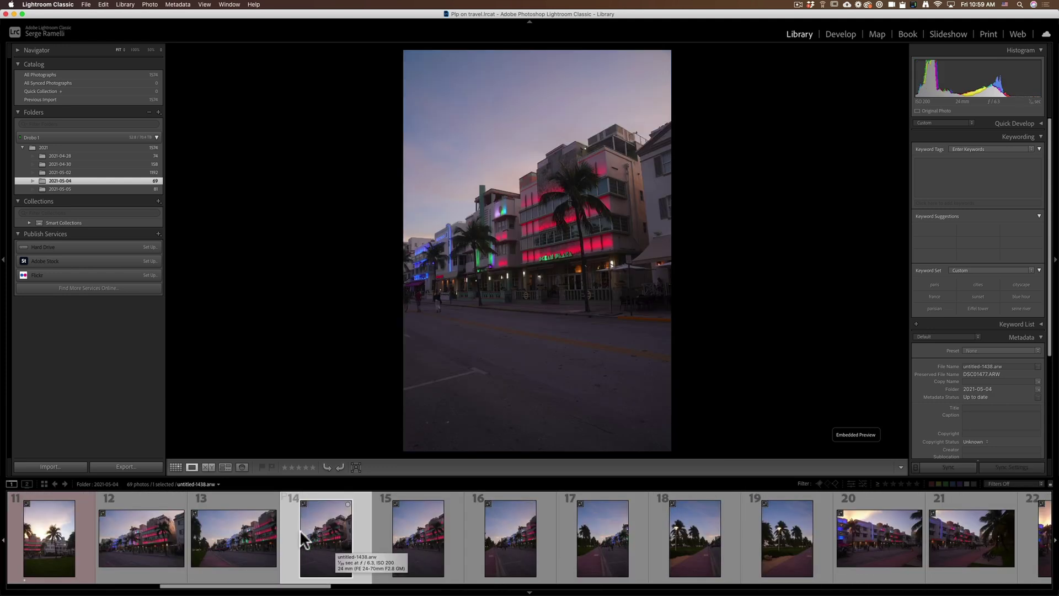
left_click(136, 543)
left_click(240, 536)
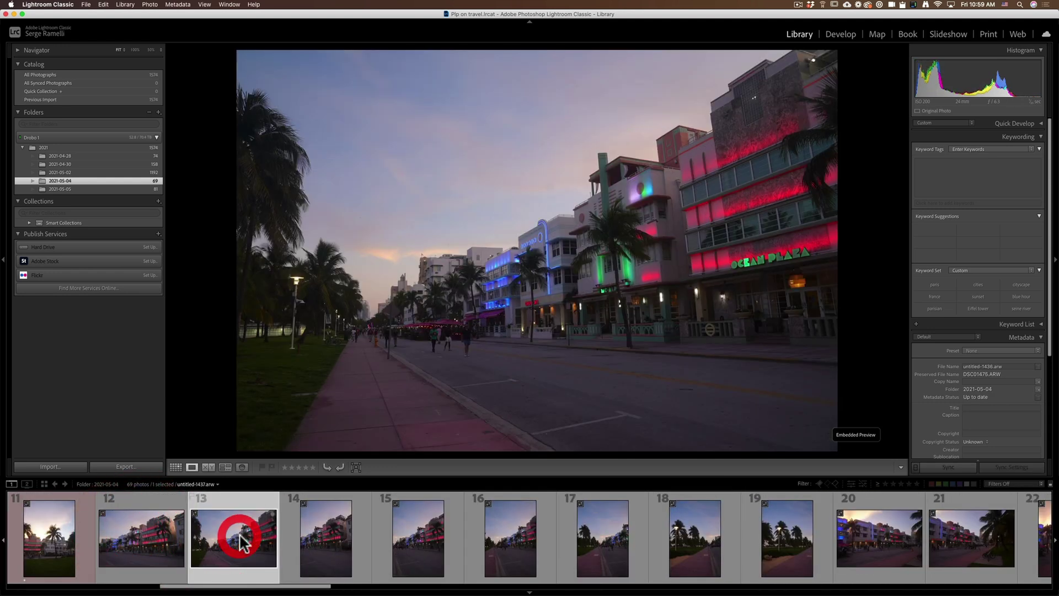
key("1")
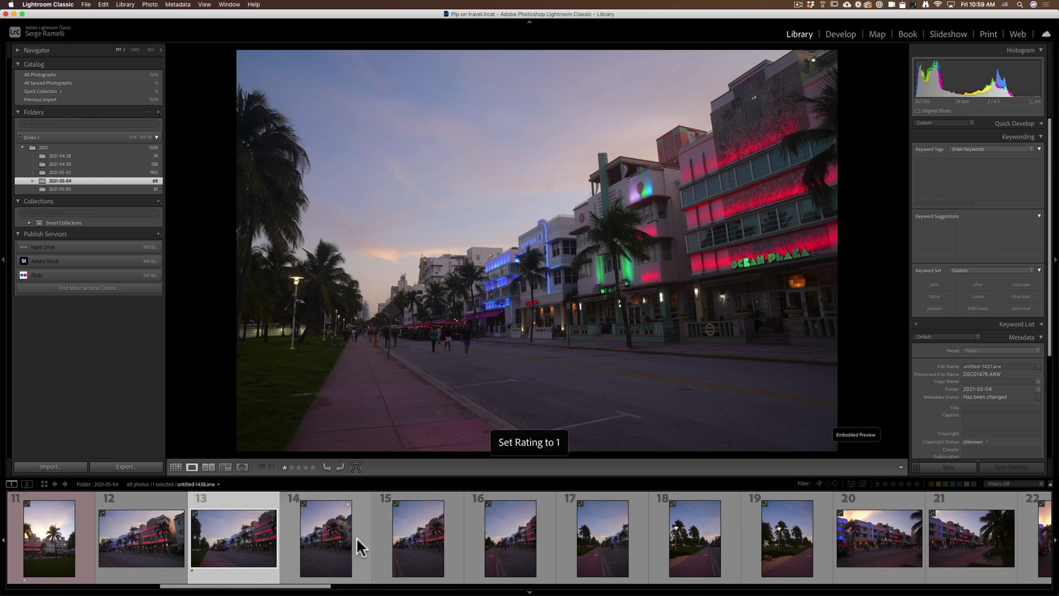
Review photos 14 to 19 and select them as one group
left_click(326, 536)
left_click(411, 544)
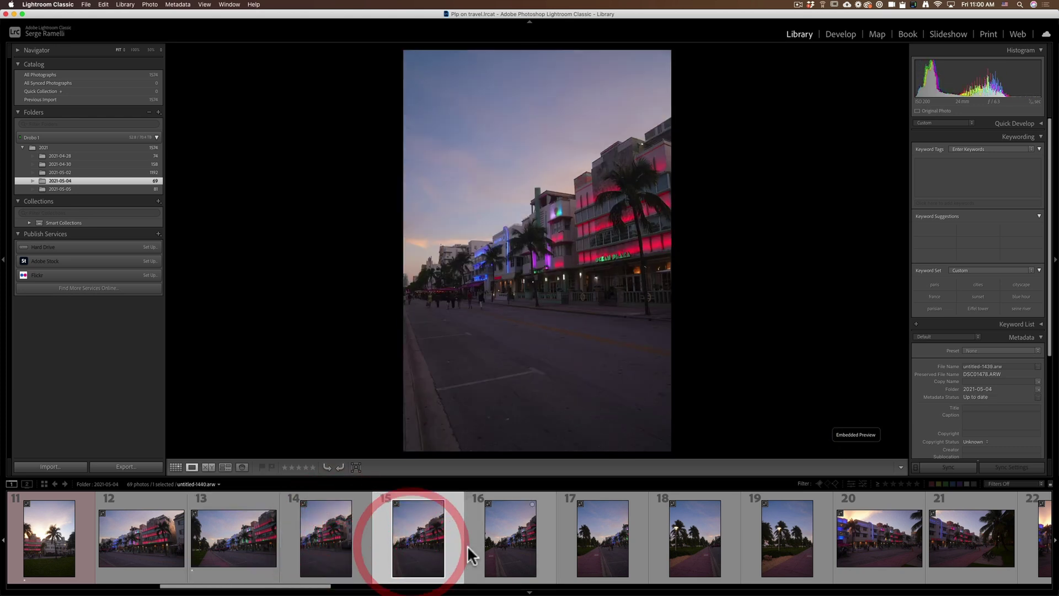
left_click(485, 548)
left_click(596, 546)
left_click(698, 545)
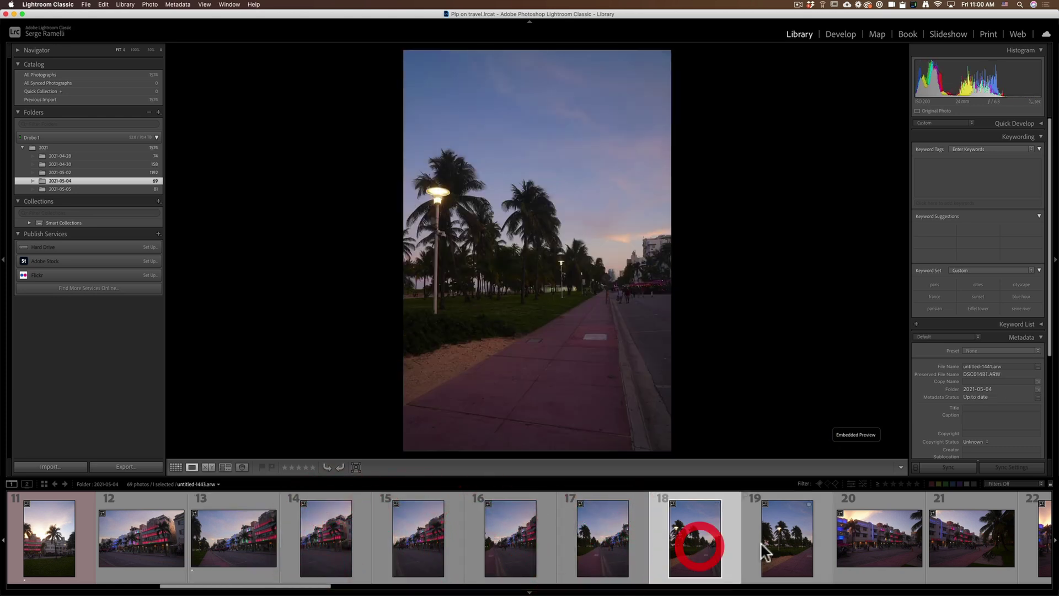
left_click(769, 545)
left_click(339, 539, "shift")
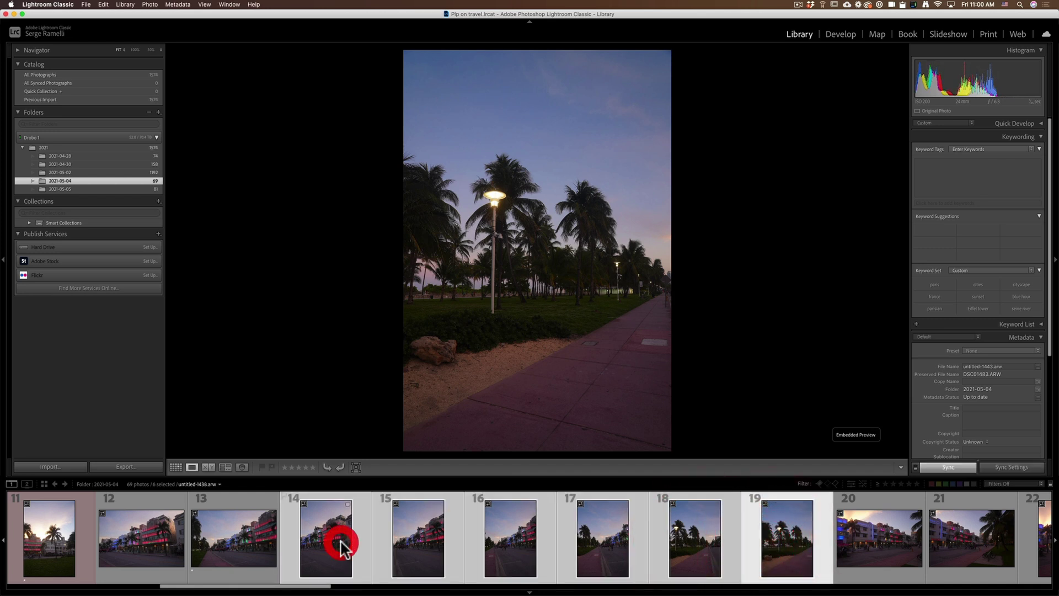
Rate photos 14–19 one star and give them a colour label
right_click(340, 539)
mouse_move(385, 401)
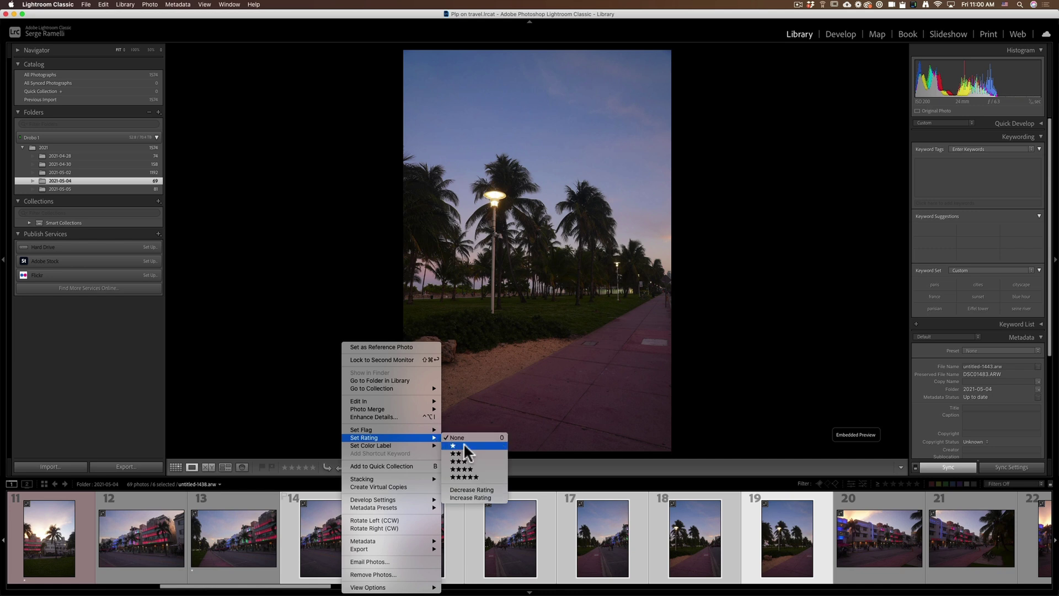
left_click(461, 445)
right_click(347, 533)
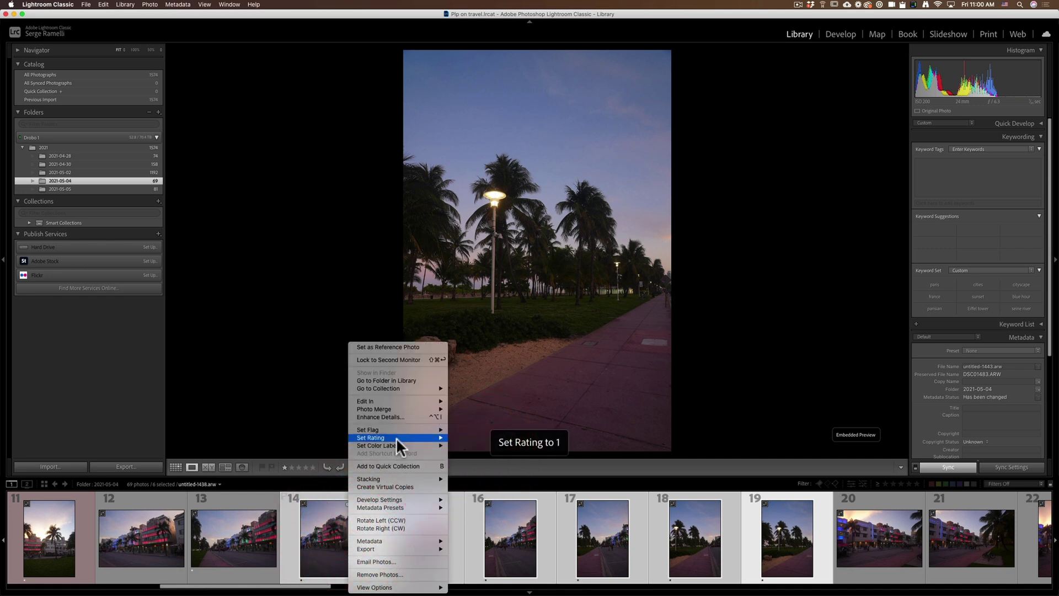
mouse_move(394, 436)
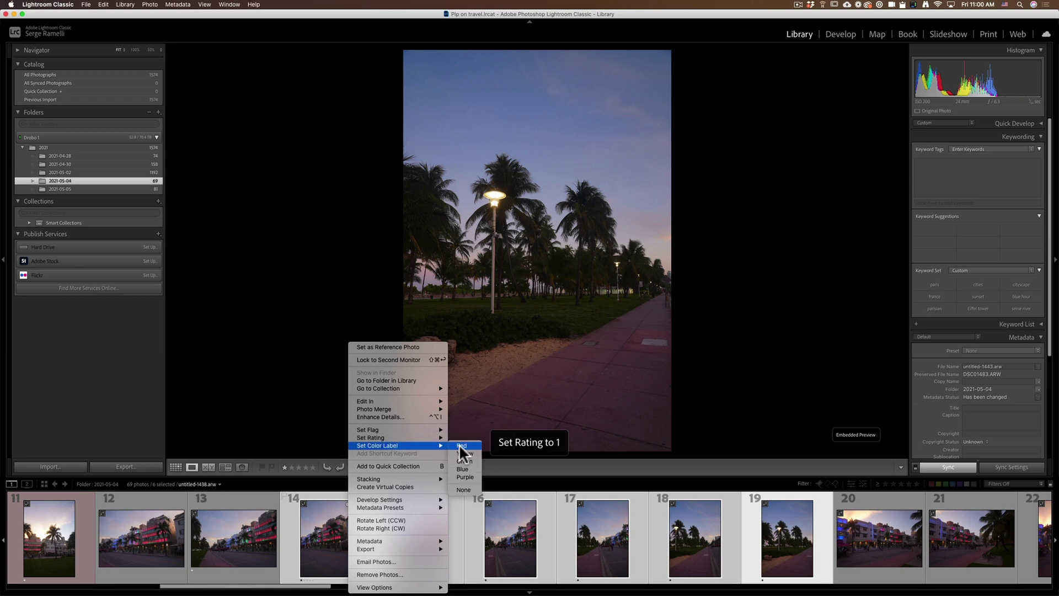
left_click(461, 446)
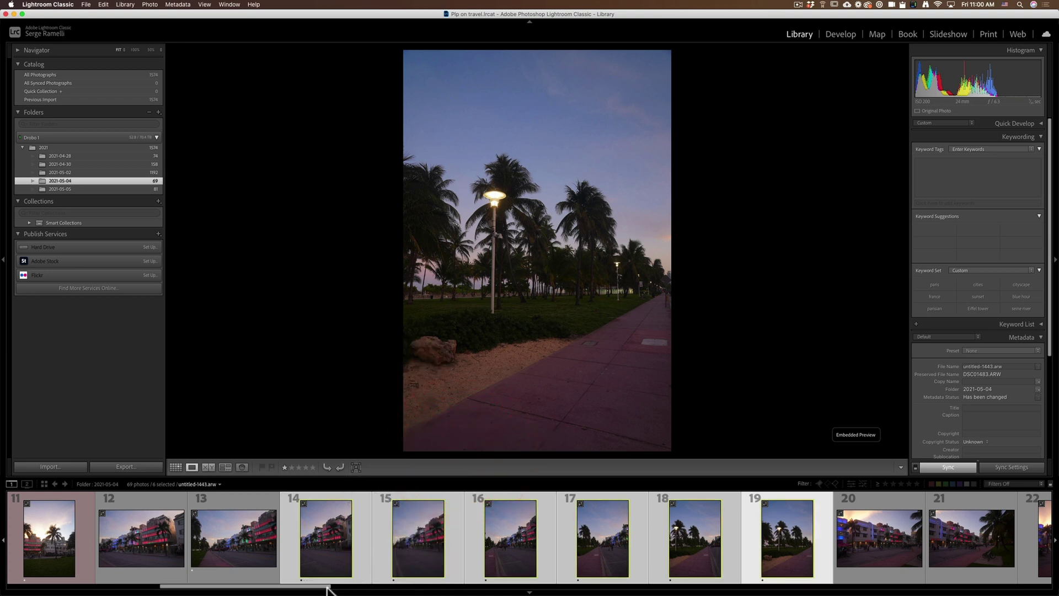
Review photos 20 to 25 and select photos 22 through 25 together
left_click_drag(329, 589, 414, 589)
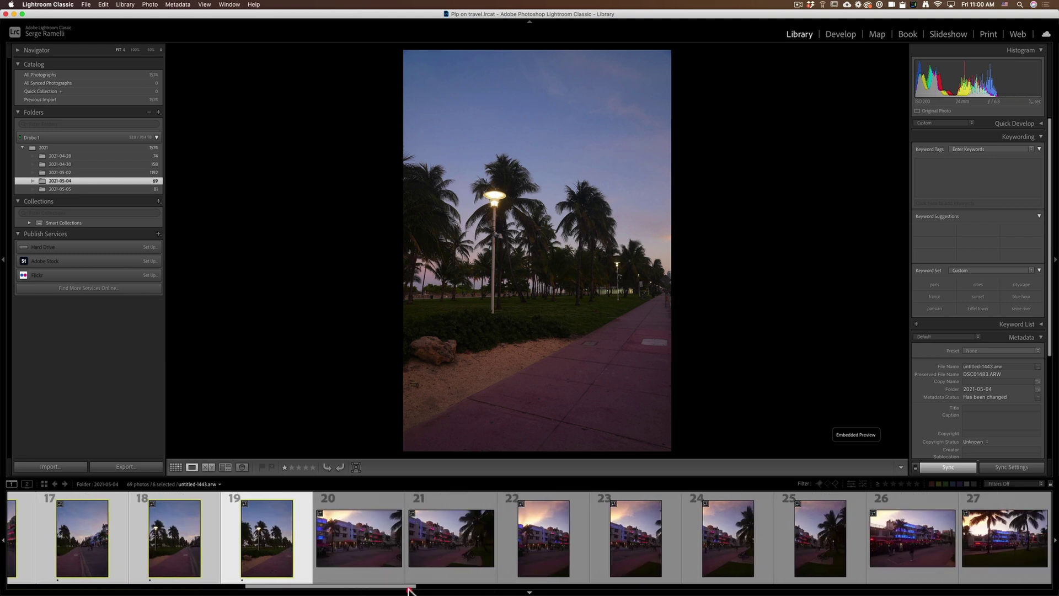
left_click(384, 547)
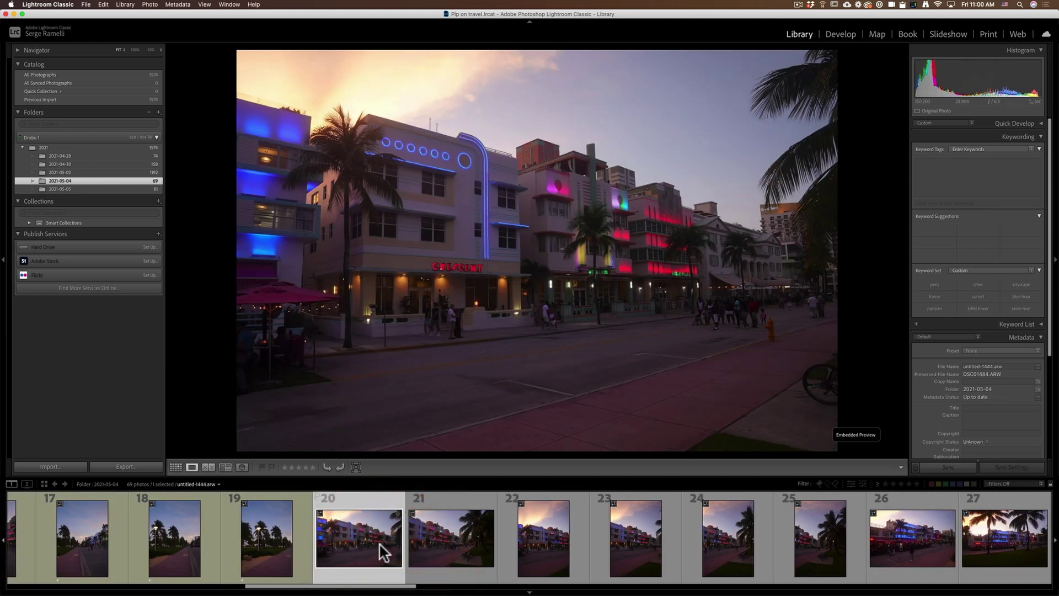
left_click(425, 544)
left_click(375, 545)
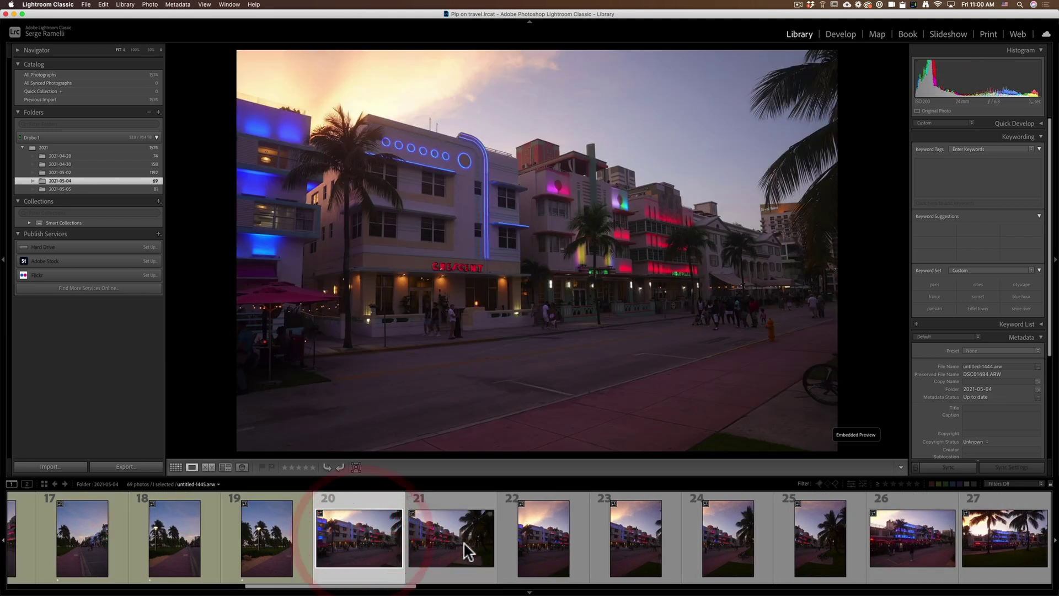
left_click(541, 543)
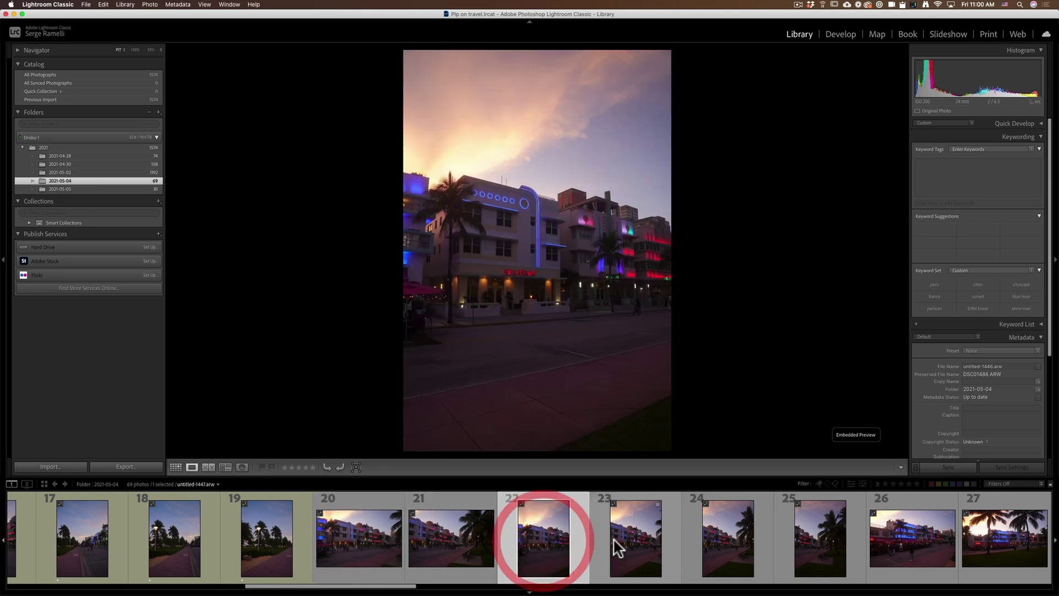
left_click(633, 539)
left_click(727, 539)
left_click(807, 534)
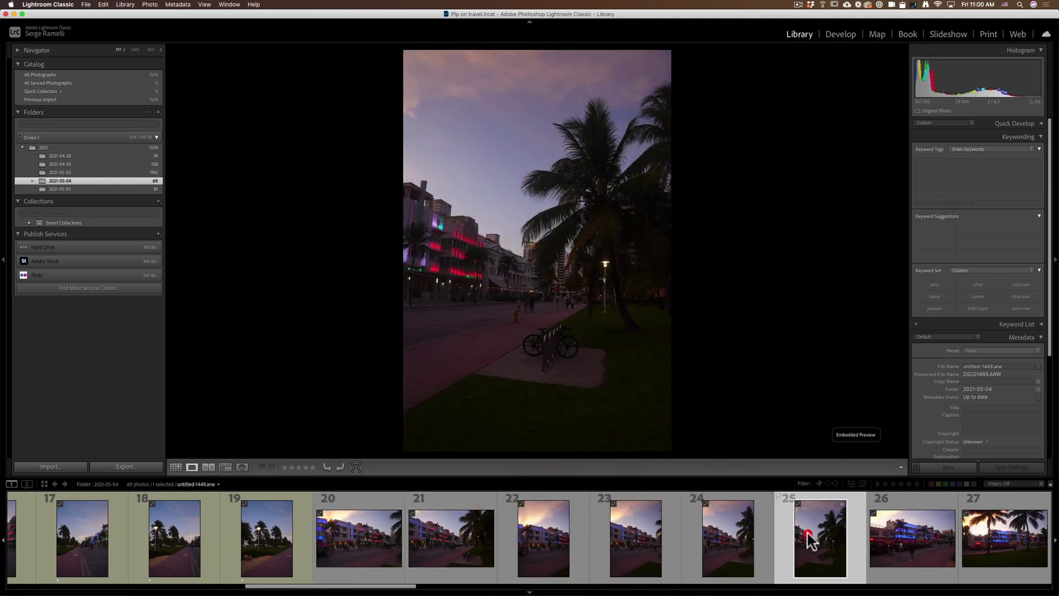
left_click(545, 545, "shift")
Rate photos 22–25 one star and give them a red label
right_click(548, 537)
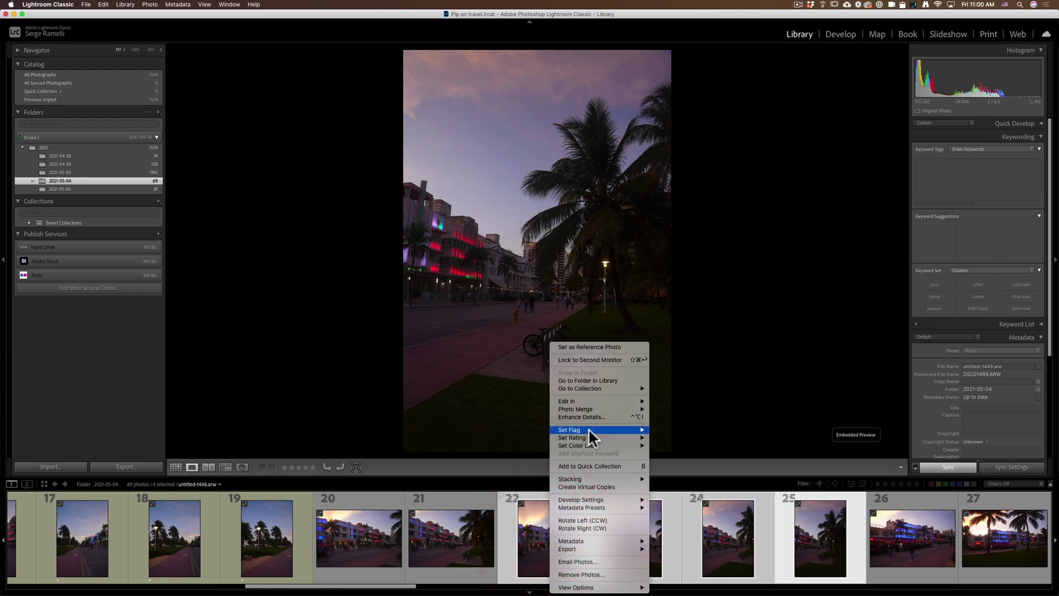
mouse_move(588, 429)
left_click(669, 443)
right_click(558, 527)
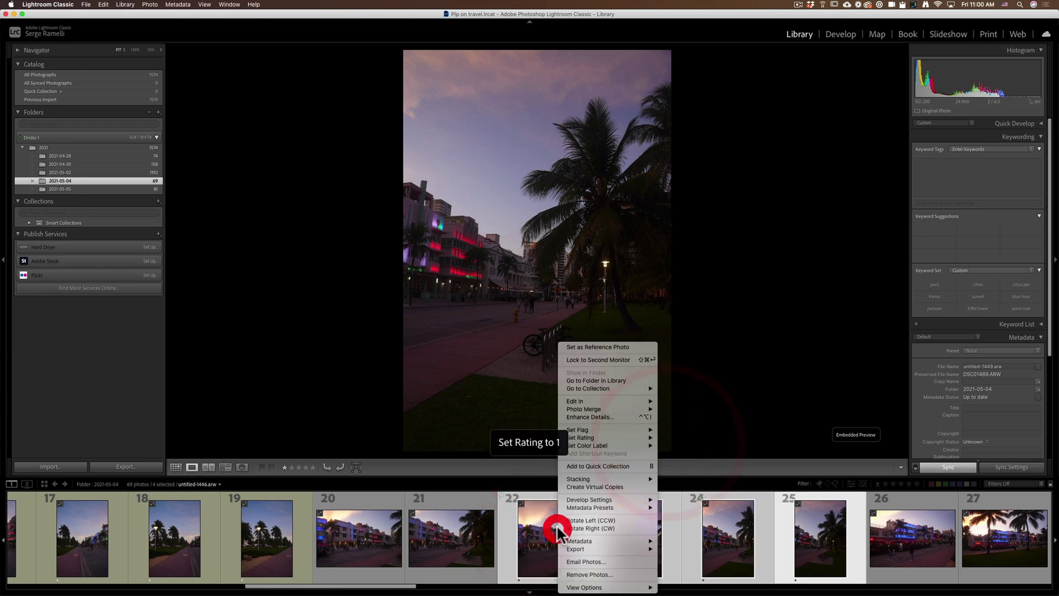
mouse_move(602, 445)
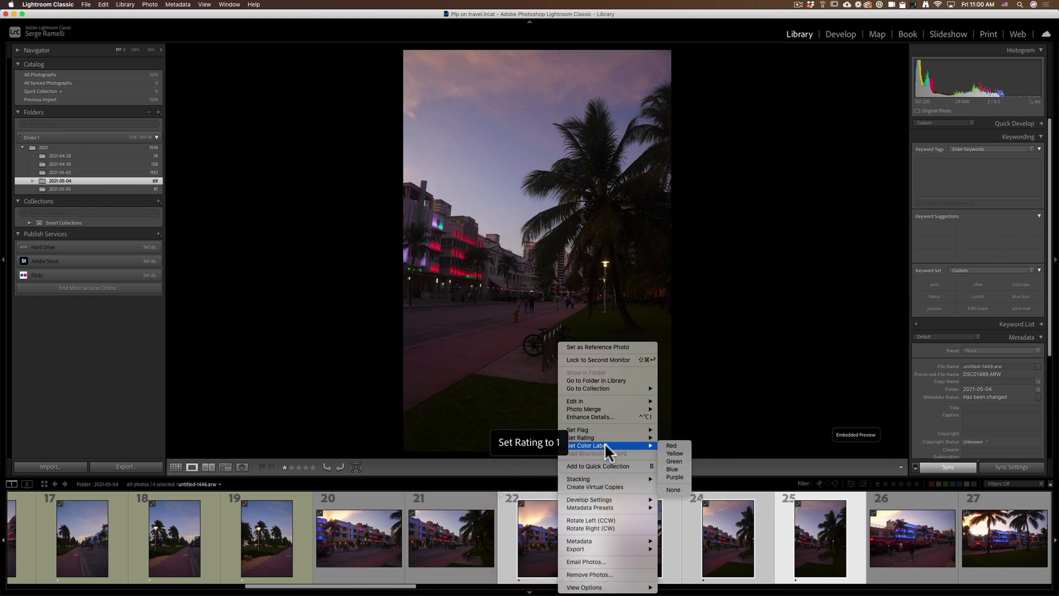
left_click(671, 446)
left_click_drag(394, 585, 480, 584)
Review photos 26 to 30 and select the sunset group 27 through 30
left_click(379, 544)
key("Right")
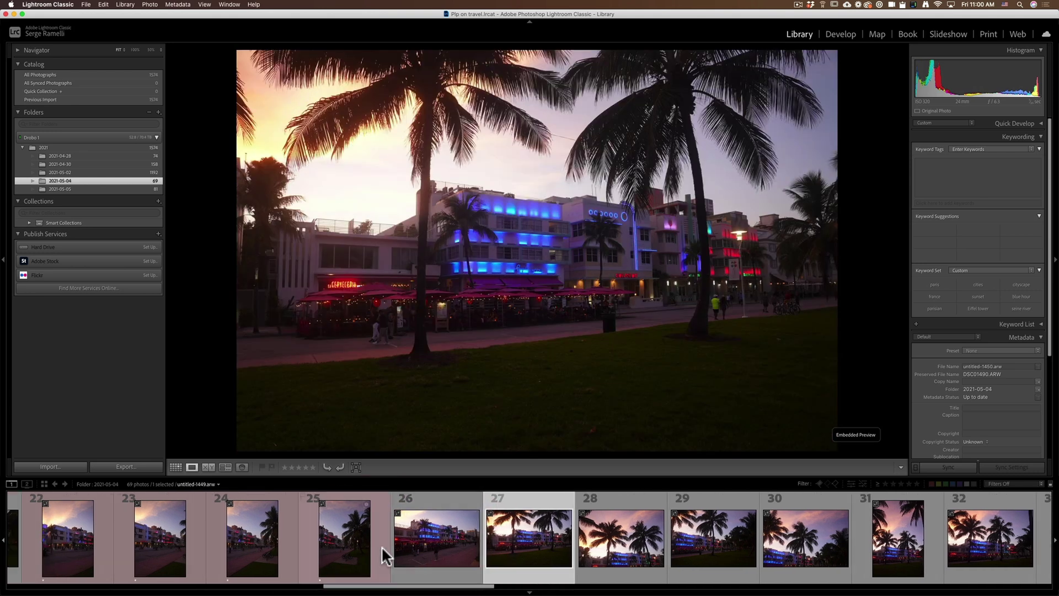
key("Right")
key("Right")
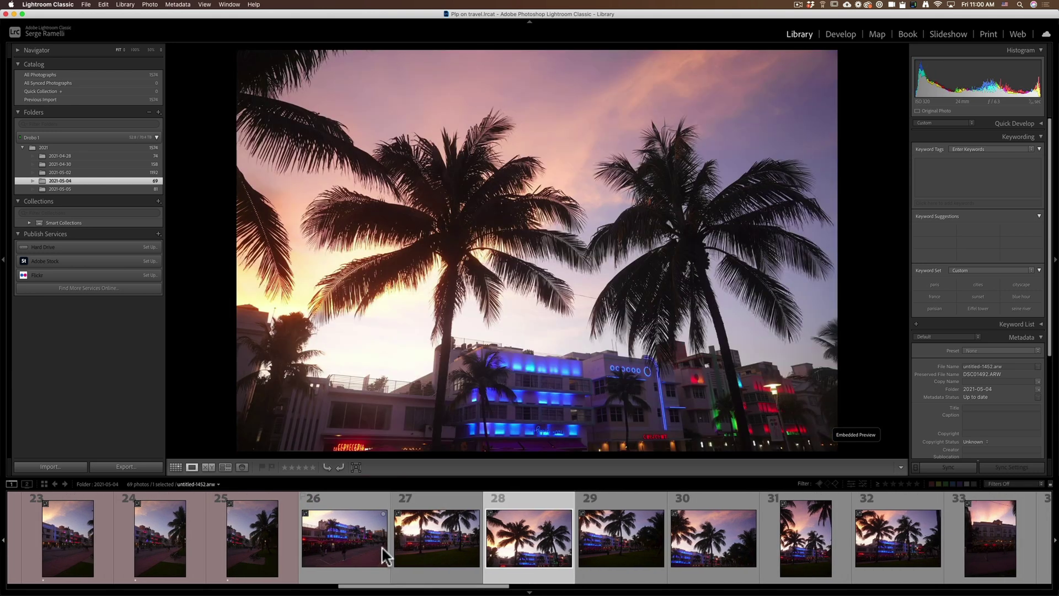
key("Left")
key("Left")
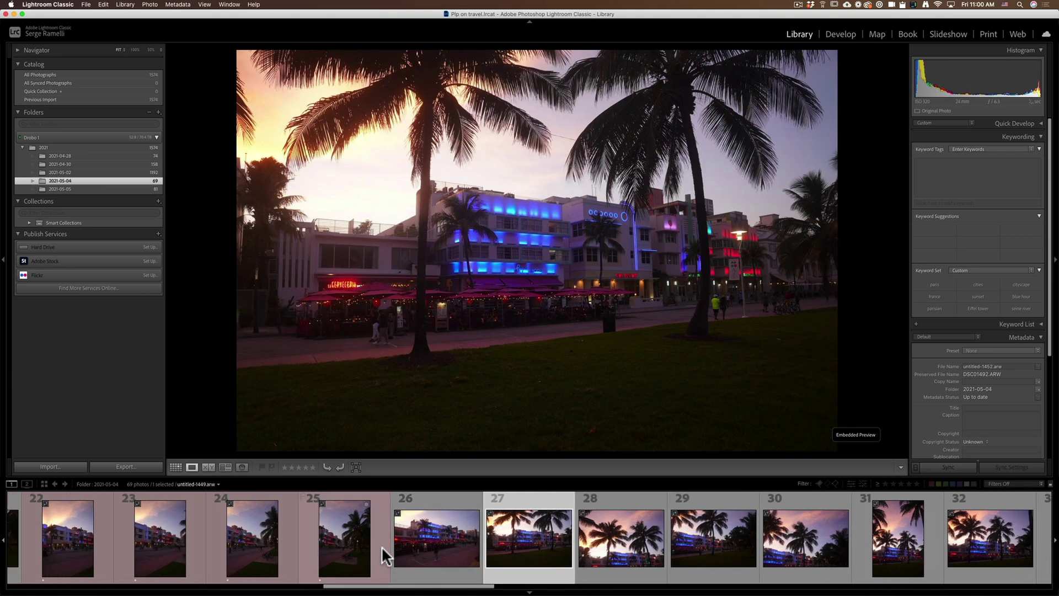
key("Right")
key("Right")
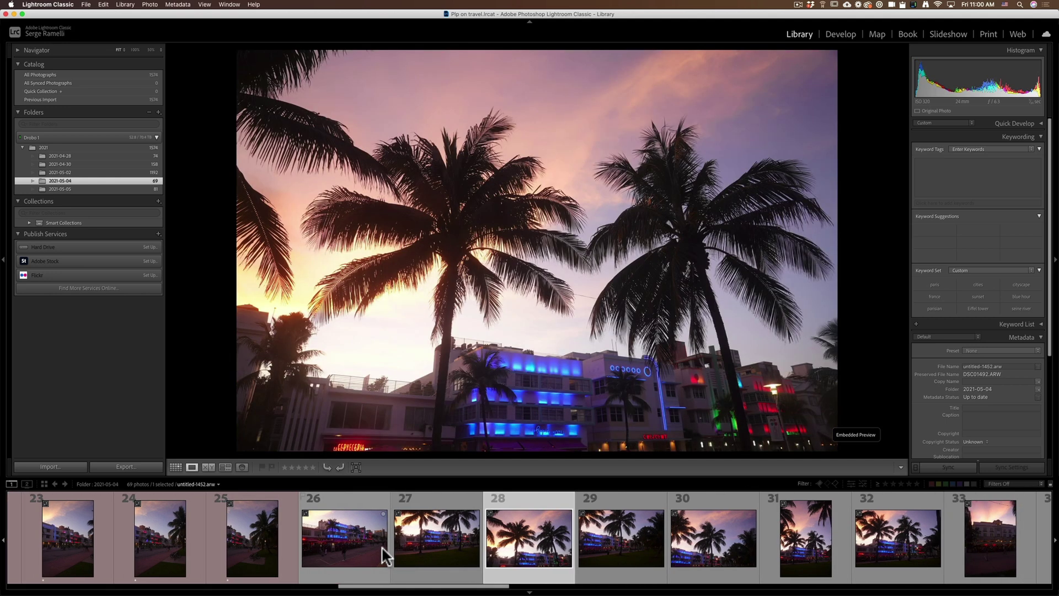
key("Right")
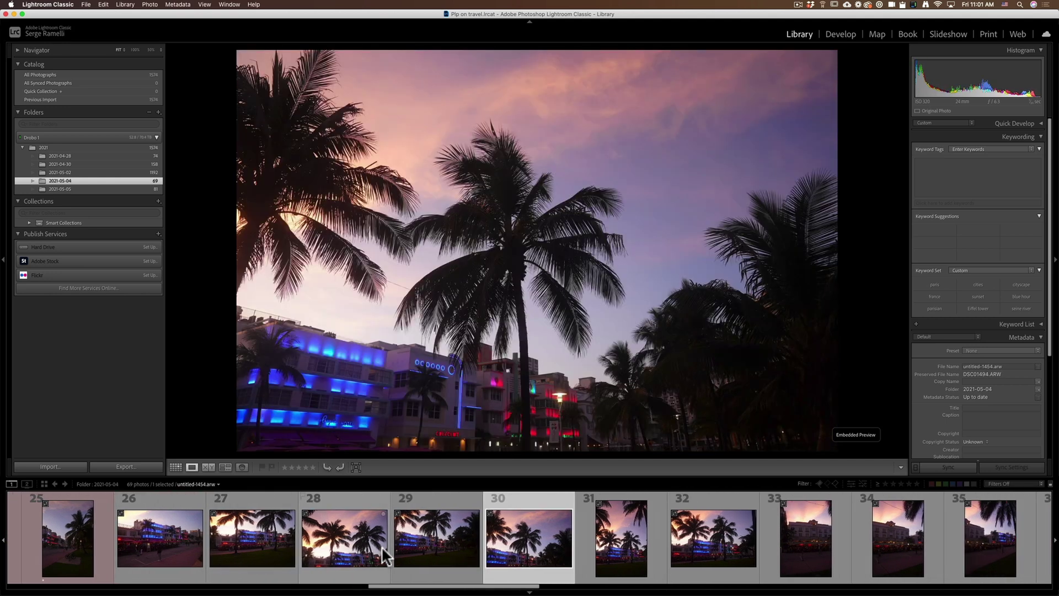
key("Left")
key("Left")
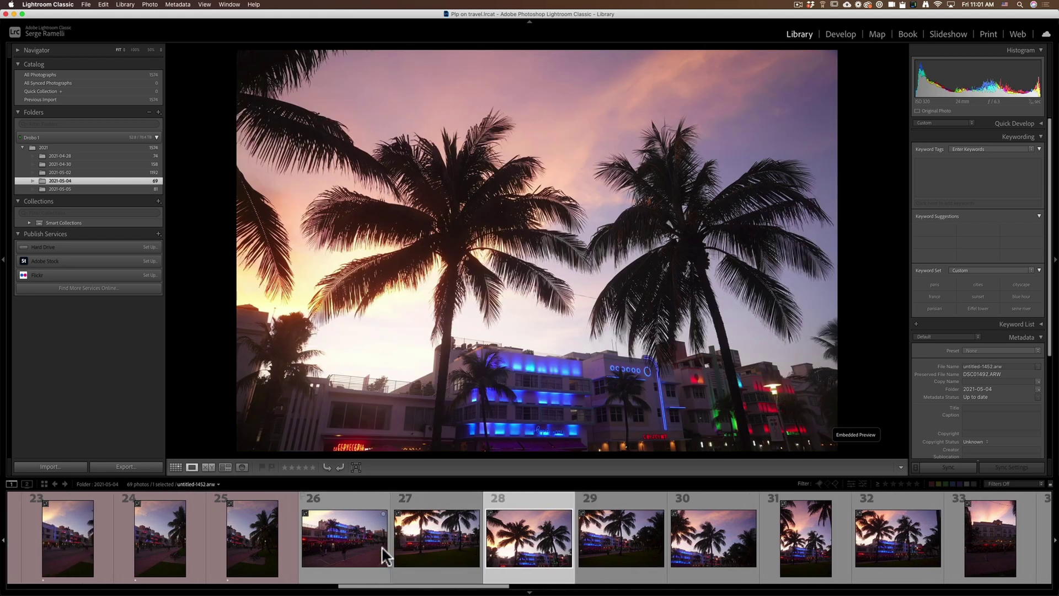
left_click(686, 528)
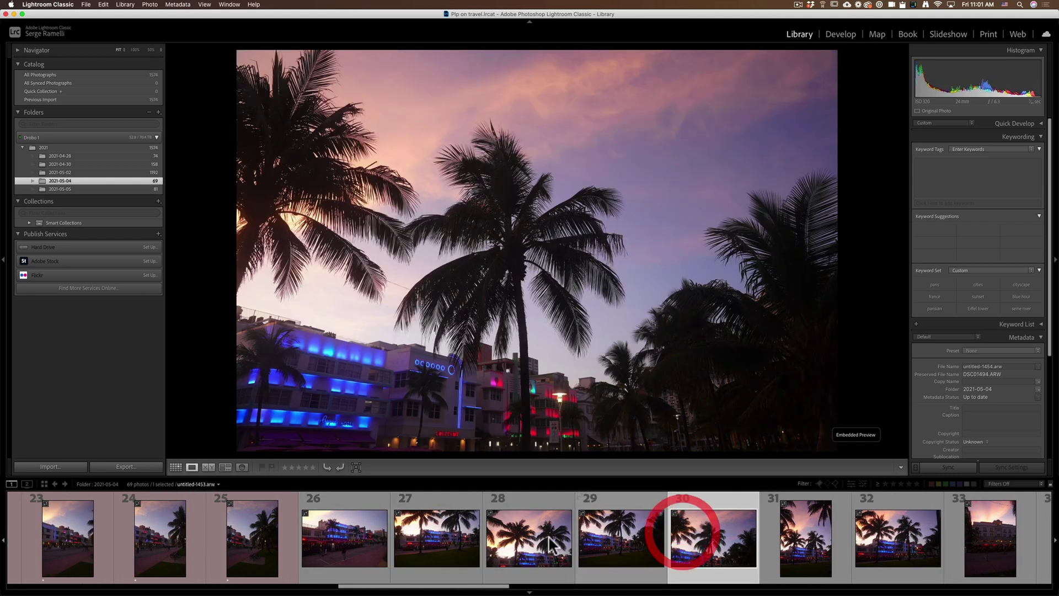
Rate photos 27–30 two stars and give them a yellow label
right_click(441, 536)
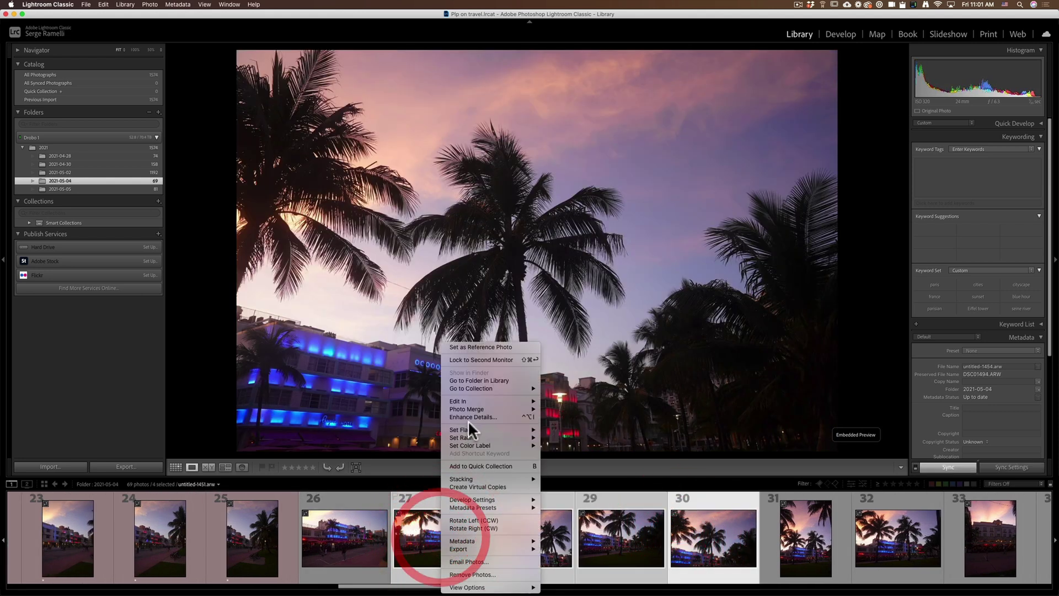
mouse_move(496, 436)
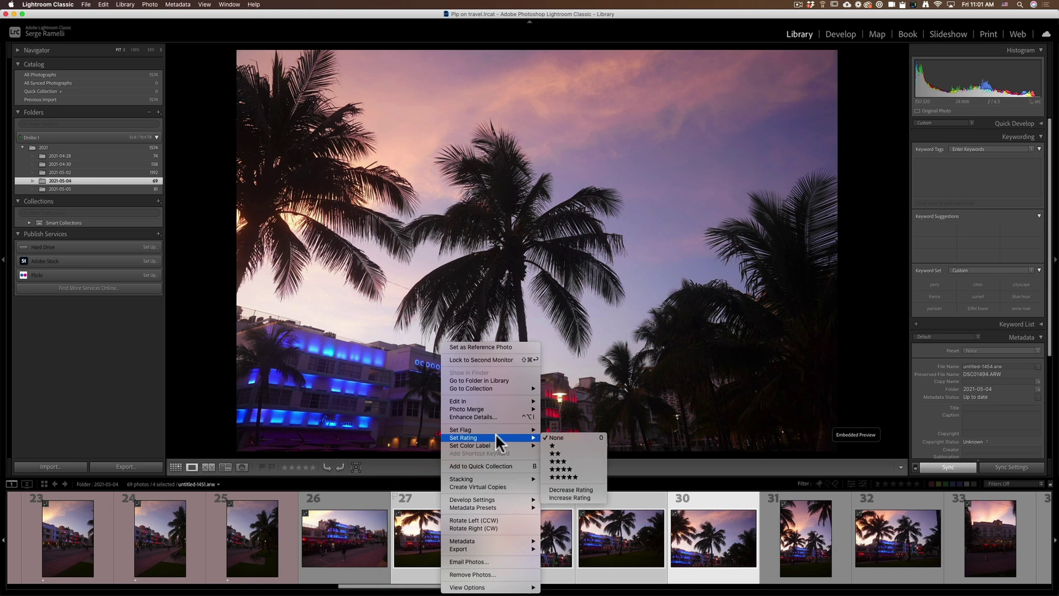
left_click(586, 451)
right_click(444, 506)
mouse_move(468, 438)
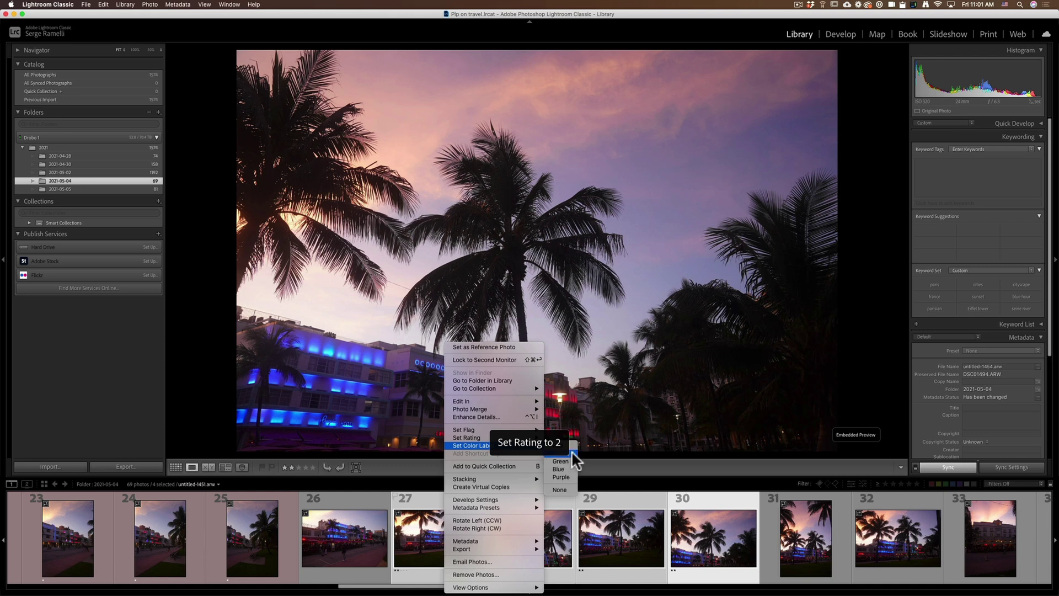
left_click(571, 451)
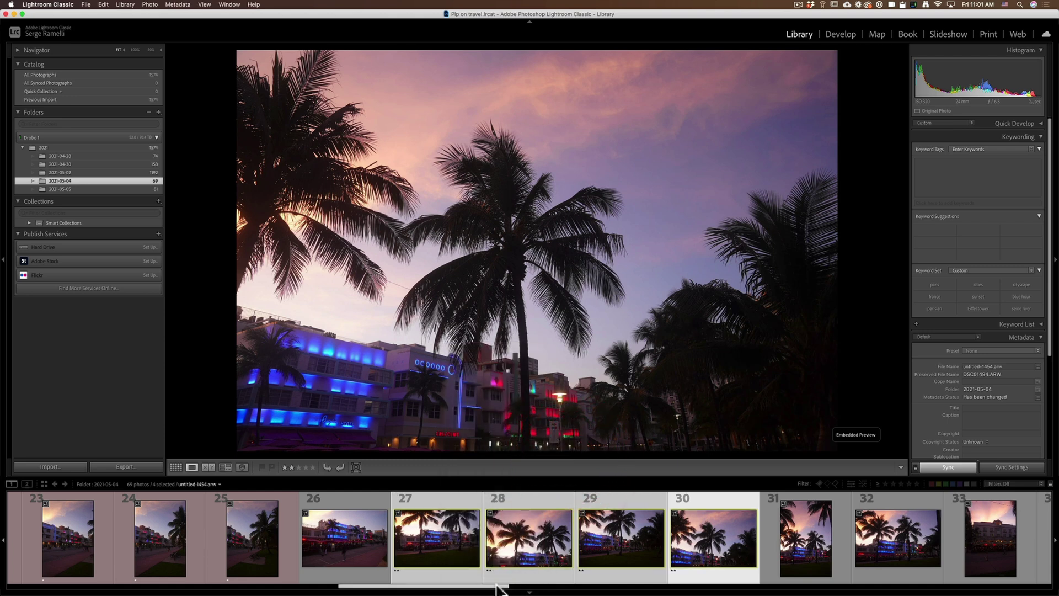
left_click_drag(498, 588, 578, 587)
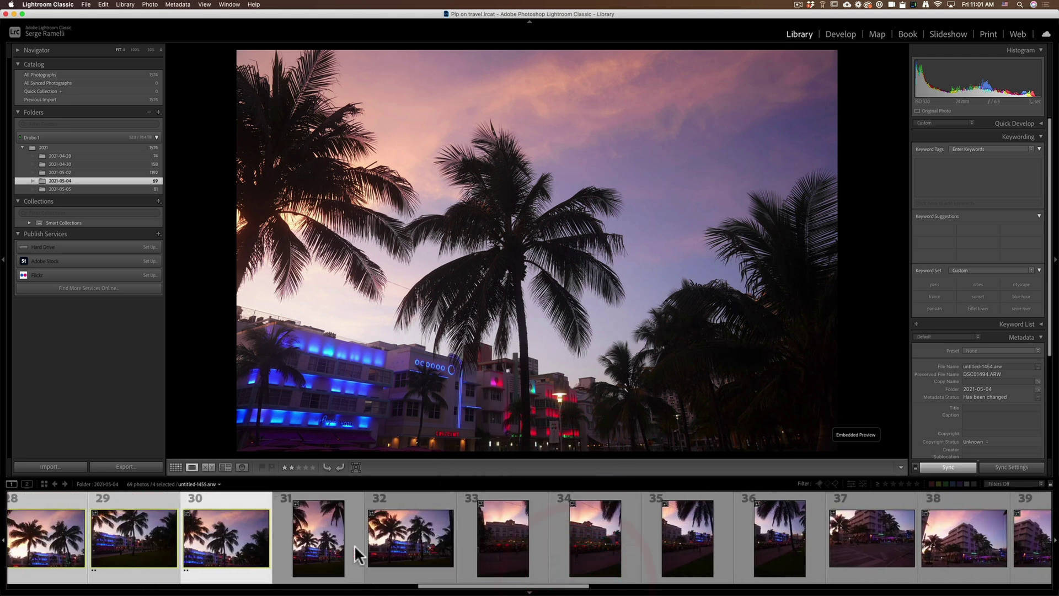
Give photo 31 a one-star rating
left_click(489, 531)
left_click(296, 533)
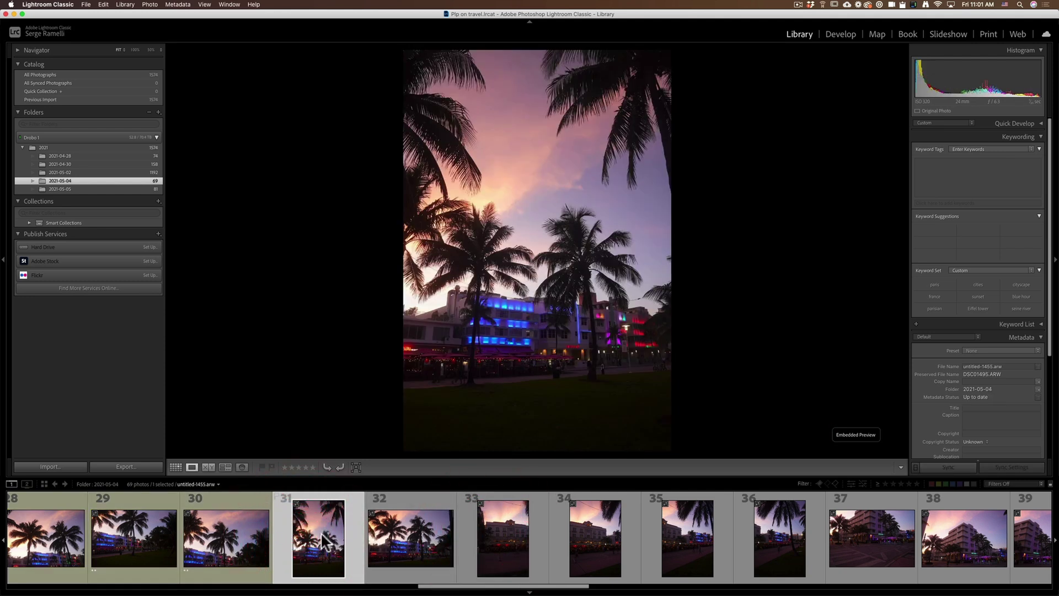
key("1")
Review photos 32 to 36 and select photos 33 through 36 together
left_click(406, 531)
left_click(522, 545)
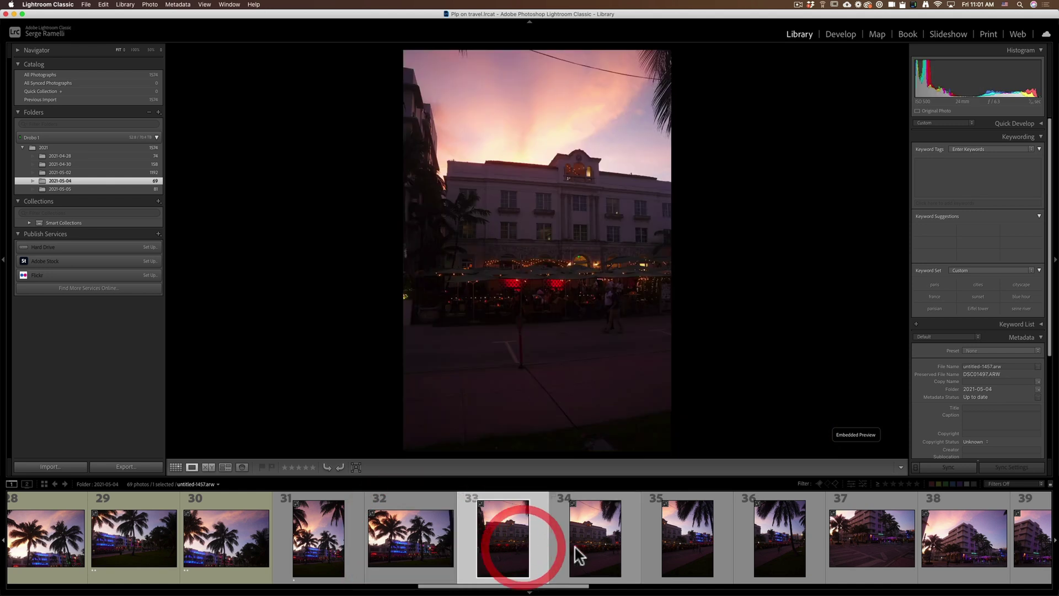
left_click(576, 549)
left_click(678, 550)
left_click(764, 549)
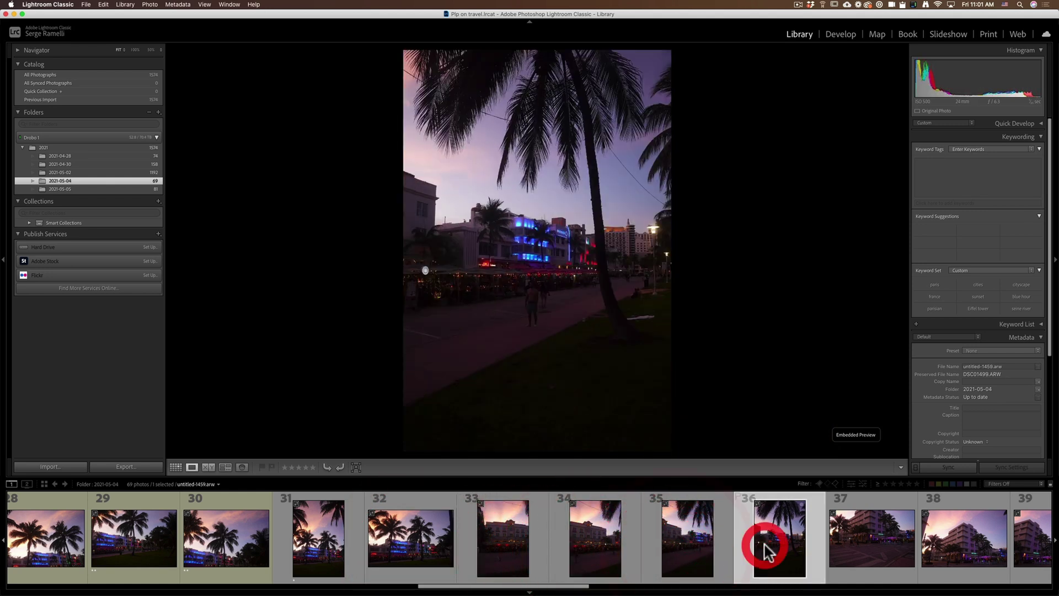
left_click(711, 545)
left_click(645, 545)
left_click(486, 546)
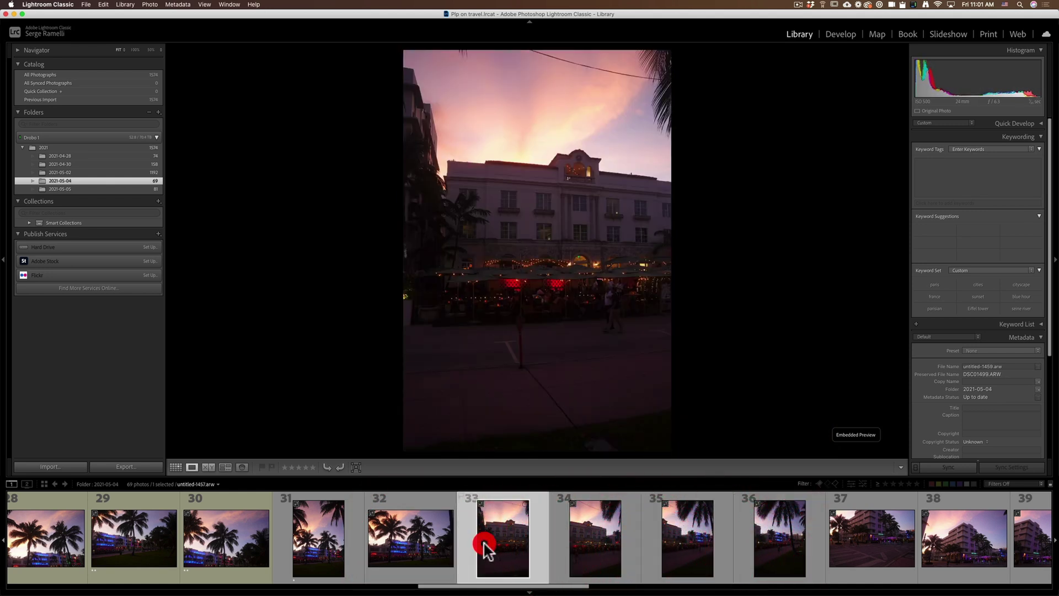
left_click(783, 548, "shift")
Rate photos 33–36 one star and give them a yellow label
right_click(507, 522)
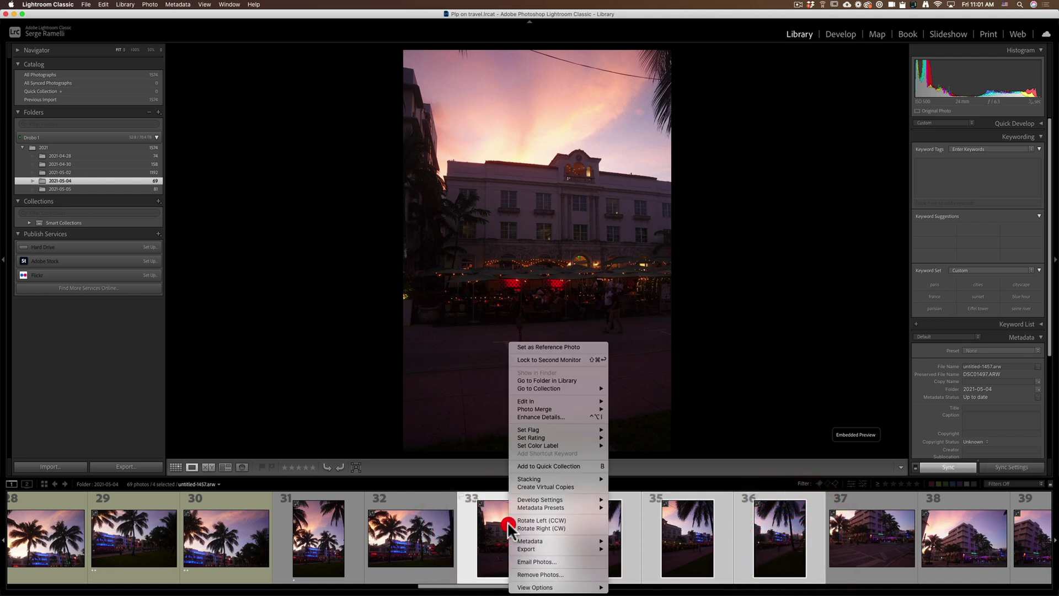
mouse_move(562, 402)
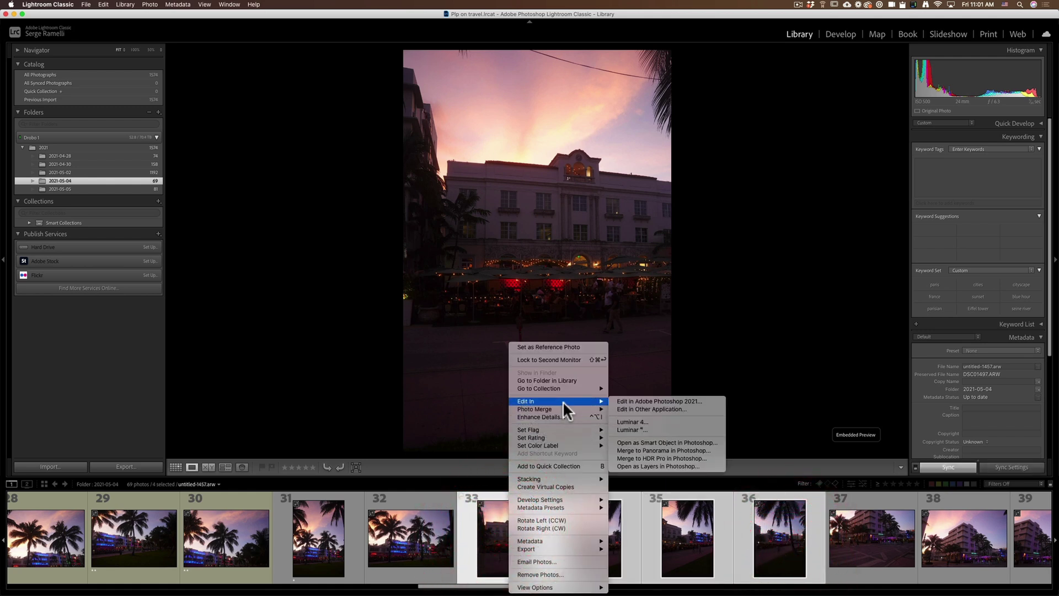
mouse_move(569, 432)
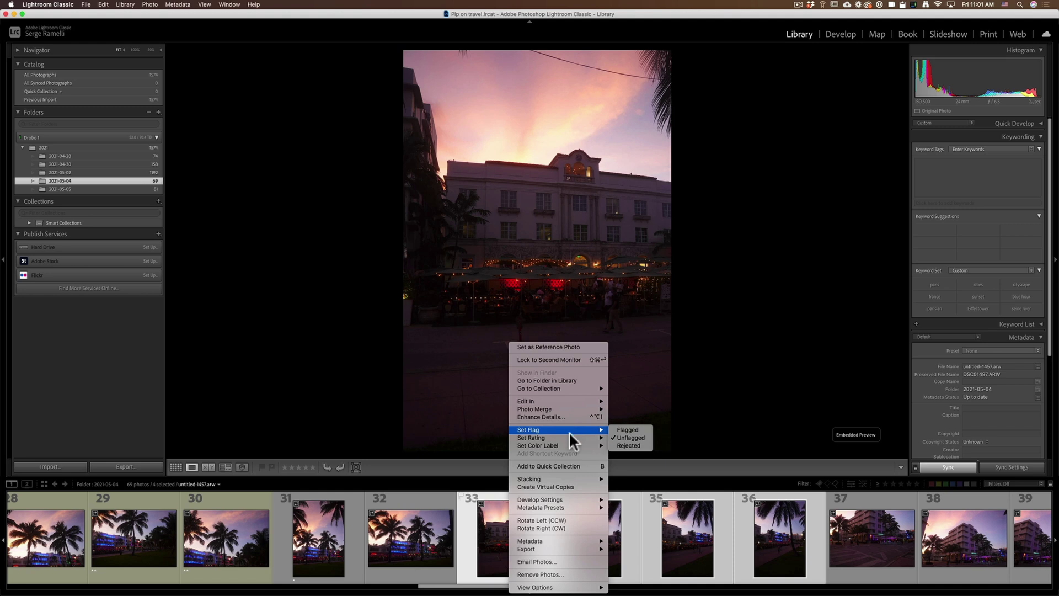
left_click(616, 442)
right_click(517, 517)
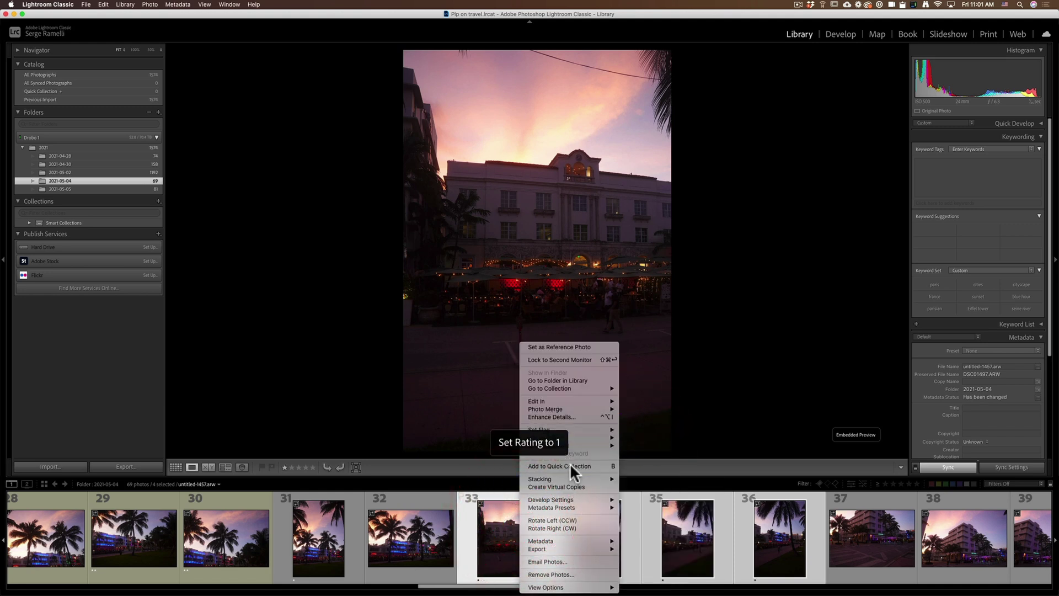
mouse_move(585, 444)
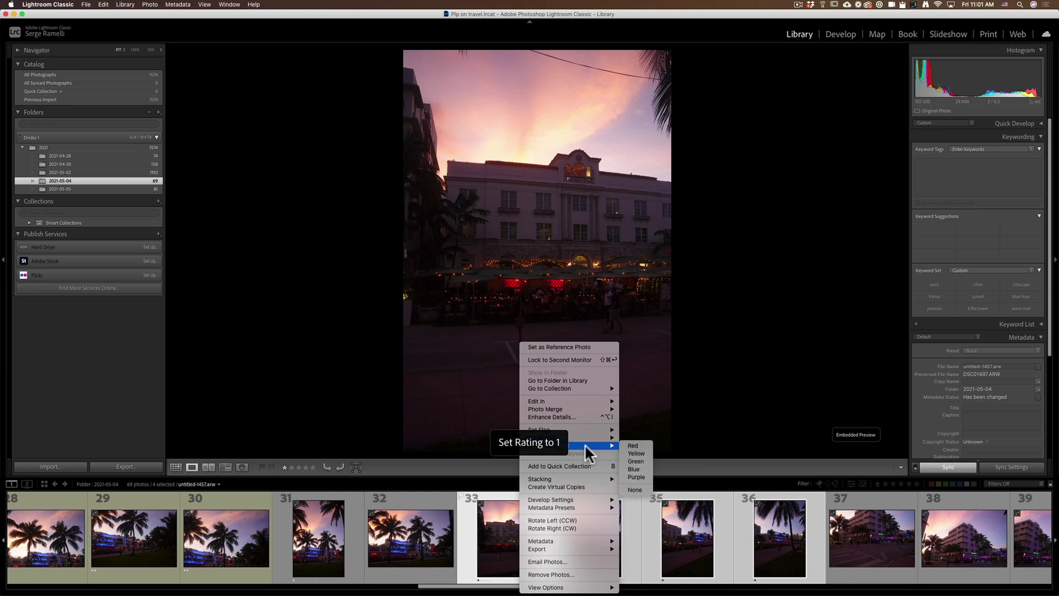
left_click(637, 453)
left_click_drag(521, 586, 628, 587)
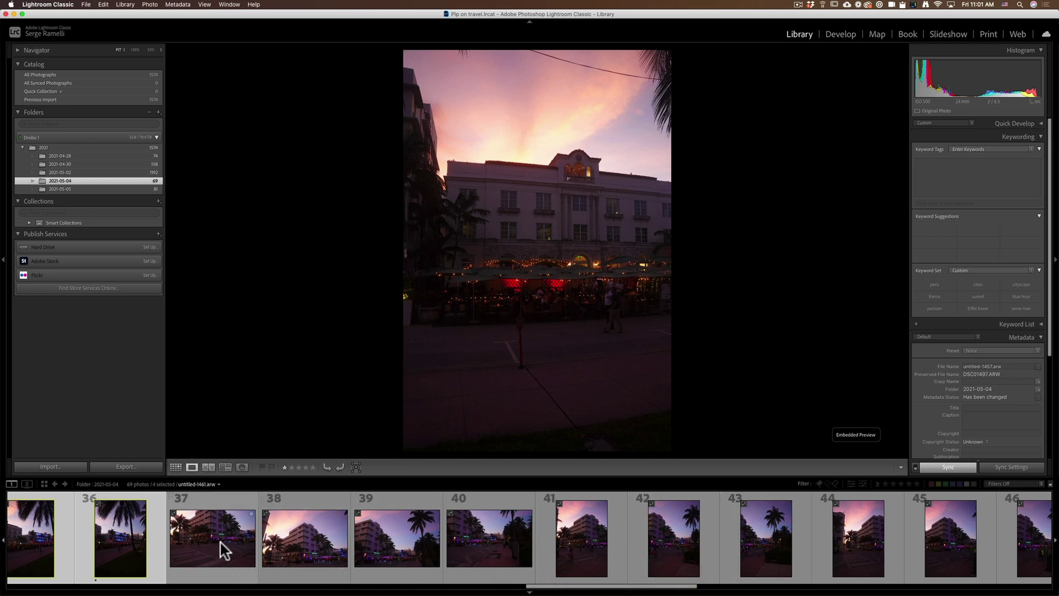
key("Right")
key("Right")
key("Right")
key("Right")
key("Right")
key("Right")
key("Right")
key("Right")
key("Right")
key("Right")
key("Right")
key("Right")
key("Right")
key("Right")
key("Right")
key("Right")
key("Right")
key("Right")
key("Right")
key("Right")
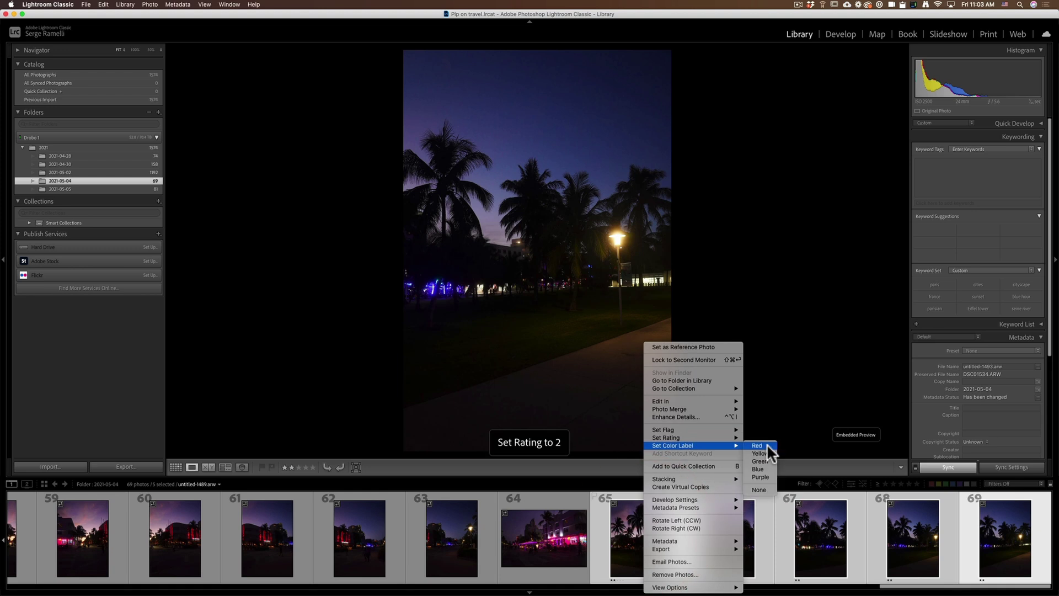
Label night shots 65–69 purple and filter the filmstrip to two stars or higher
left_click(766, 443)
key("Left")
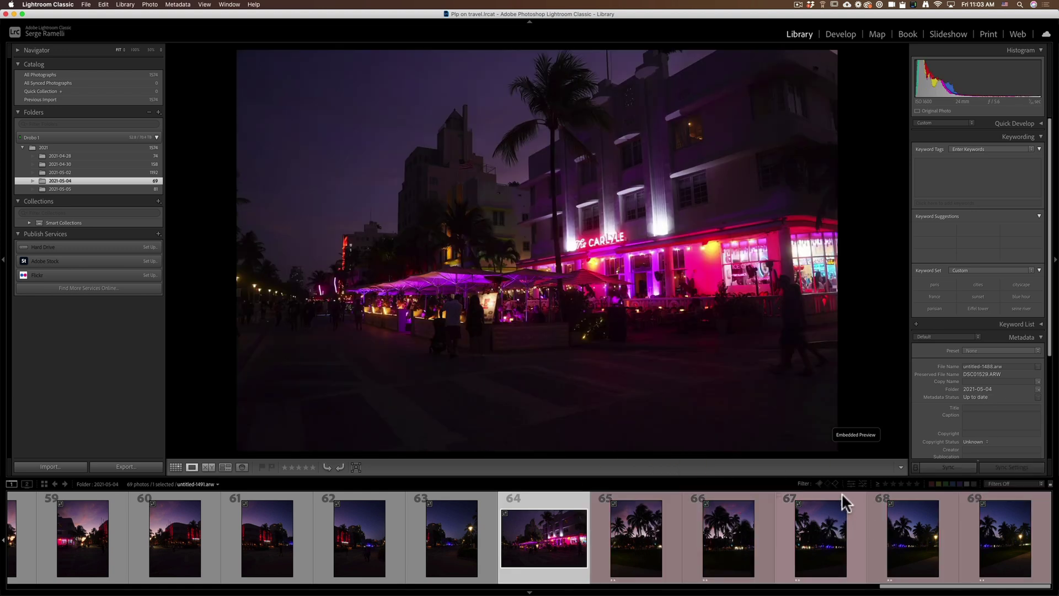
left_click(885, 483)
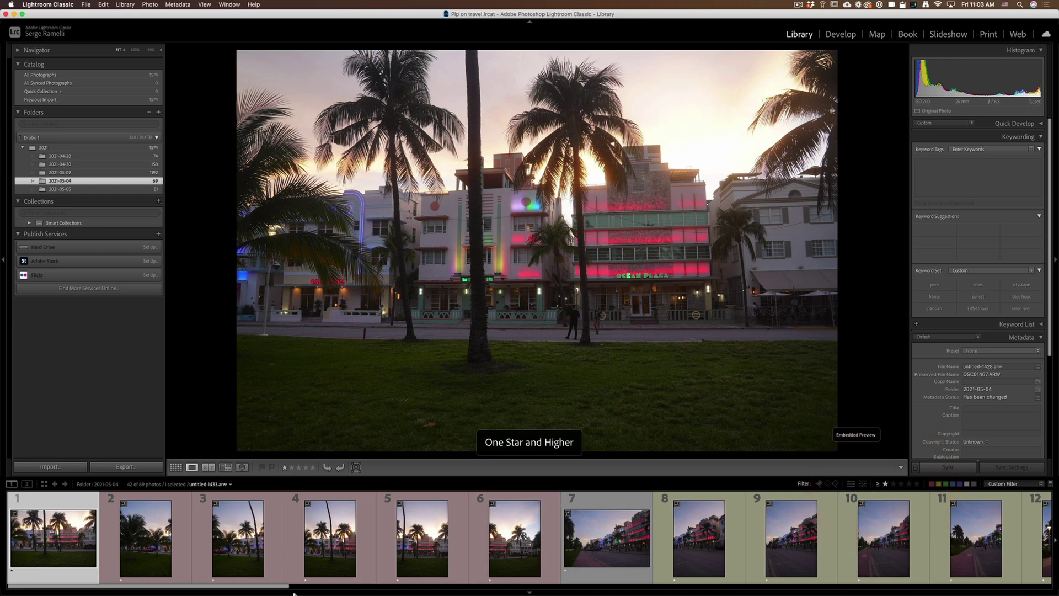
mouse_move(279, 586)
left_mouse_down()
mouse_move(689, 583)
mouse_move(791, 567)
mouse_move(768, 560)
mouse_move(766, 588)
mouse_move(714, 589)
left_mouse_up()
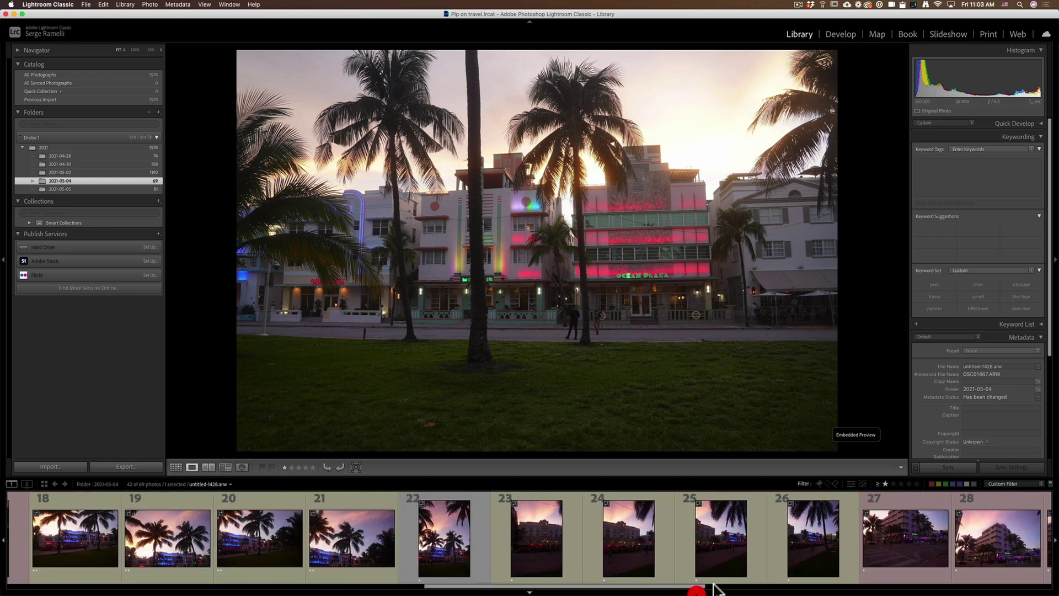
left_click(892, 483)
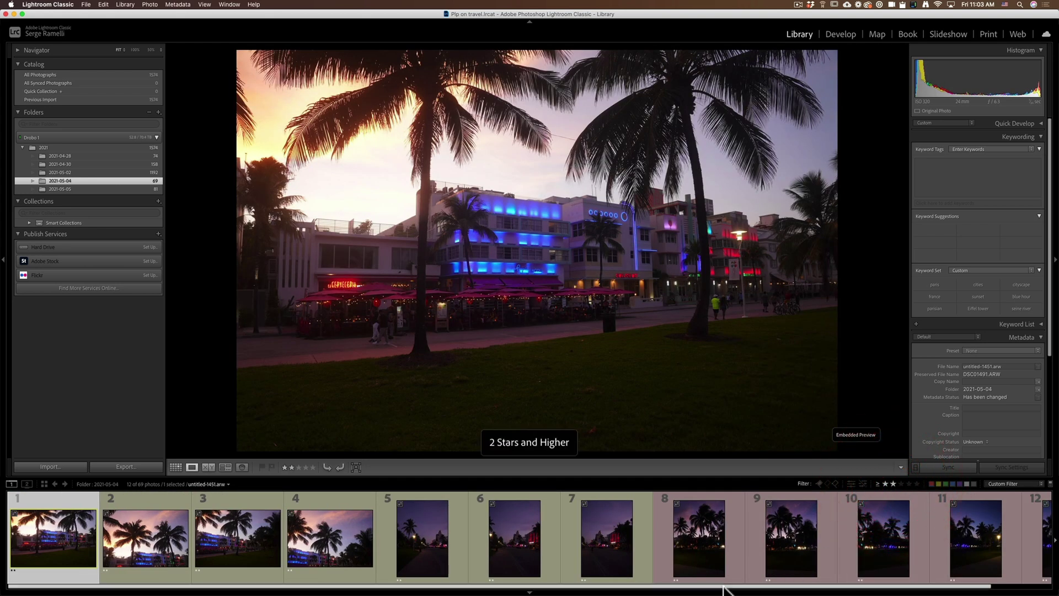
left_click(457, 586)
Merge filtered photos 1–4 into a panorama with Photo Merge
left_click(65, 535)
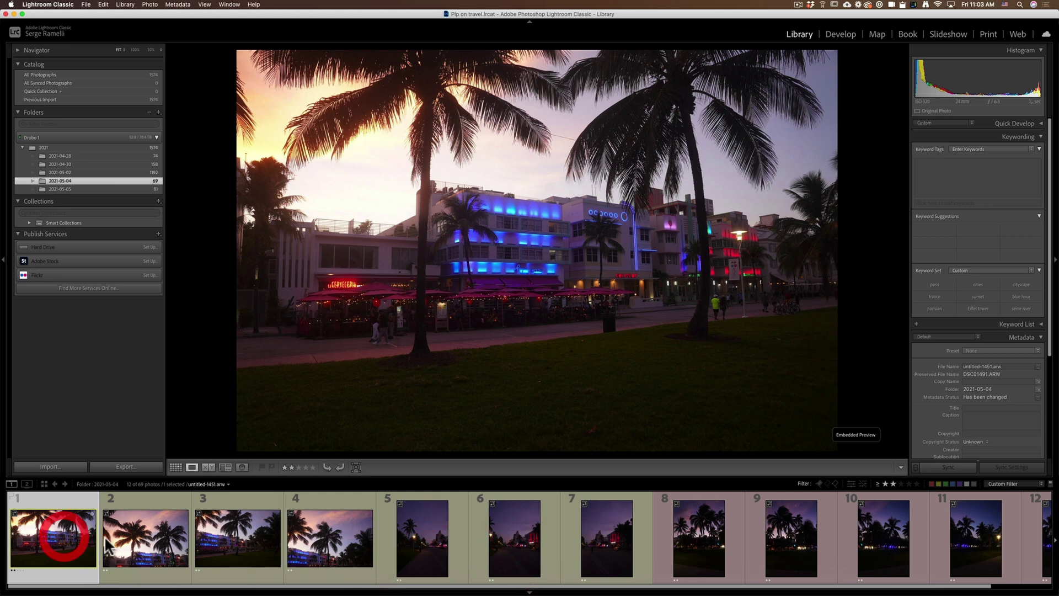
left_click(154, 535)
left_click(226, 532)
left_click(319, 530)
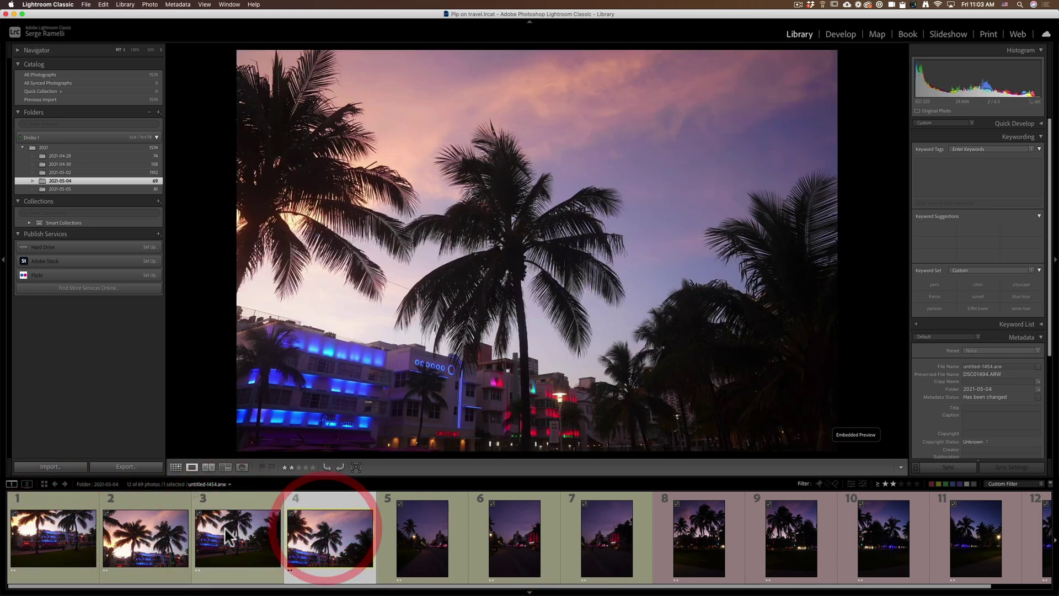
left_click(40, 541, "shift")
right_click(37, 536)
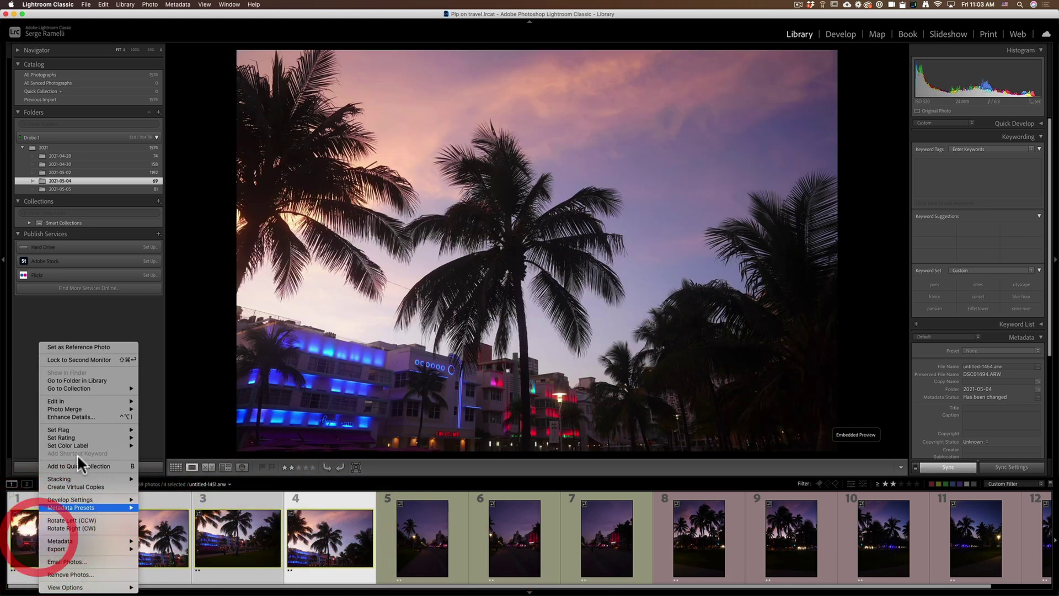
mouse_move(103, 409)
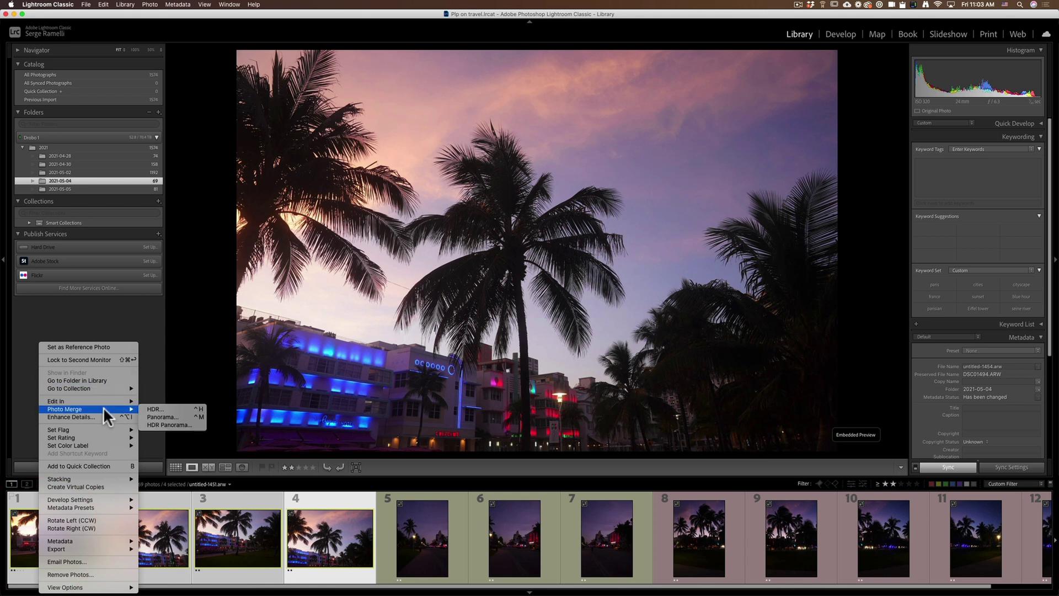
left_click(167, 414)
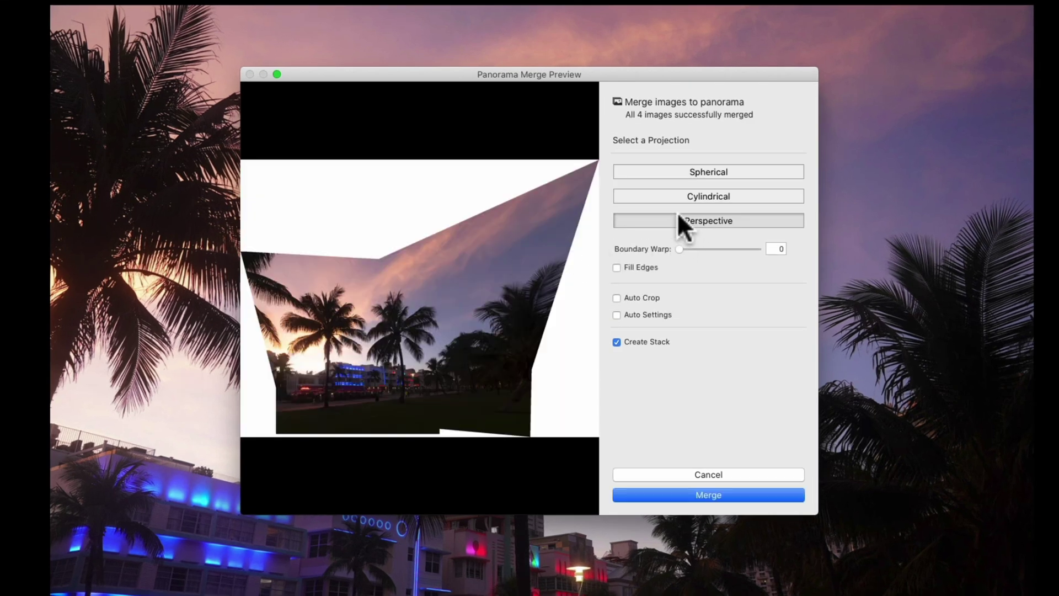
Compare Cylindrical and Spherical projections, enable Fill Edges, and merge the four sunset photos
left_click(689, 192)
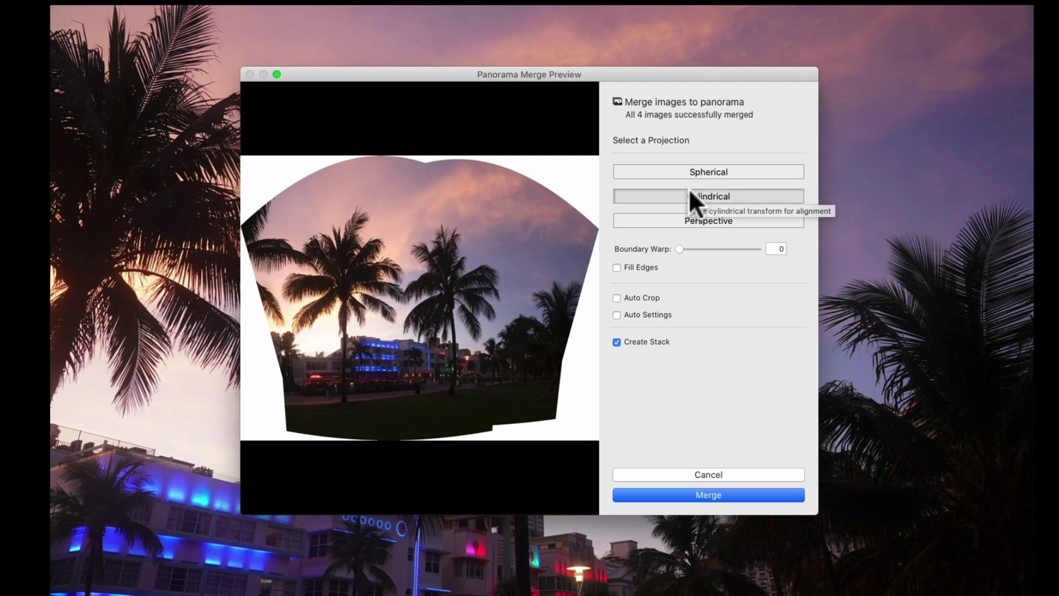
left_click(706, 170)
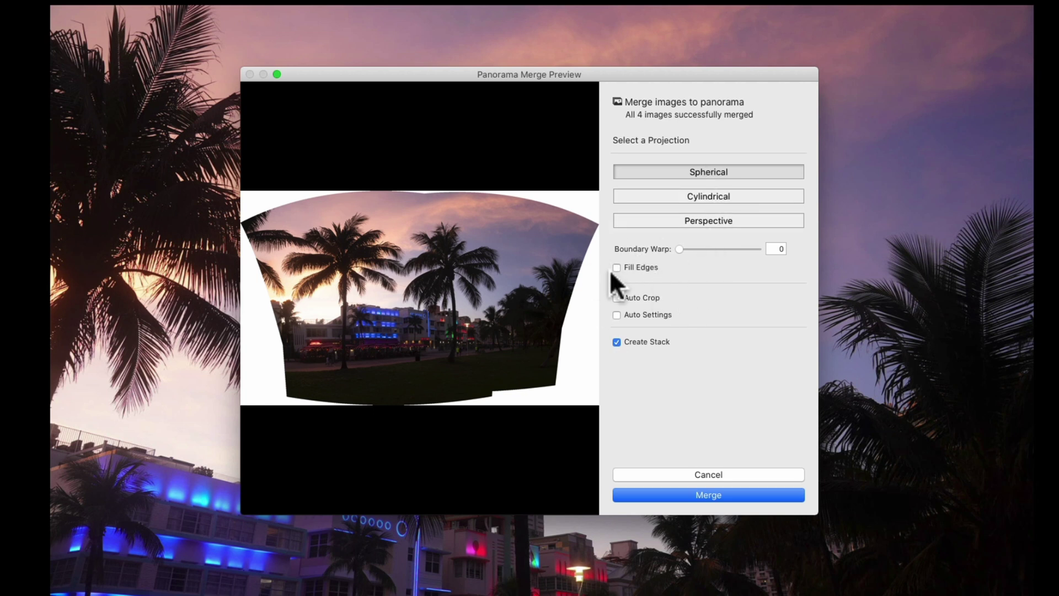
left_click(641, 266)
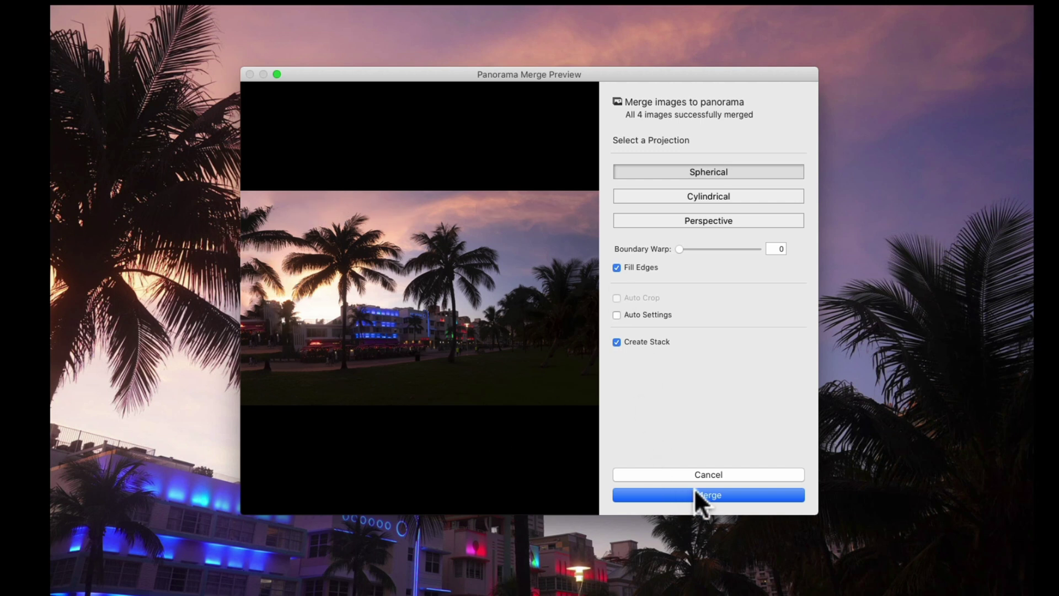
left_click(709, 494)
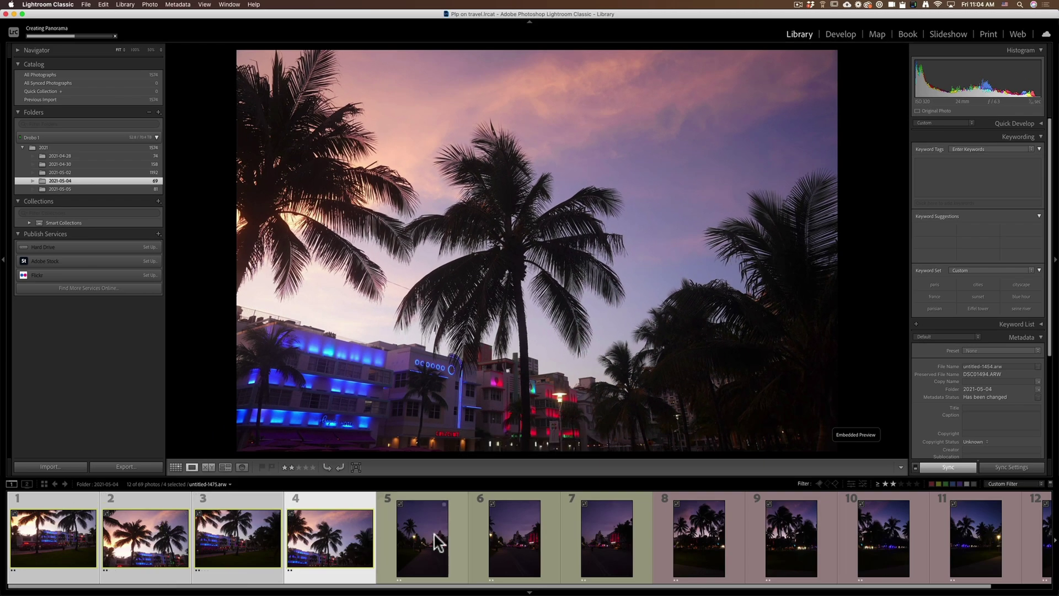
Merge night street frames 48–50 into a Spherical panorama with Fill Edges turned on
left_click(435, 539)
left_click(615, 549, "shift")
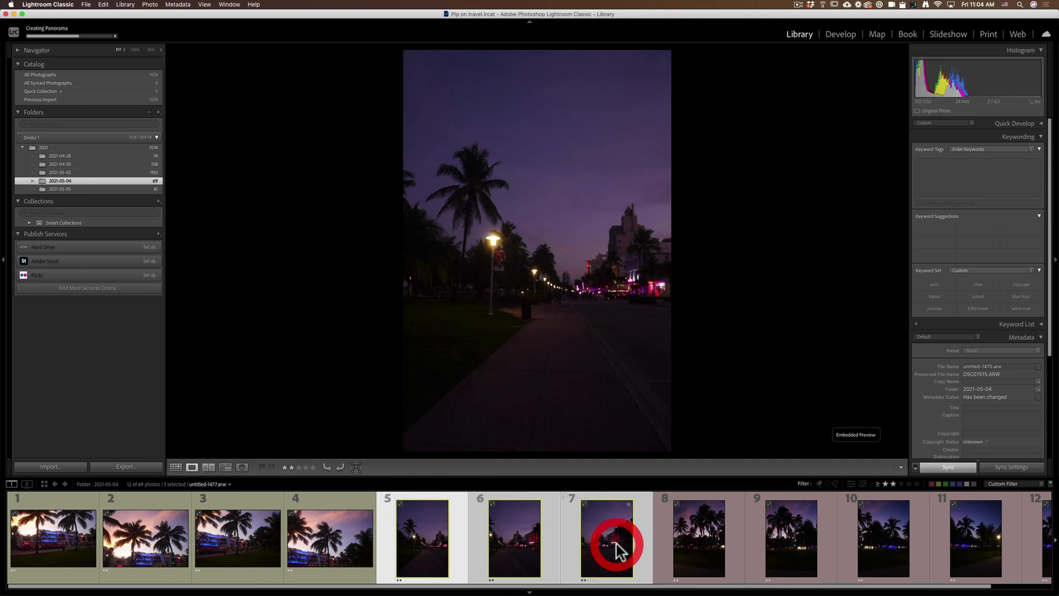
right_click(615, 549)
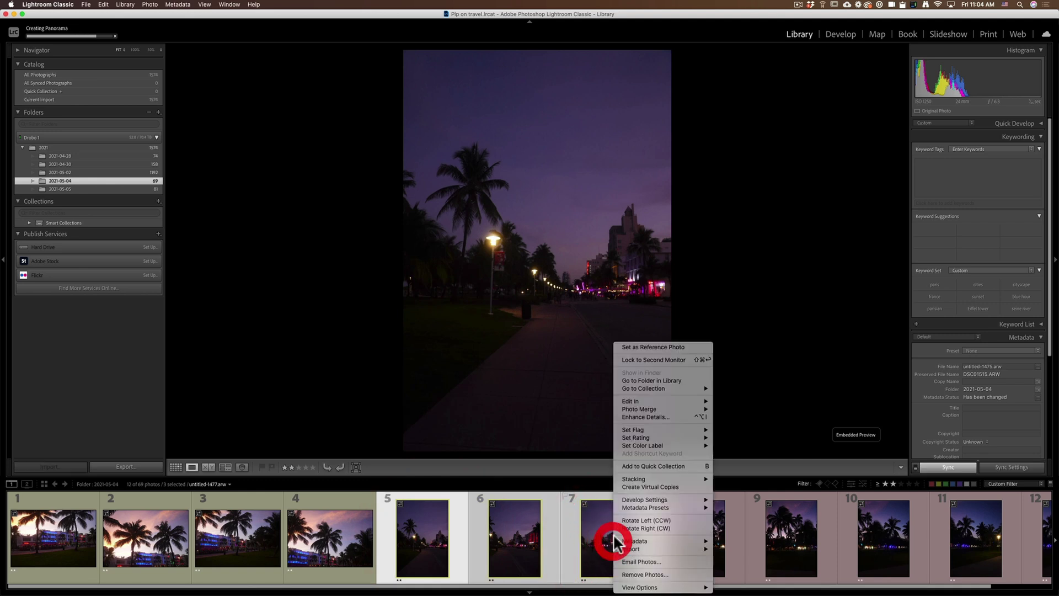
mouse_move(671, 408)
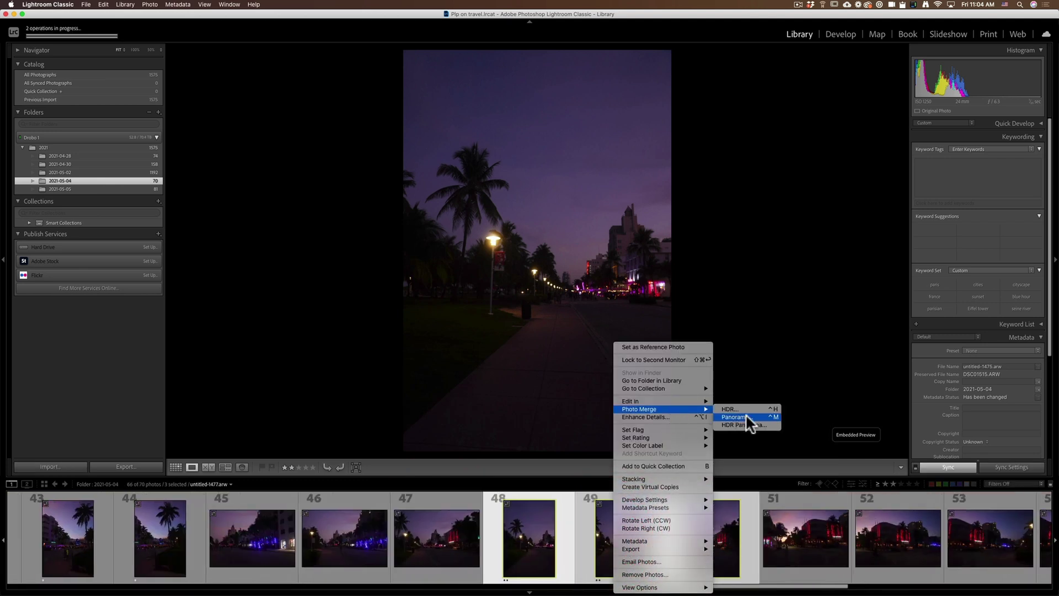
left_click(745, 417)
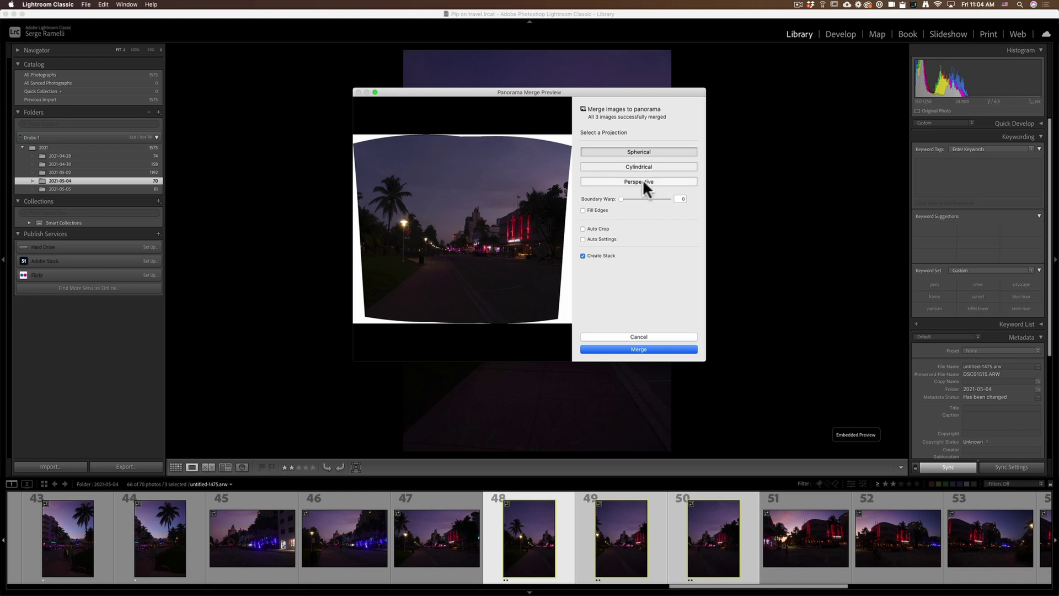
left_click(599, 210)
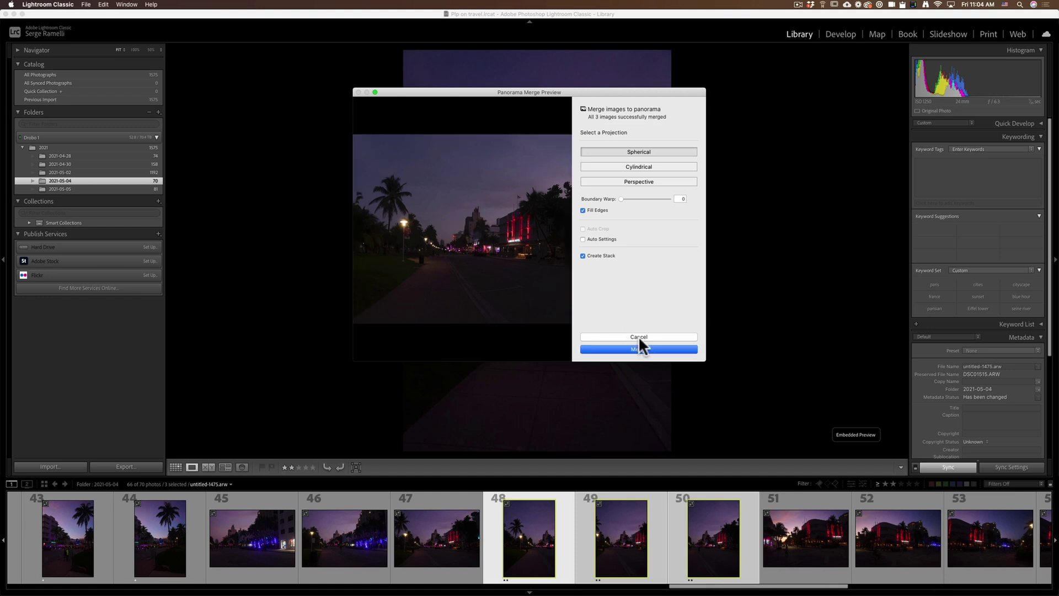
left_click(668, 349)
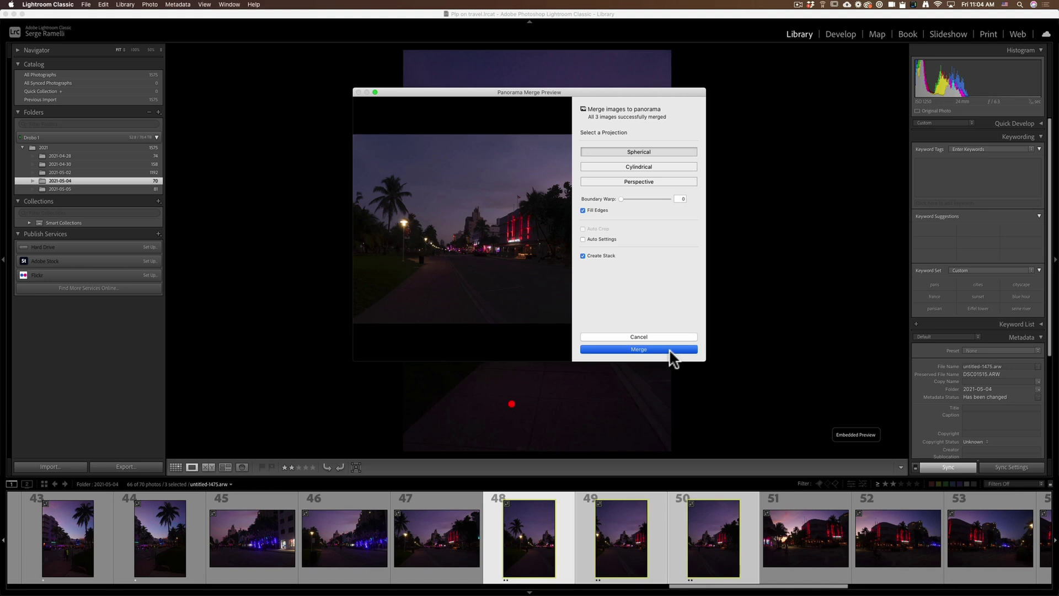
left_click_drag(772, 584, 867, 586)
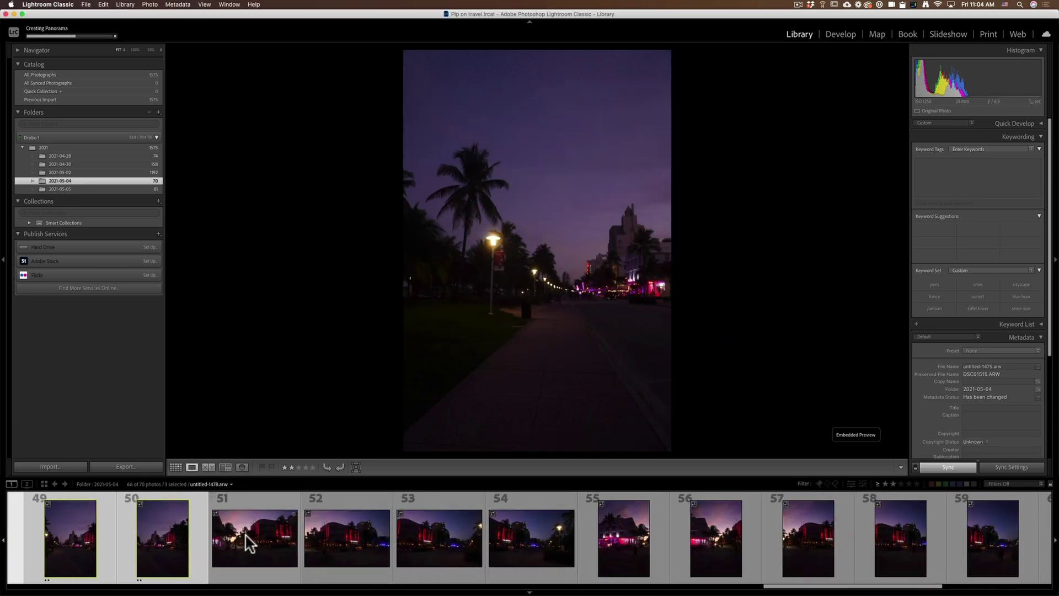
Filter to two-star-plus photos and merge the five palm-tree night shots into a panorama with Fill Edges
left_click(892, 484)
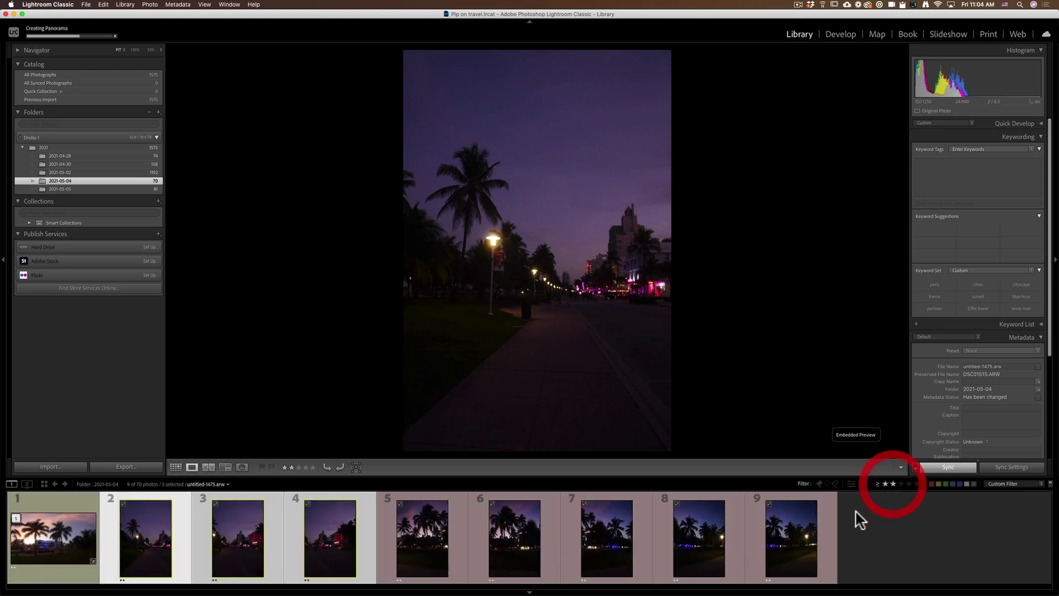
left_click(439, 565)
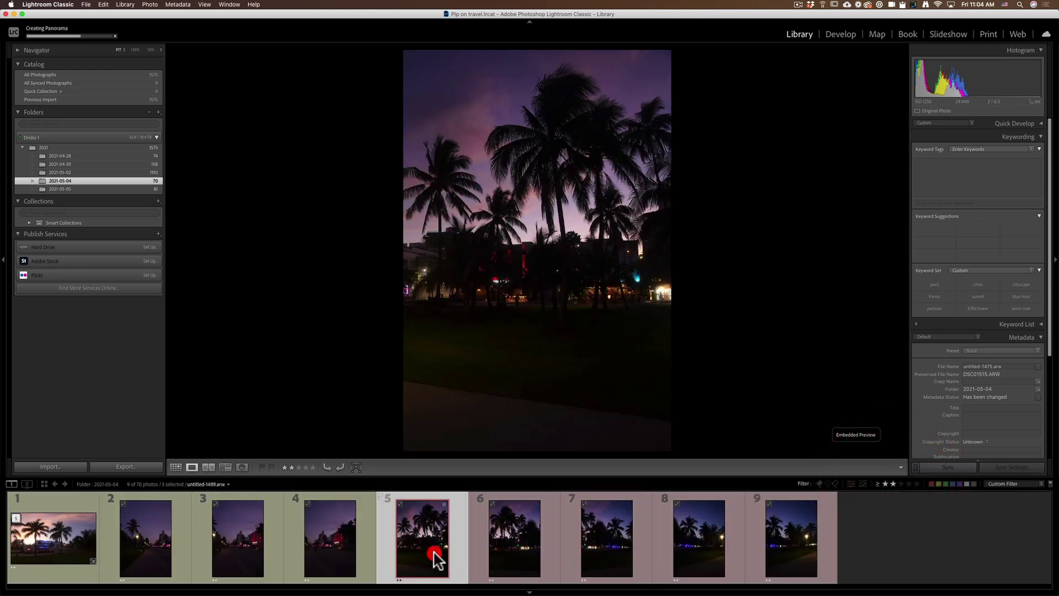
left_click(797, 553, "shift")
right_click(796, 552)
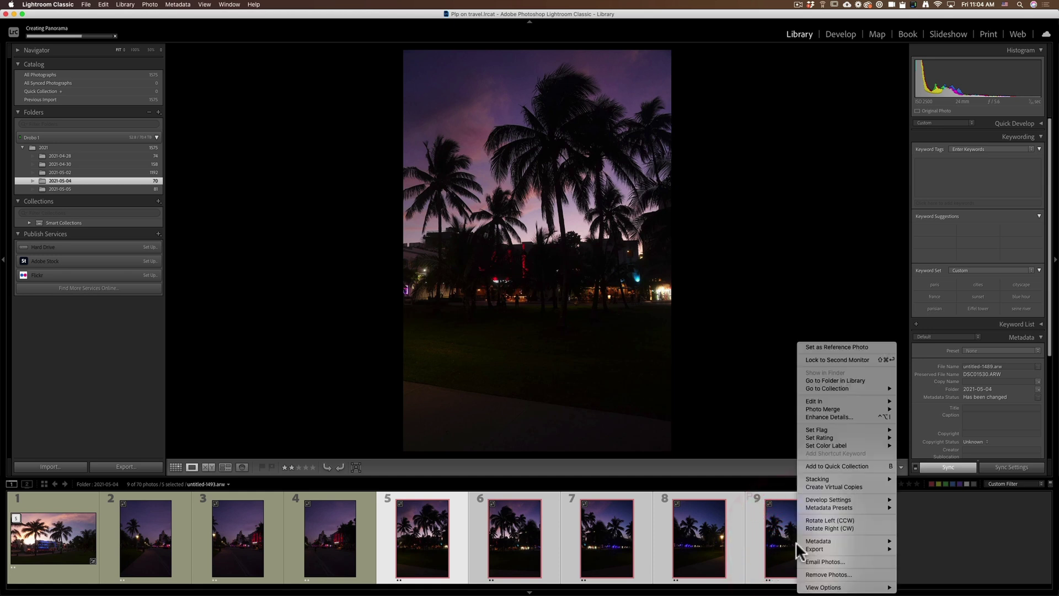
mouse_move(835, 404)
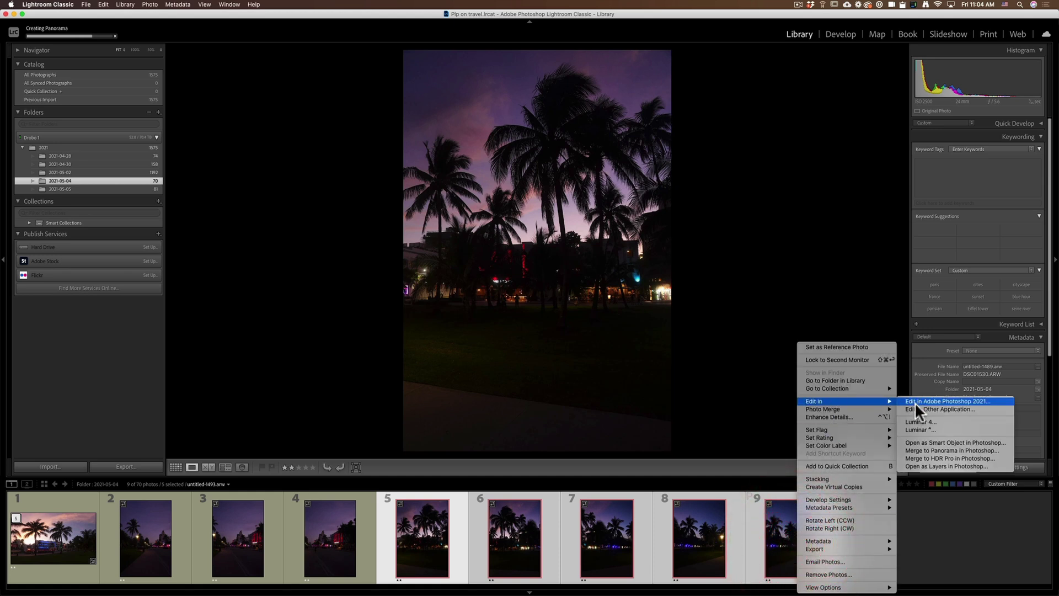
left_click(927, 416)
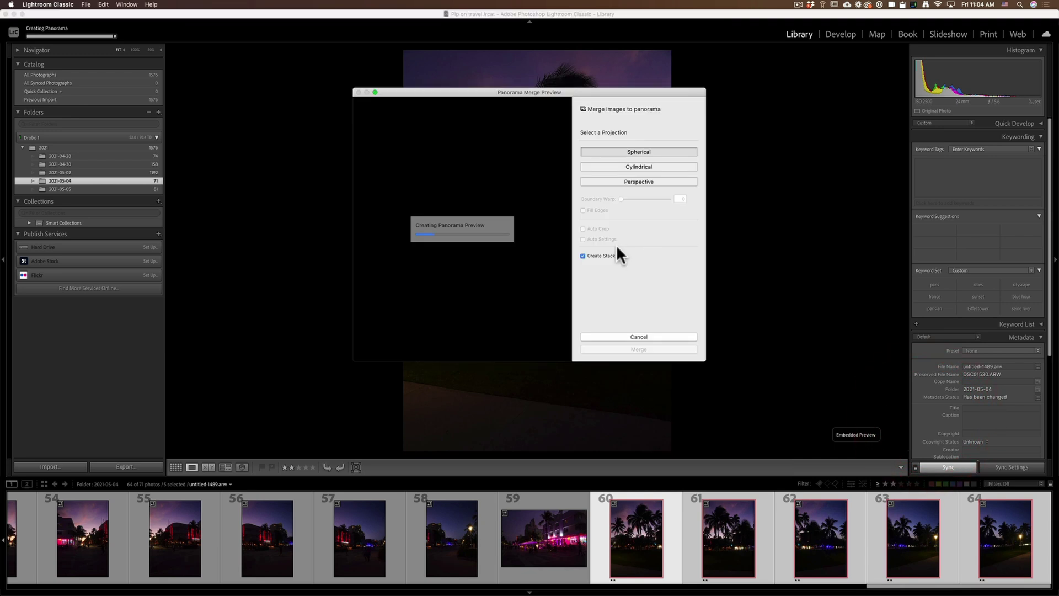
left_click(603, 210)
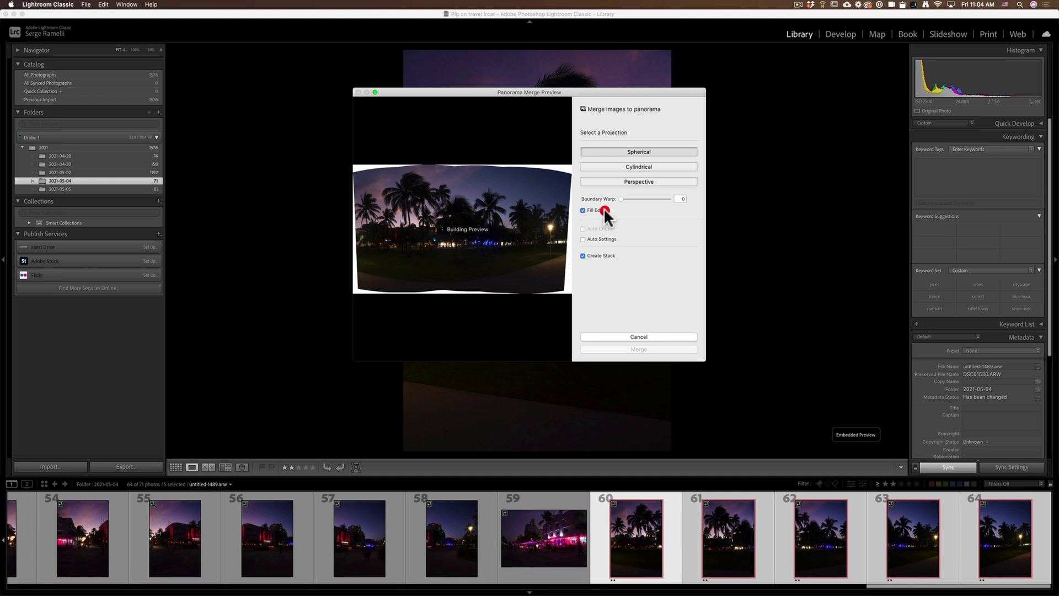
left_click(658, 347)
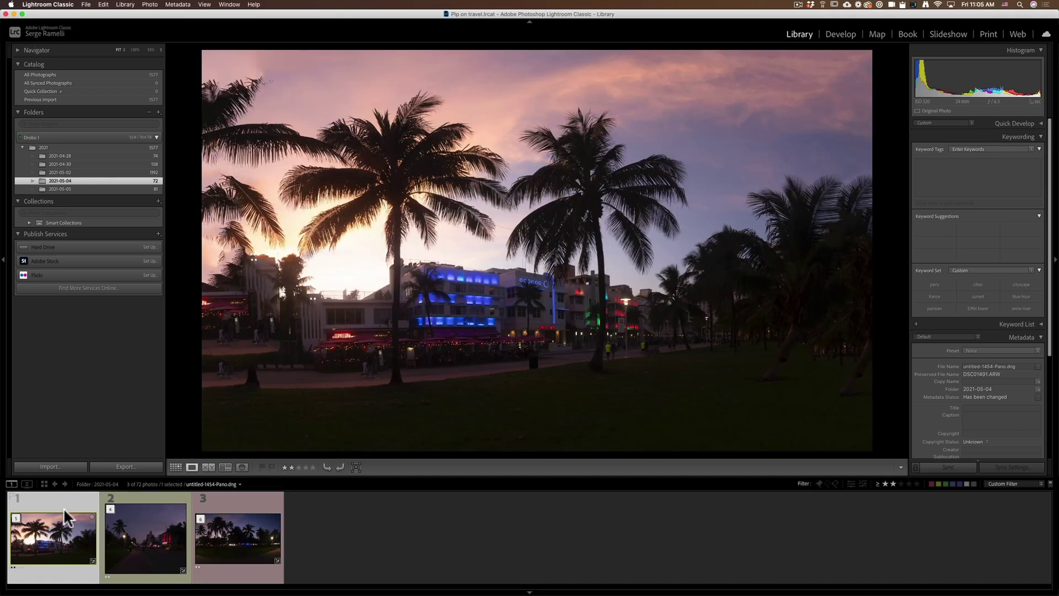
Review the street, palm-tree and sunset panoramas, then open the sunset panorama in Develop
left_click(162, 535)
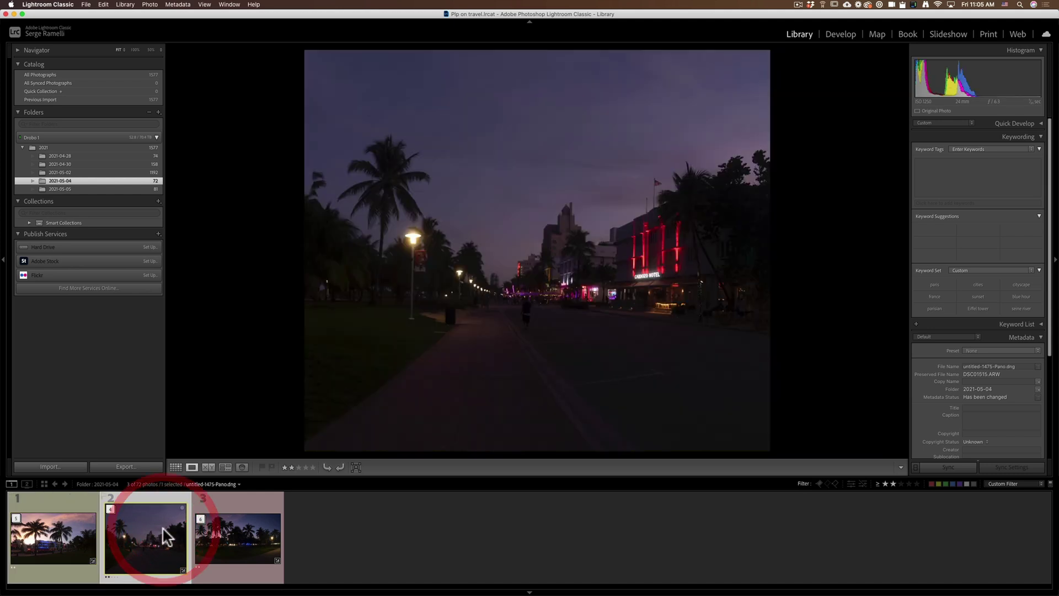
left_click(248, 538)
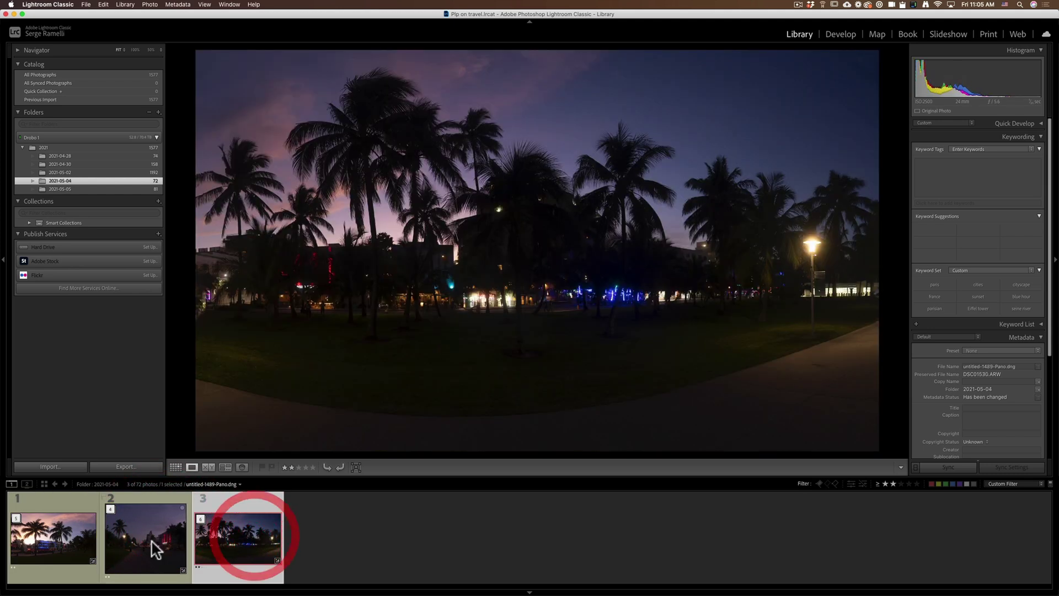
left_click(52, 532)
key("d")
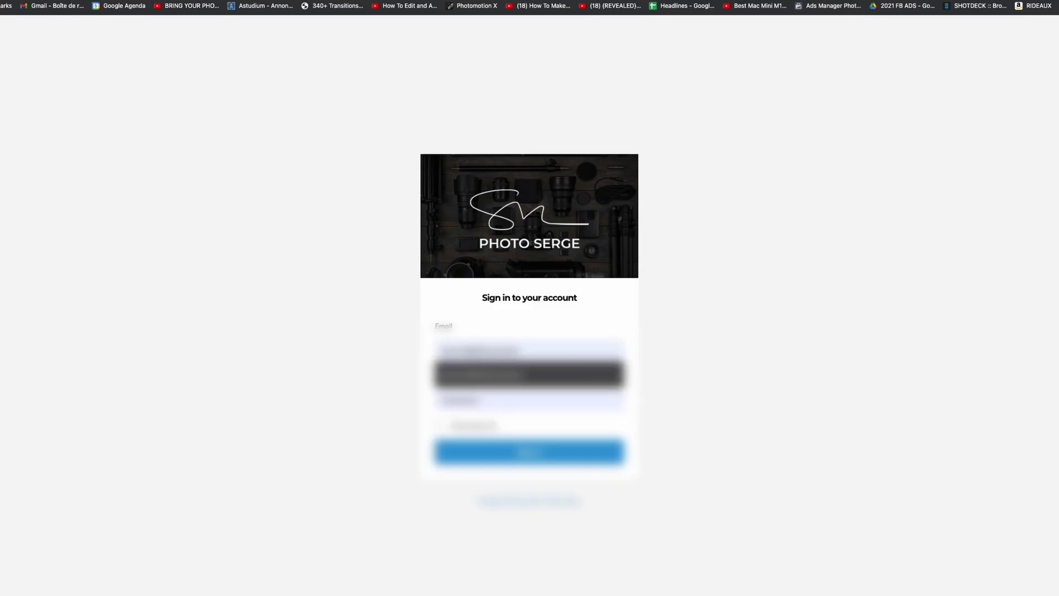
Sign in to the Photo Serge member account with the saved e-mail and password
left_click(530, 364)
left_click(529, 426)
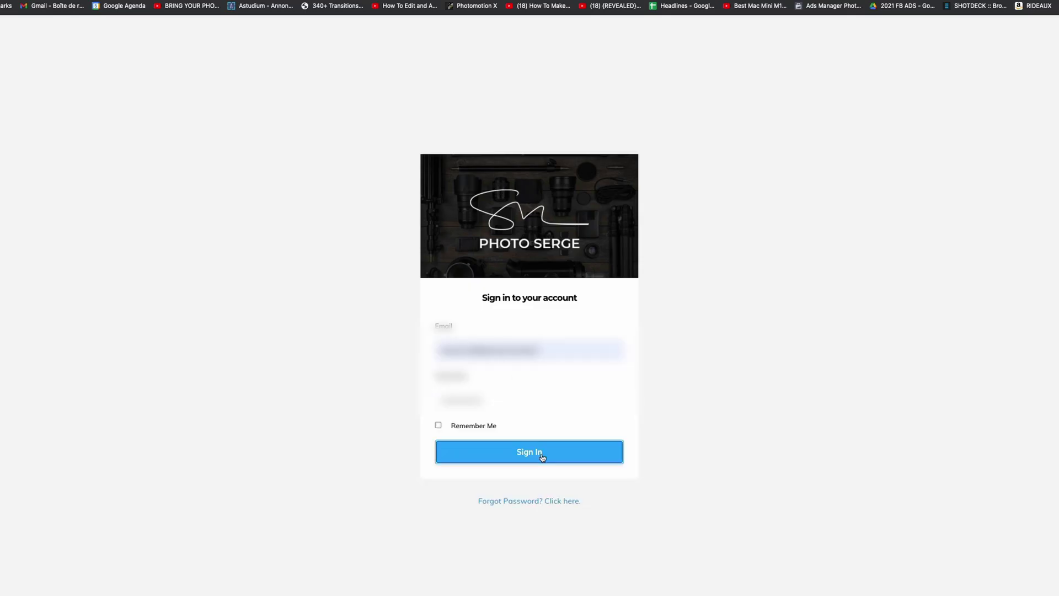
left_click(542, 457)
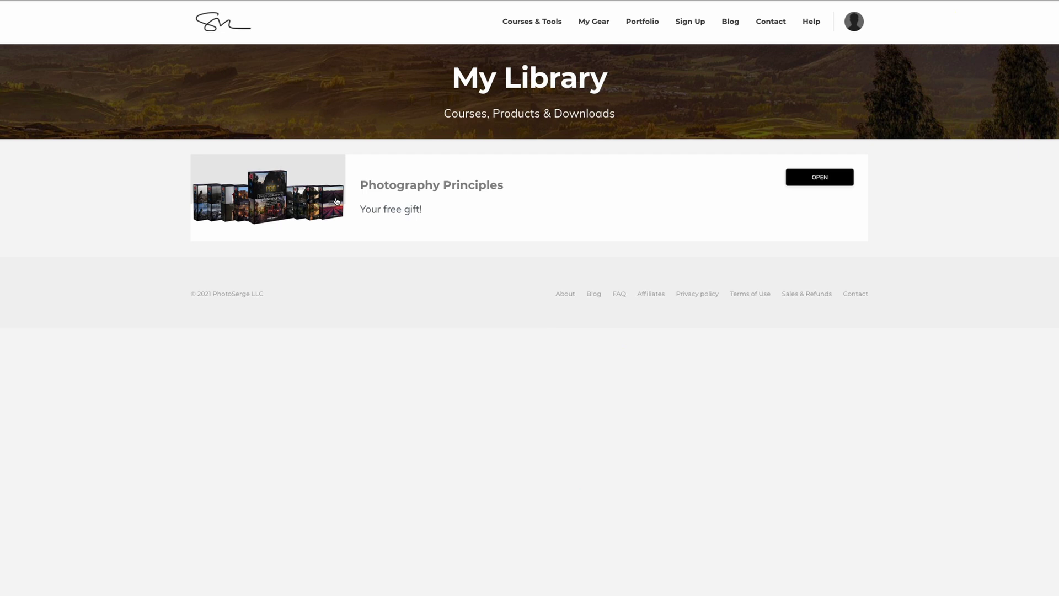
Open the Photography Principles course and scroll through its lessons and the Signature Presets page
left_click(336, 201)
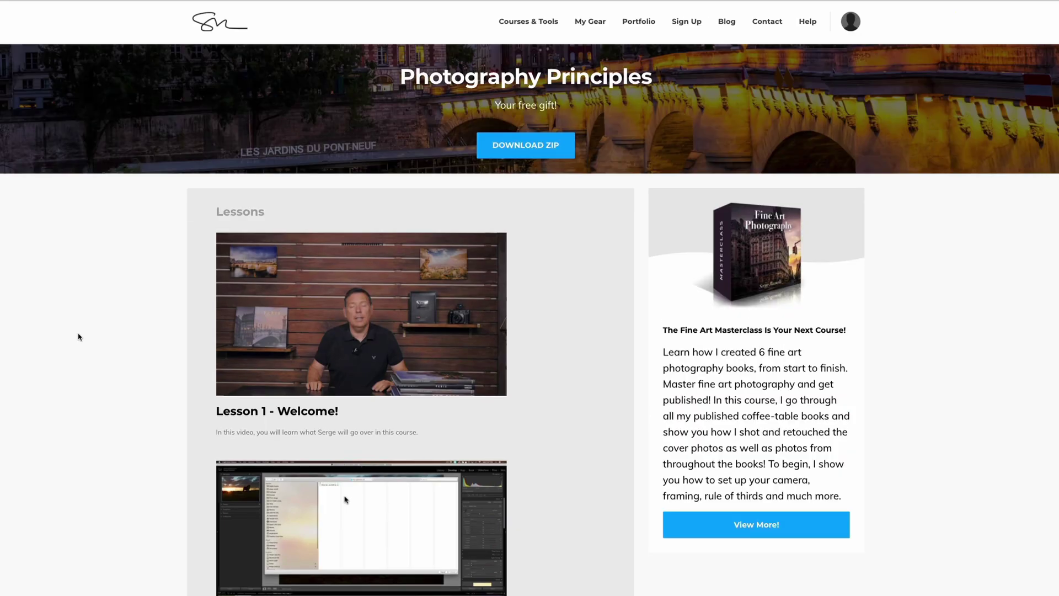
scroll(78, 336, "down", 5)
scroll(78, 337, "down", 5)
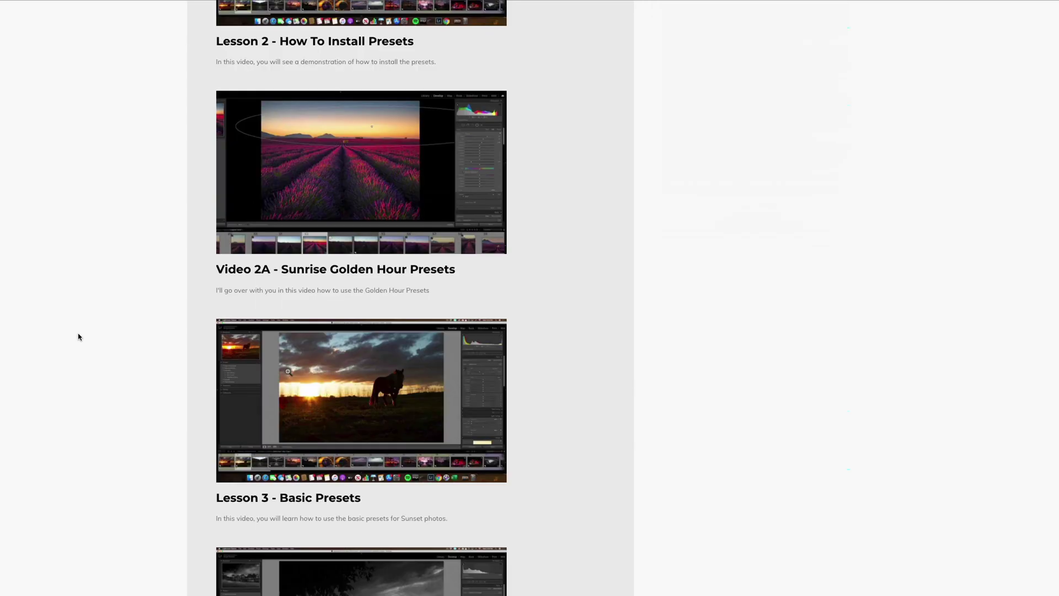
scroll(78, 337, "down", 4)
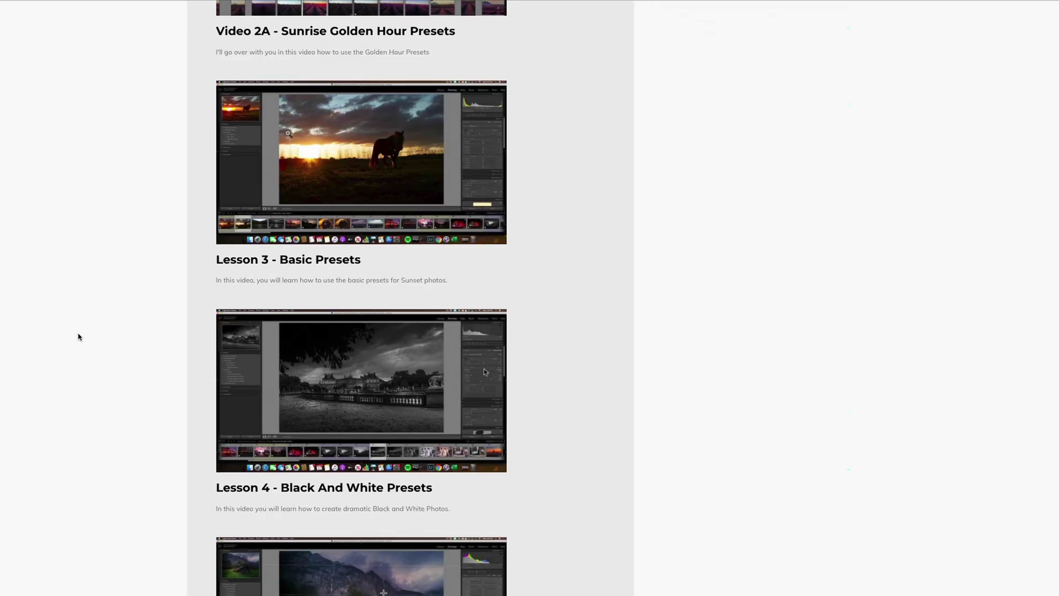
scroll(78, 336, "down", 3)
scroll(78, 336, "down", 2)
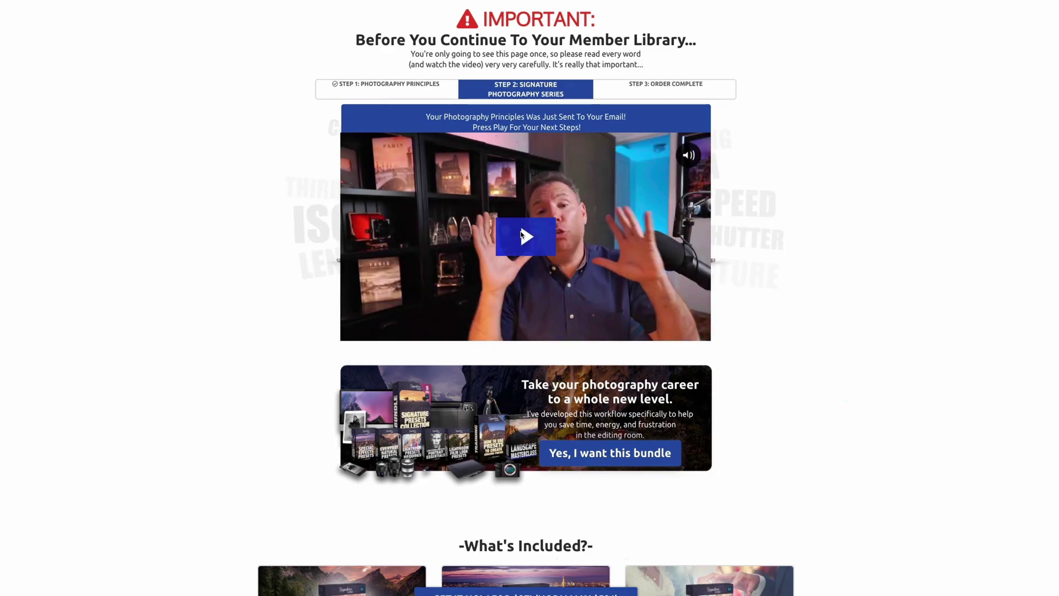
scroll(521, 234, "down", 3)
scroll(521, 235, "down", 20)
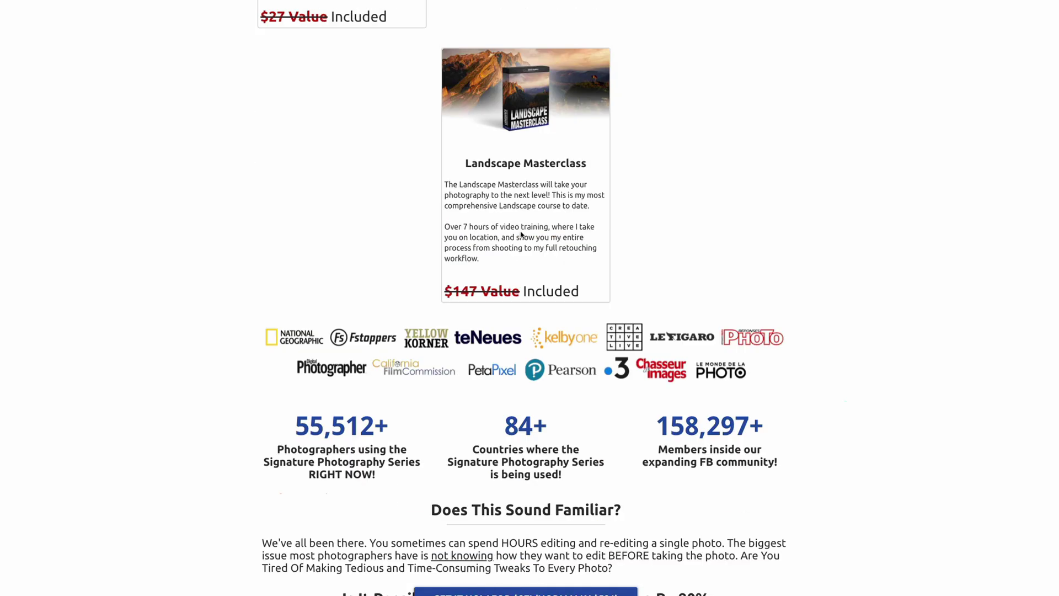
scroll(521, 235, "down", 20)
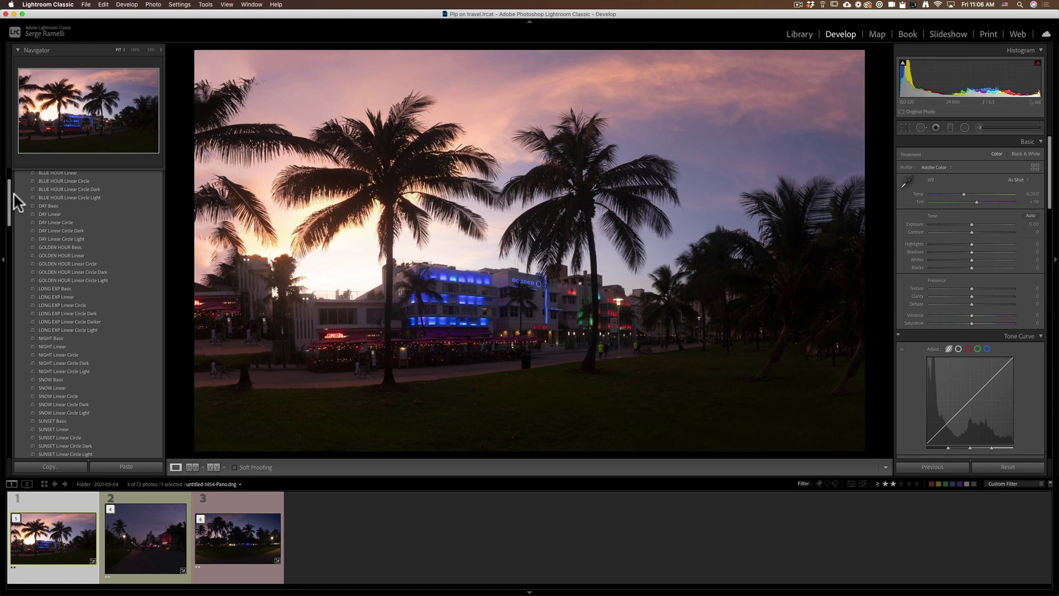
Apply the GOLDEN HOUR Linear Circle Dark preset to the palm-tree sunset panorama
left_click_drag(9, 194, 9, 186)
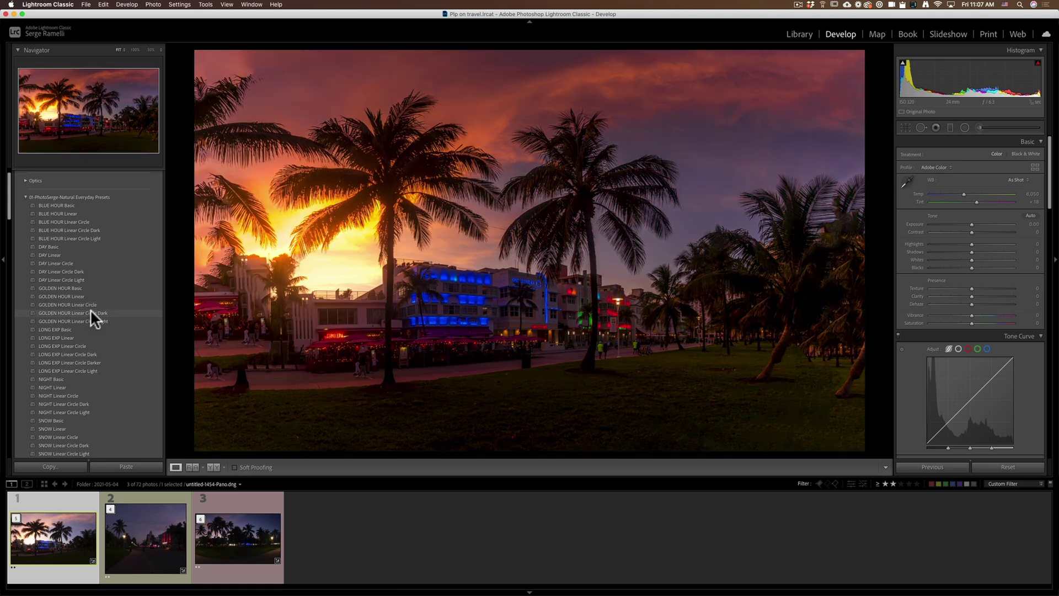
left_click(91, 313)
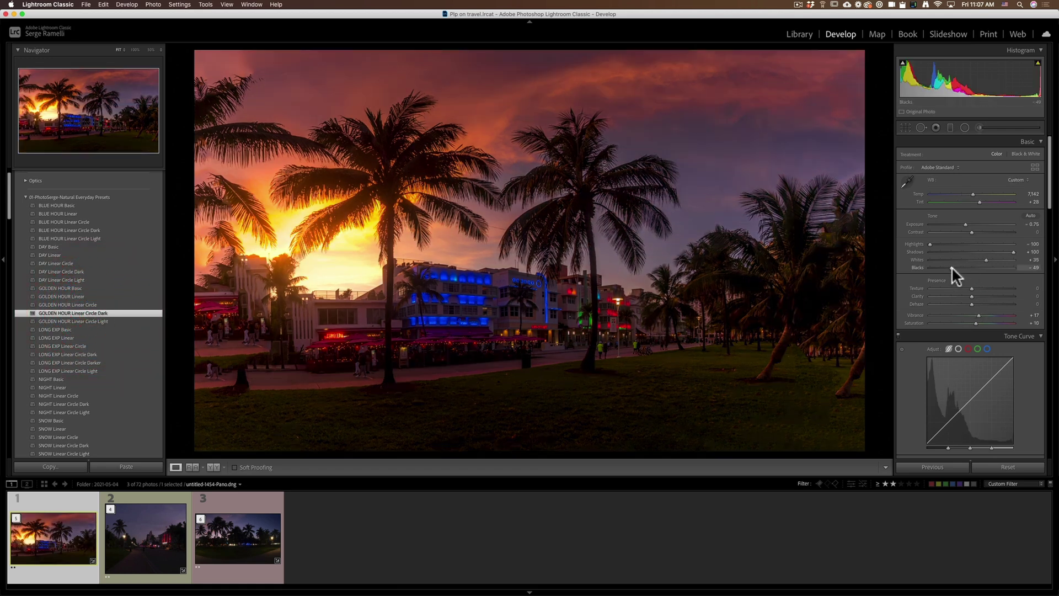
Set Blacks to −19, Contrast to +34 and white balance temperature to 6,582
left_click_drag(951, 267, 957, 267)
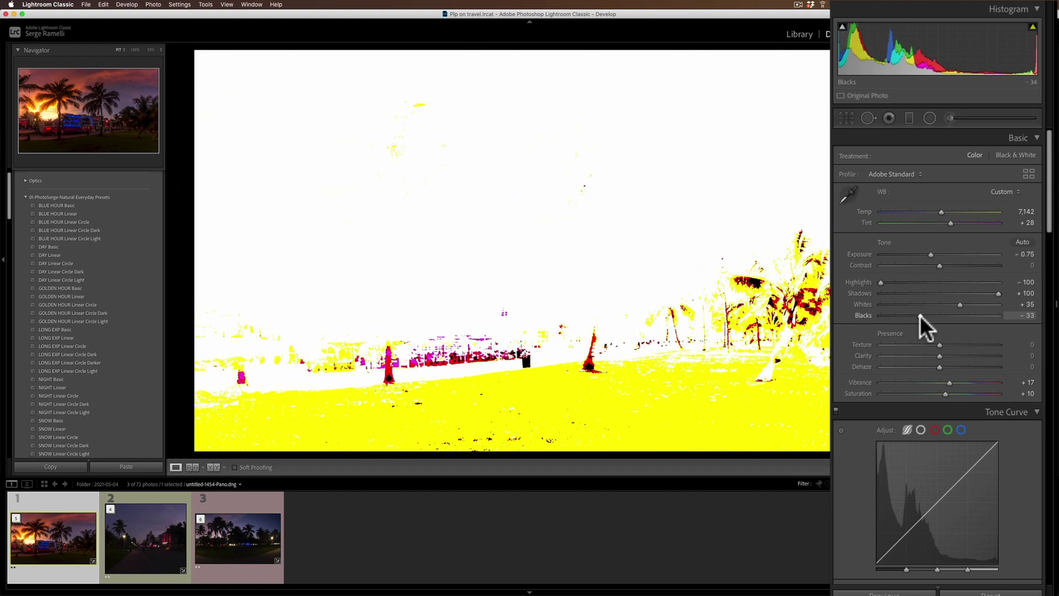
mouse_move(920, 315)
left_mouse_down()
mouse_move(958, 302)
mouse_move(929, 309)
left_mouse_up()
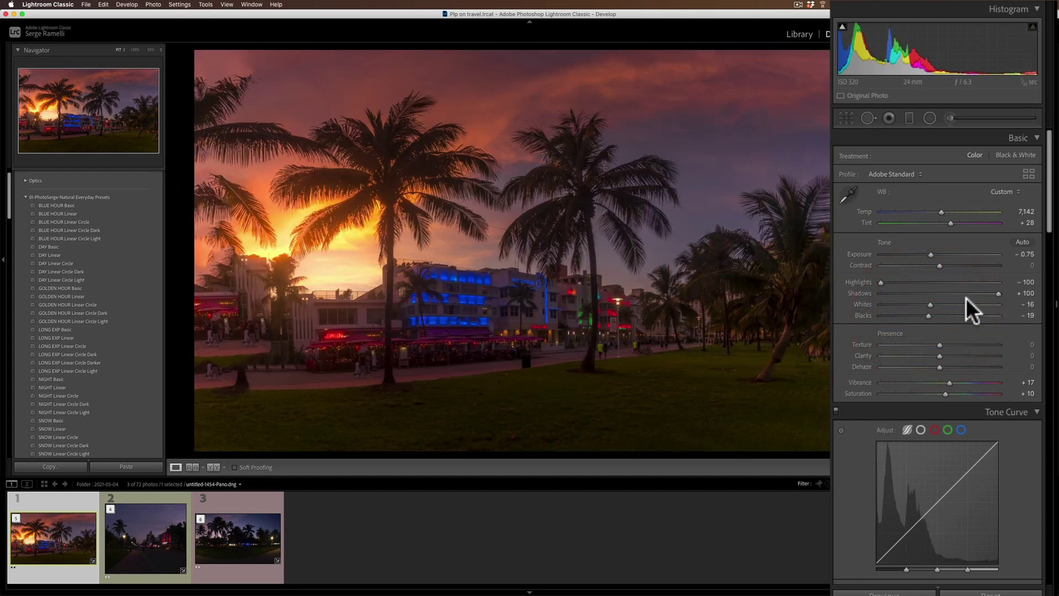
left_click(960, 266)
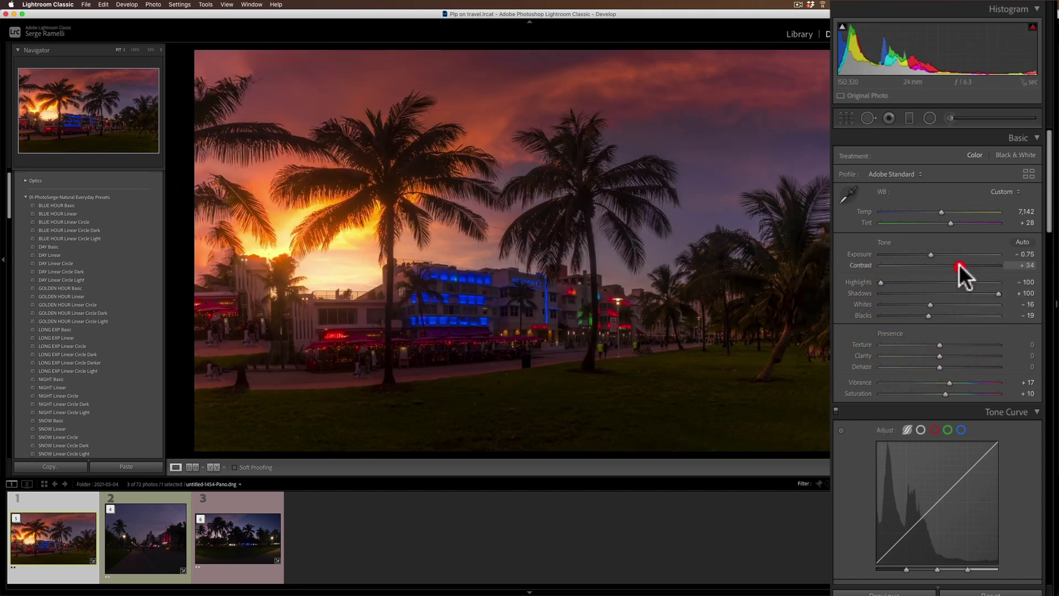
left_click(932, 212)
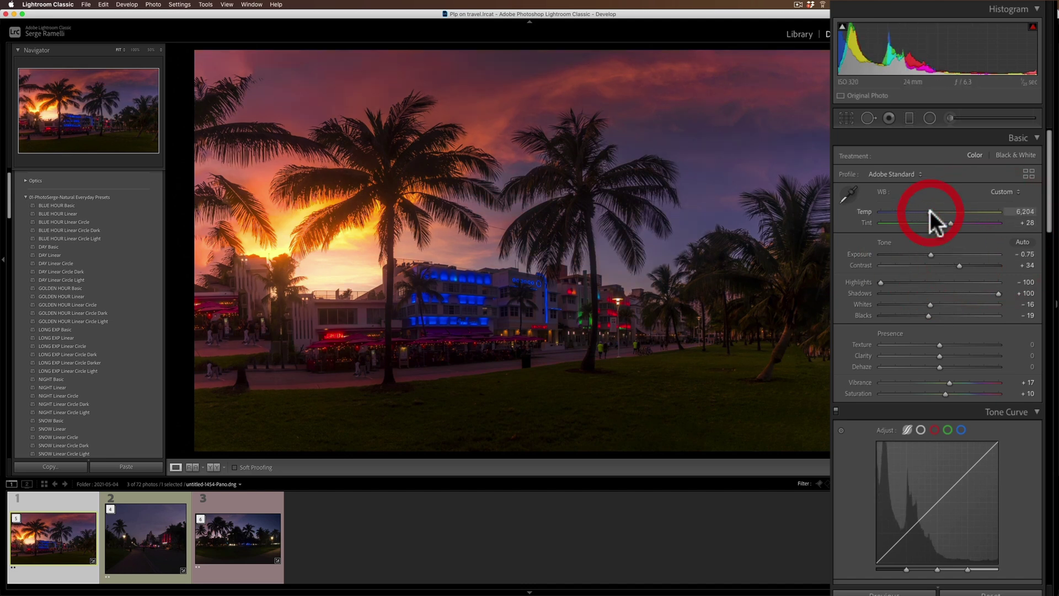
Inspect the neon building and palms at 100%, set exposure to −0.70, and rate it 3 stars
left_click(448, 299)
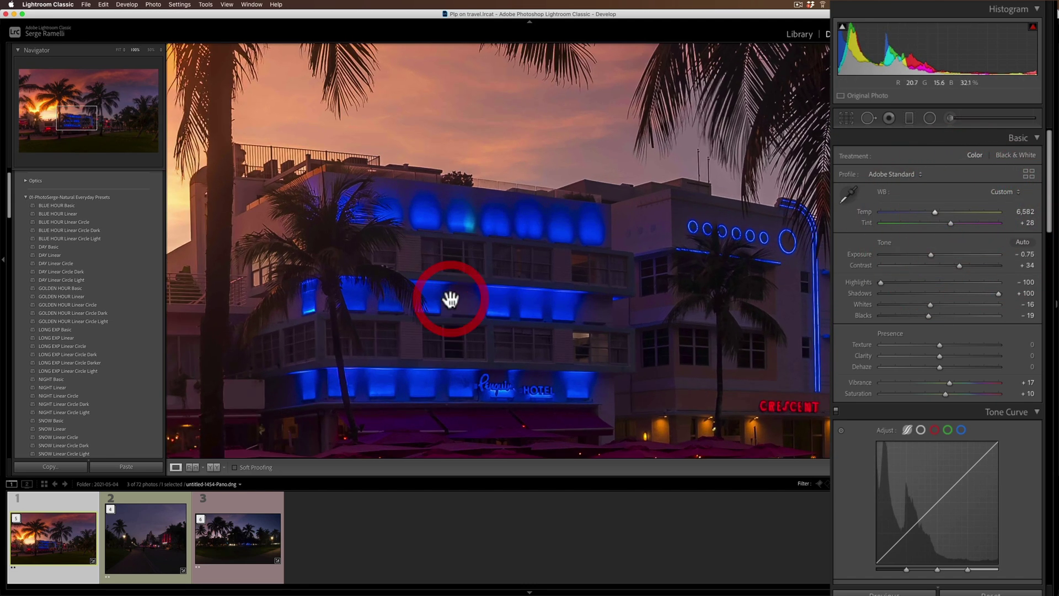
left_click_drag(792, 267, 558, 243)
left_click_drag(721, 291, 538, 253)
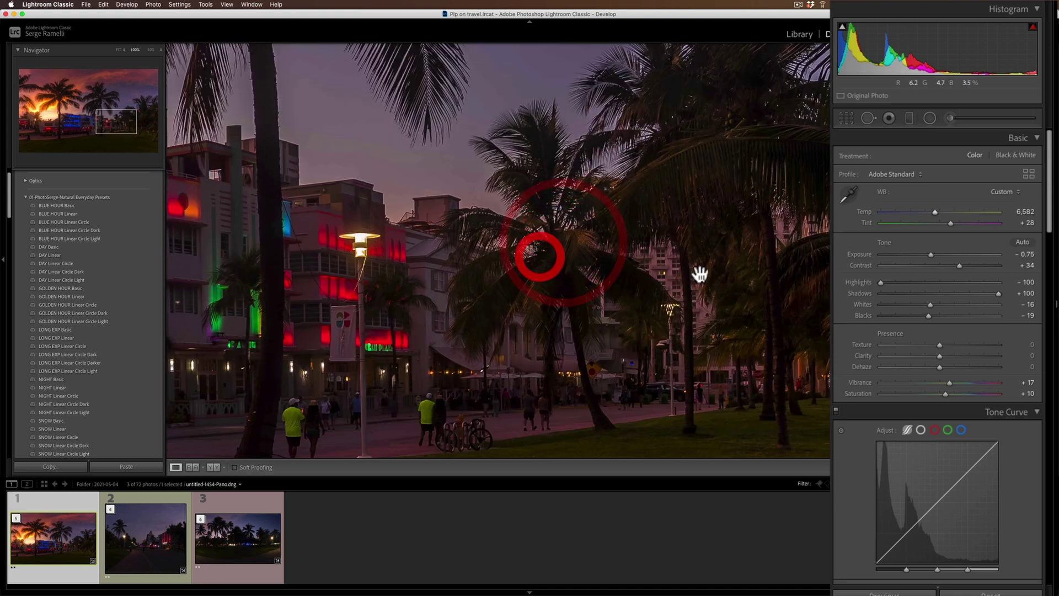
left_click_drag(692, 260, 780, 259)
left_click(517, 231)
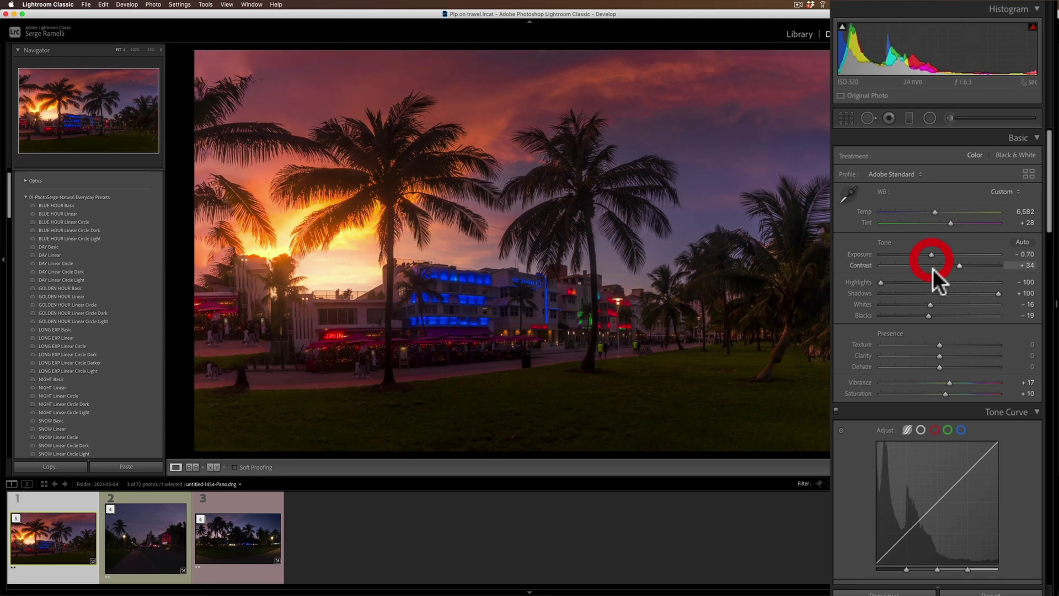
left_click_drag(929, 253, 932, 269)
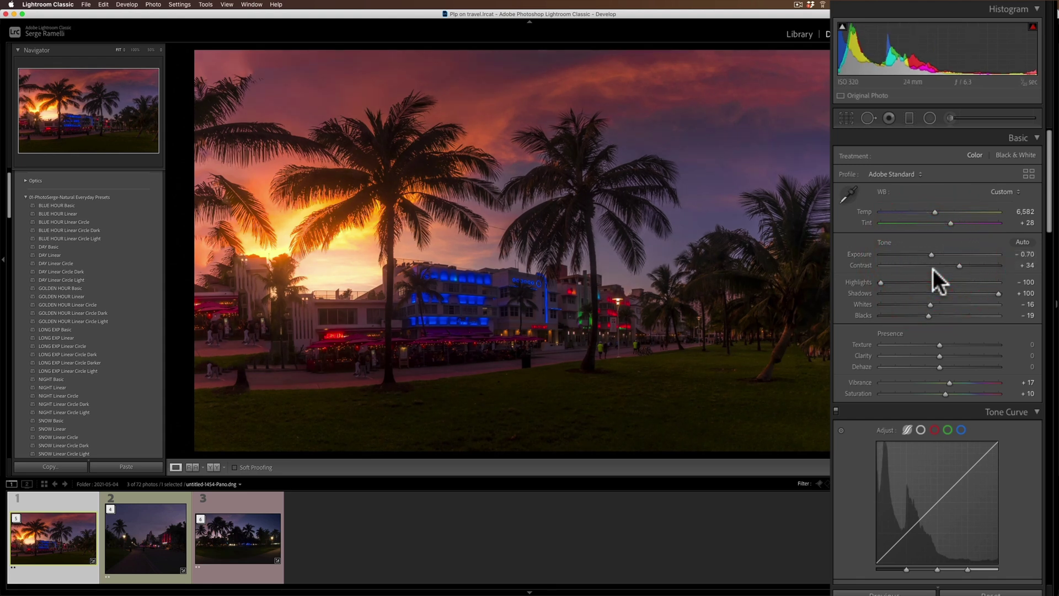
left_click(43, 498)
key("3")
Crop the sunset panorama to 16 x 9, trimming the left side and recentring the palms
left_click(221, 250)
left_click(223, 271)
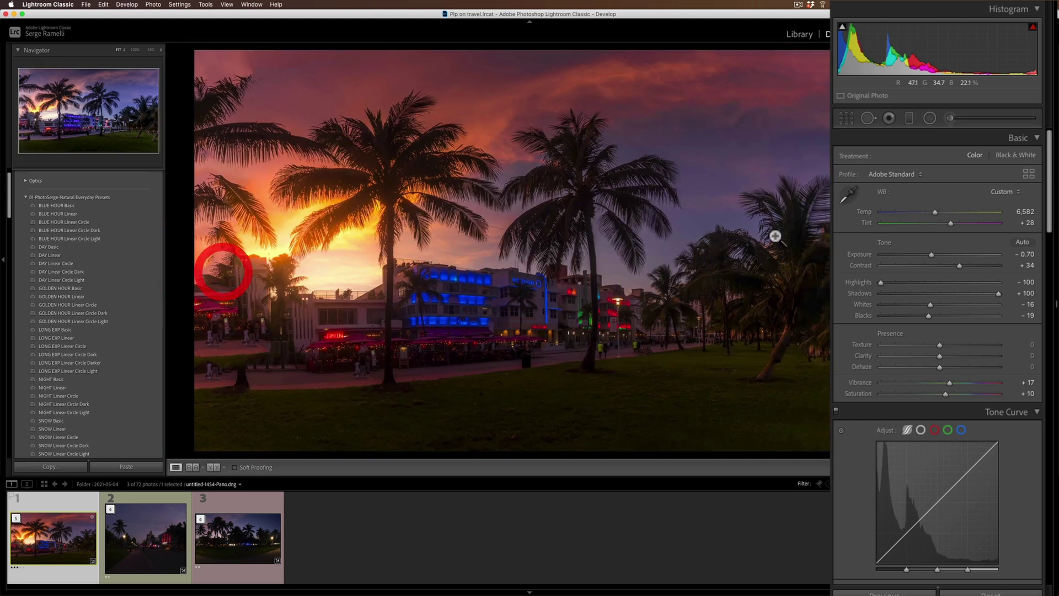
left_click(846, 117)
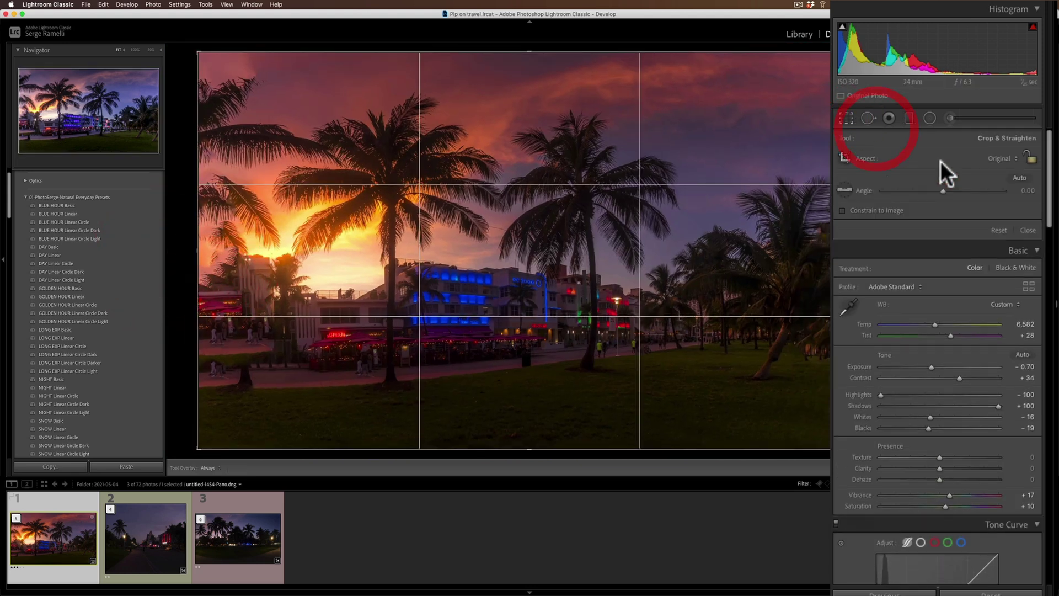
left_click(1004, 159)
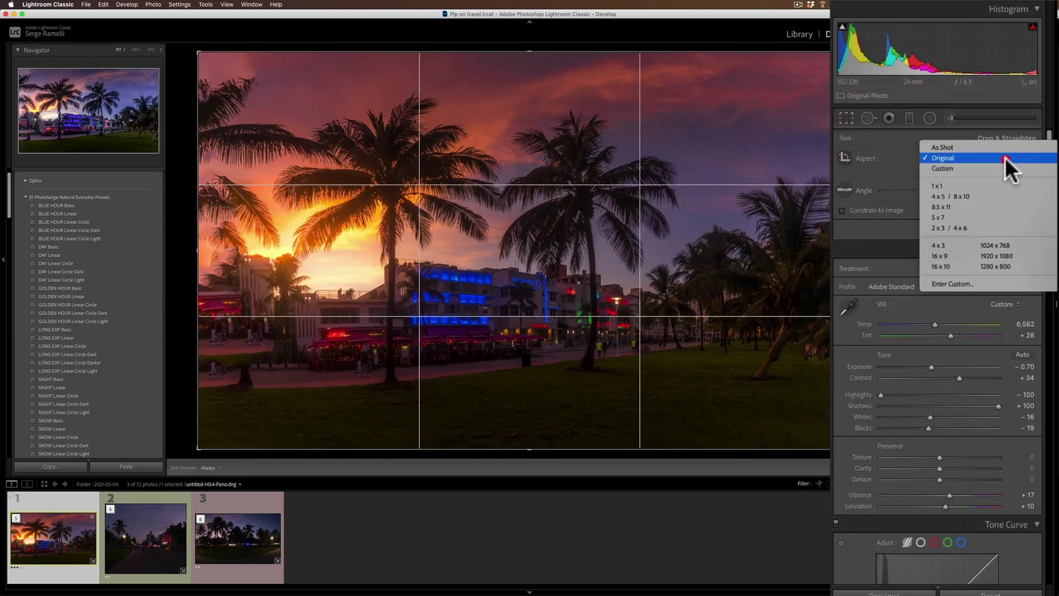
left_click(996, 256)
left_click_drag(197, 249, 229, 246)
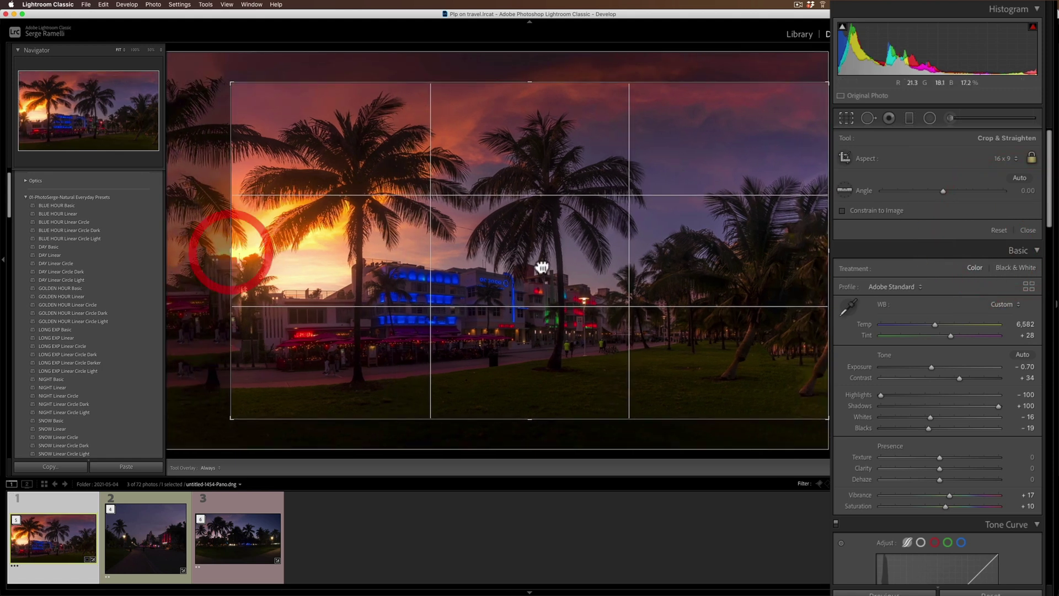
mouse_move(540, 271)
left_mouse_down()
mouse_move(523, 265)
mouse_move(530, 272)
left_mouse_up()
double_click(530, 272)
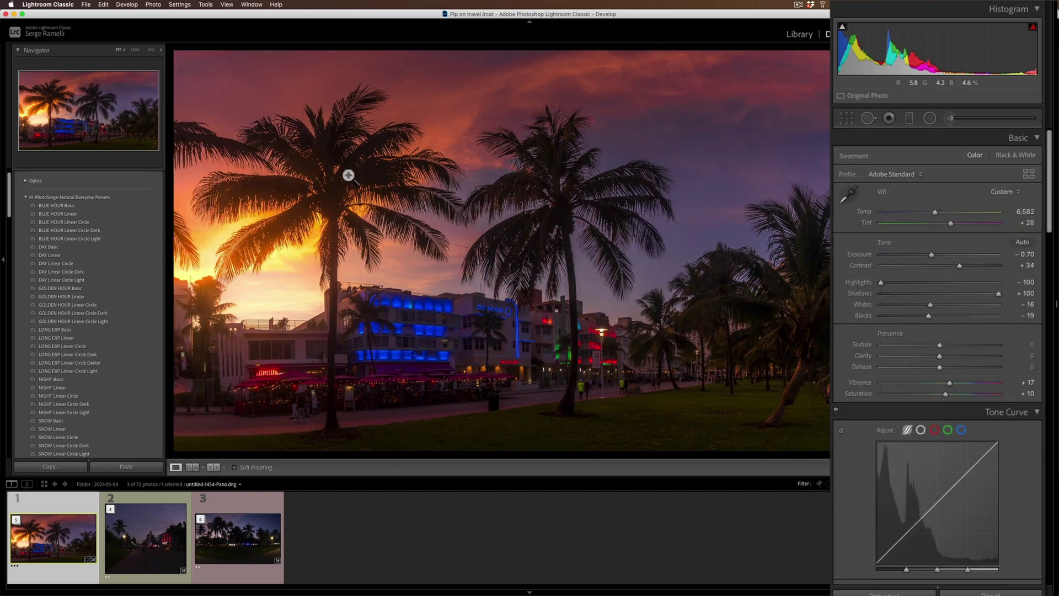
Apply the BLUE HOUR Linear Circle preset to the night street panorama
left_click(147, 542)
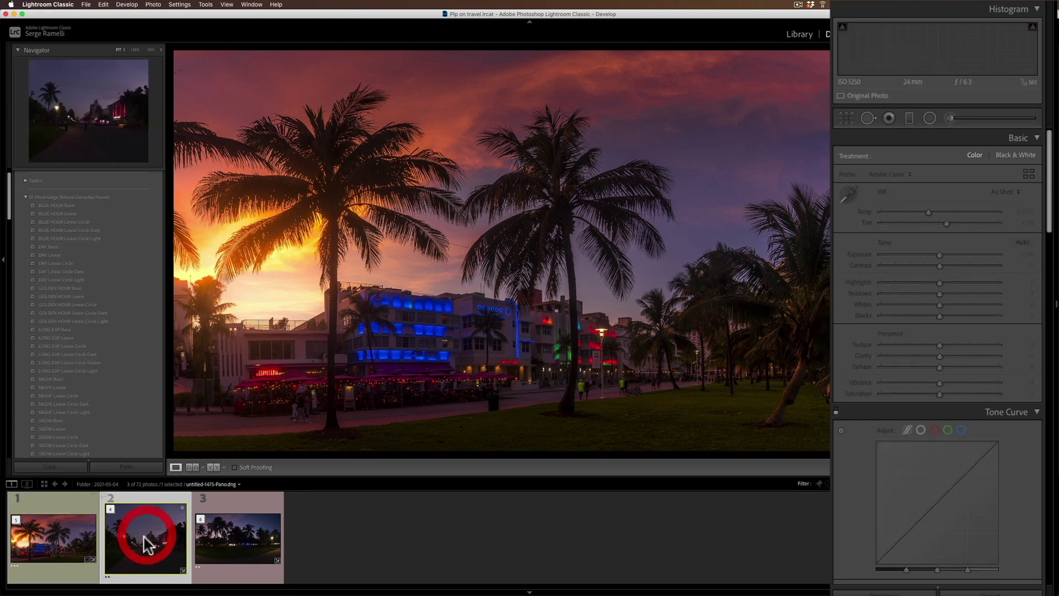
left_click(55, 222)
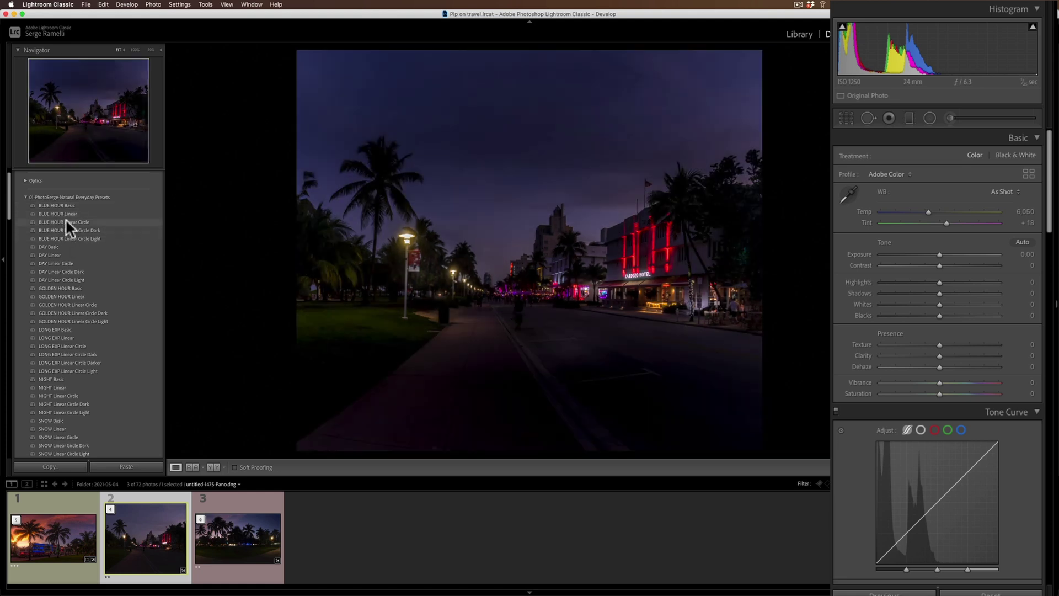
left_click(66, 221)
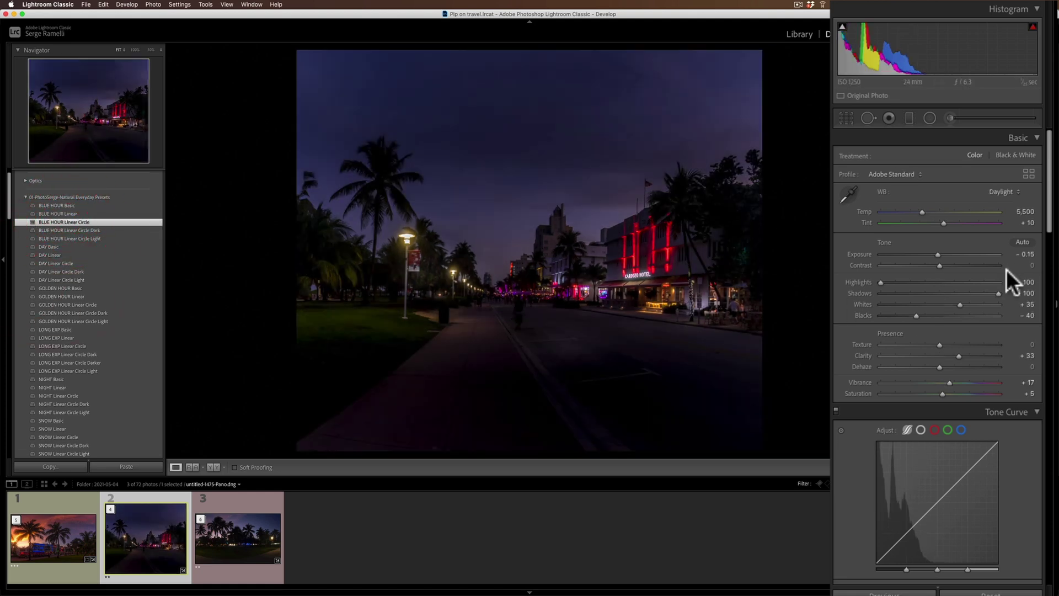
Set Blacks to −16, Contrast to +22 and Exposure to +0.25 on the street panorama
left_click_drag(915, 313, 964, 303)
left_click(952, 266)
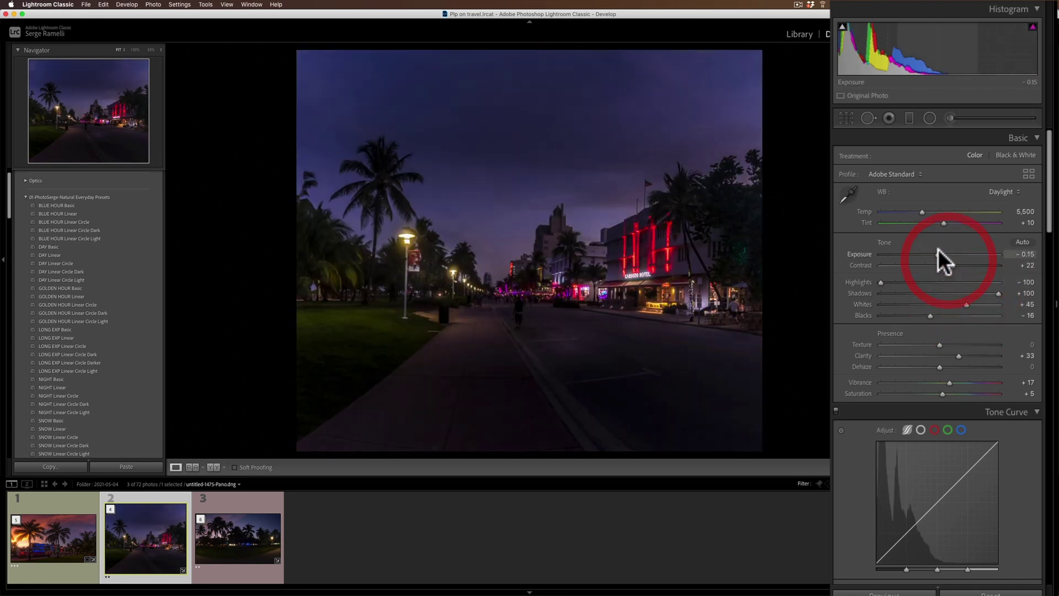
left_click_drag(937, 251, 943, 254)
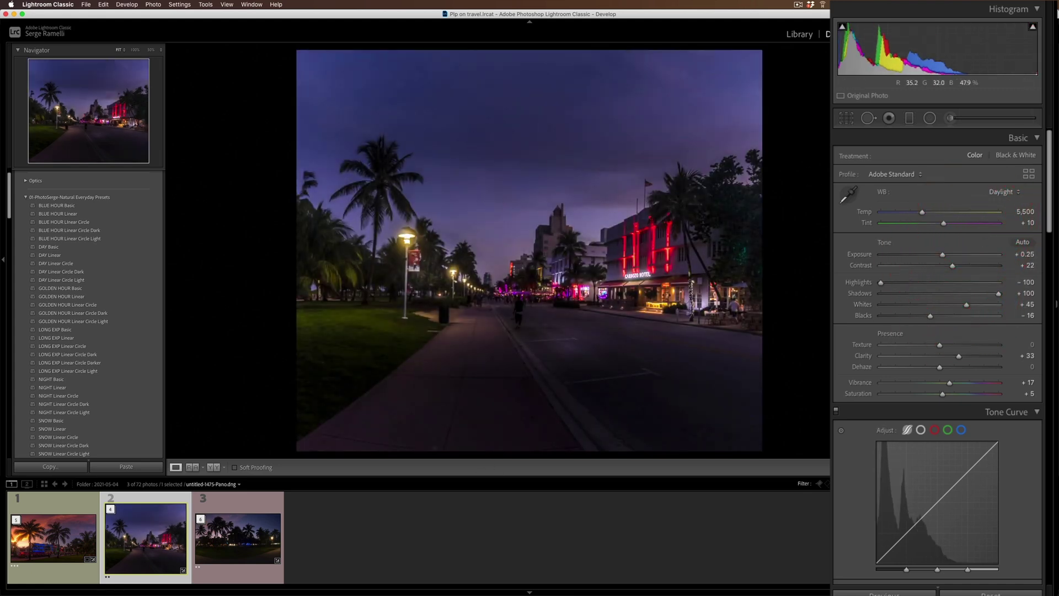
left_click(846, 117)
Crop the street panorama to 16 x 9, check the lamp post at 100%, and clear its rating
left_click(991, 157)
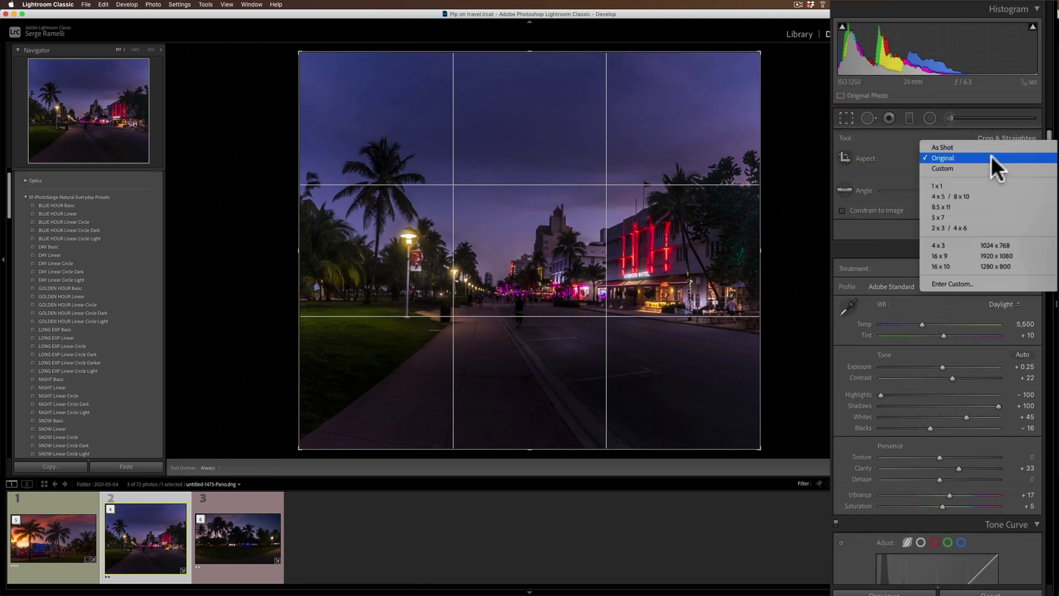
left_click(977, 255)
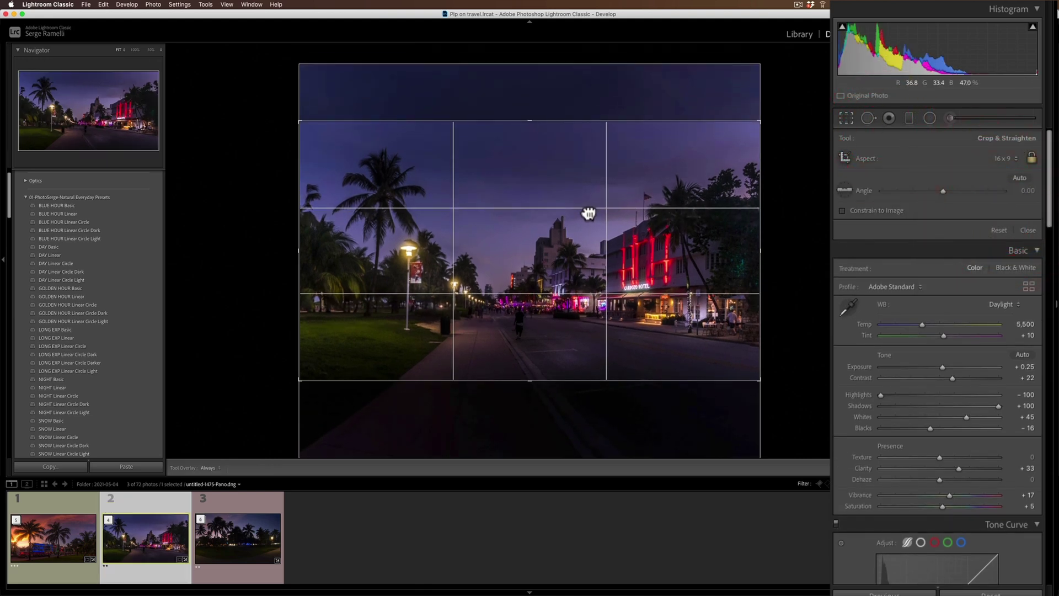
double_click(589, 210)
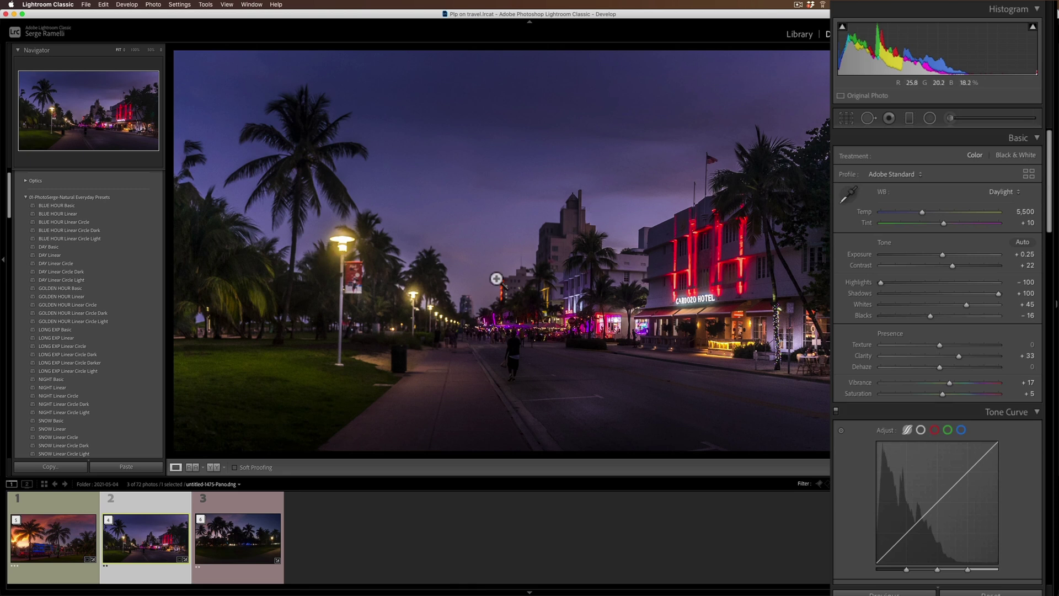
left_click(320, 265)
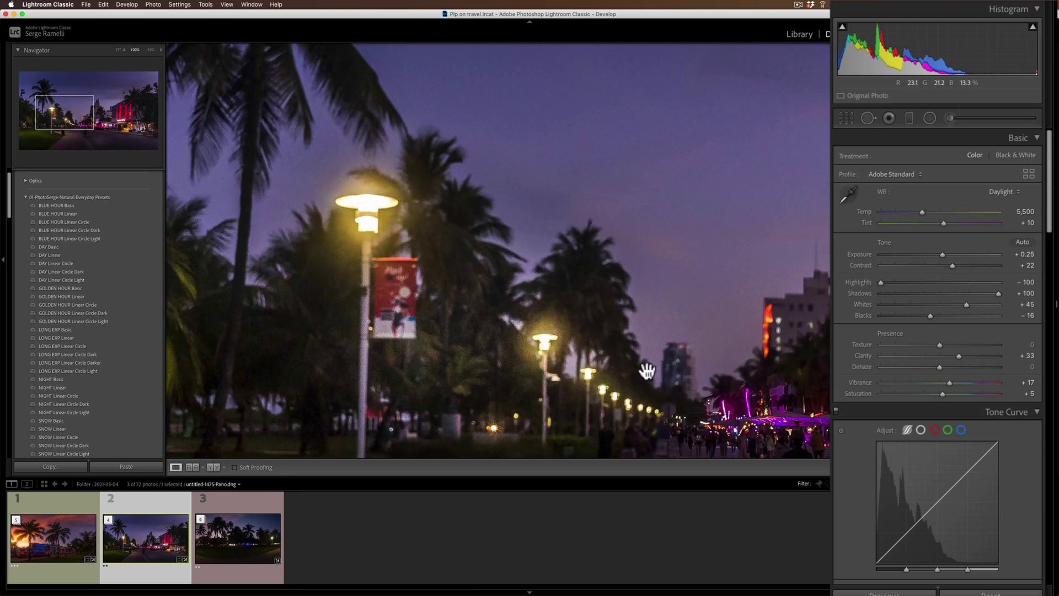
left_click(355, 337)
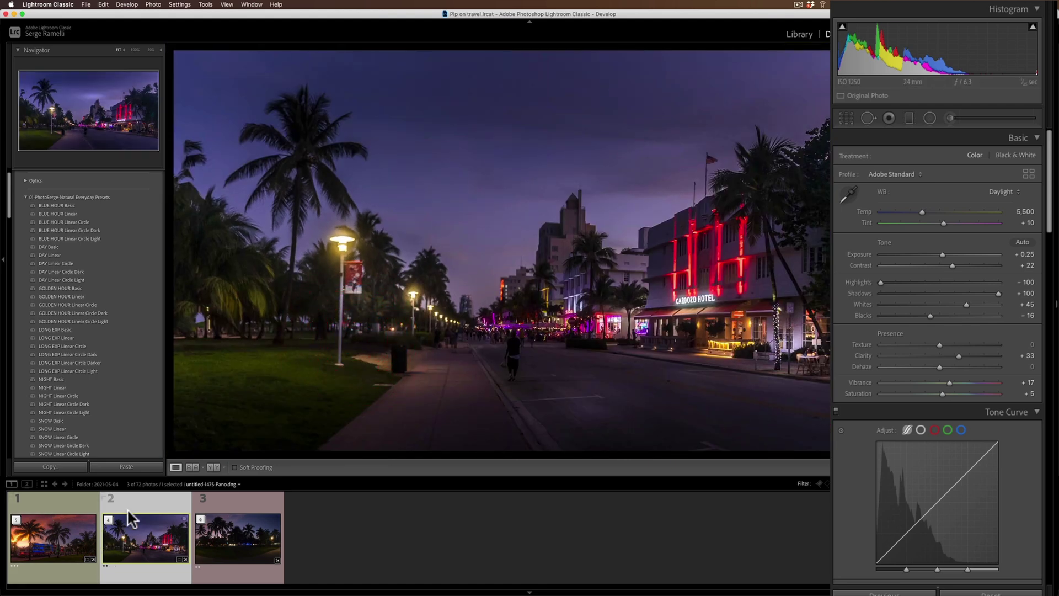
key("0")
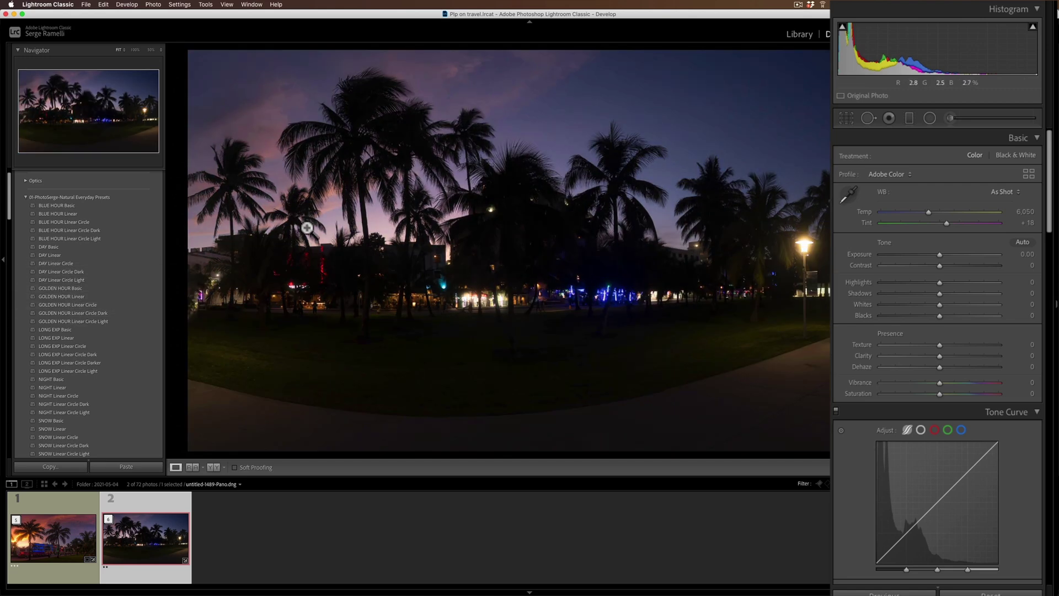
Apply the SUNSET Linear Circle Light preset to the palm-tree night panorama
scroll(82, 386, "down", 3)
scroll(83, 419, "down", 2)
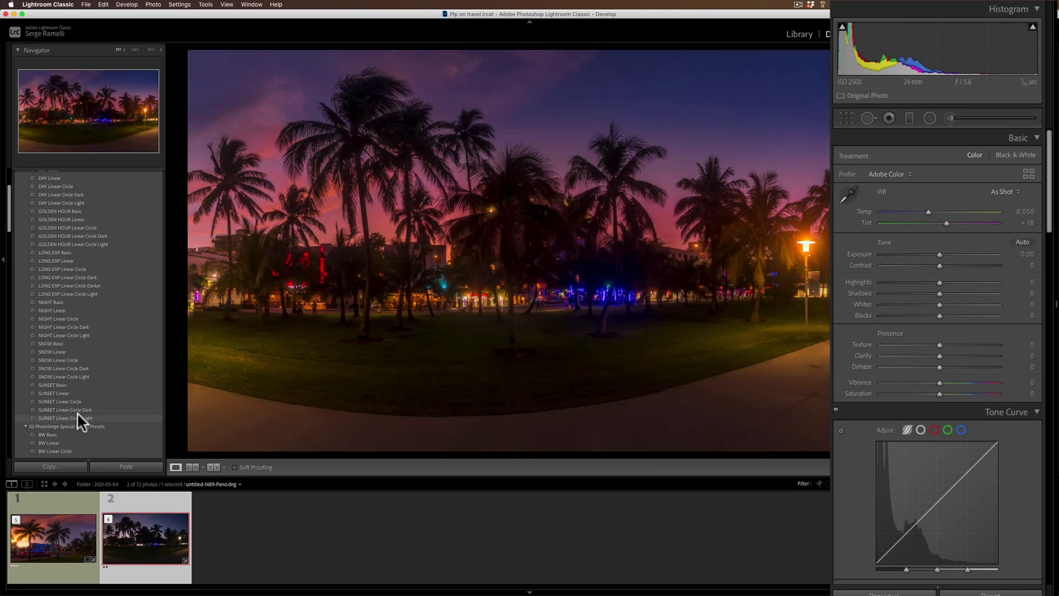
left_click(77, 415)
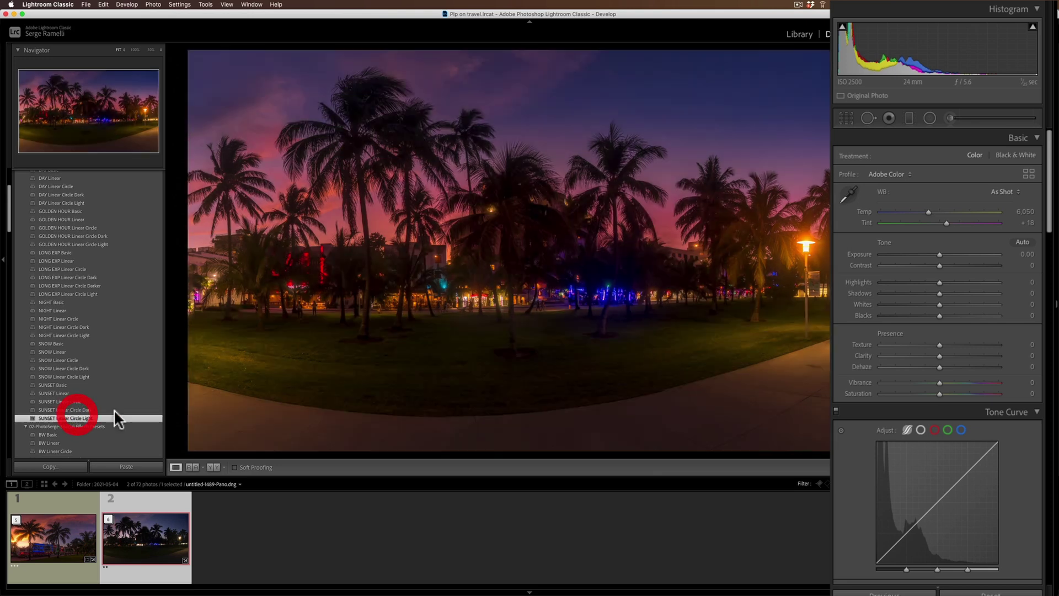
Crop the palm-tree night panorama to a 16 x 9 aspect ratio
left_click(845, 118)
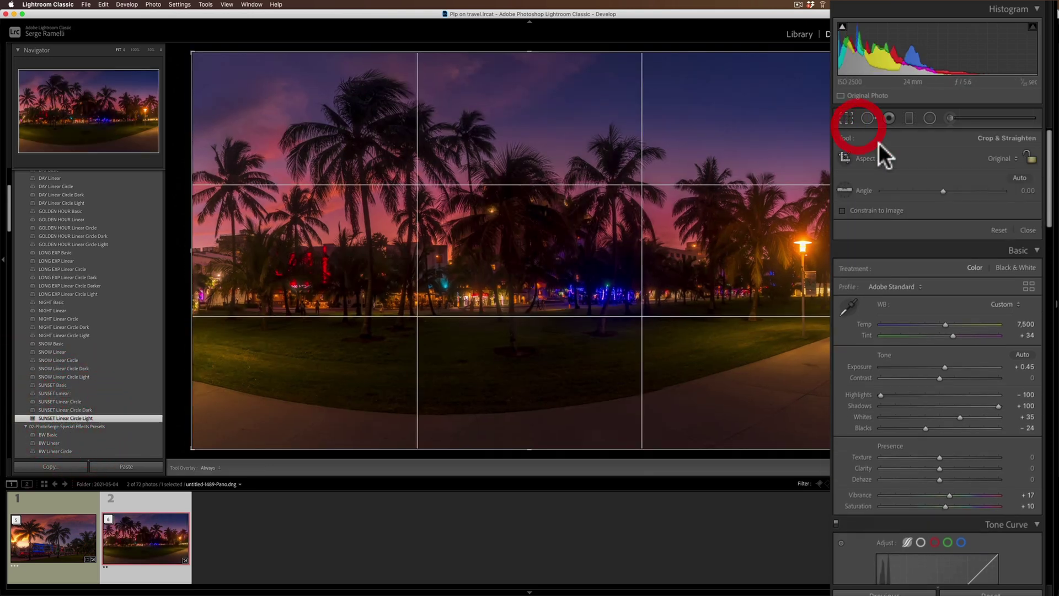
left_click(1013, 158)
left_click(995, 256)
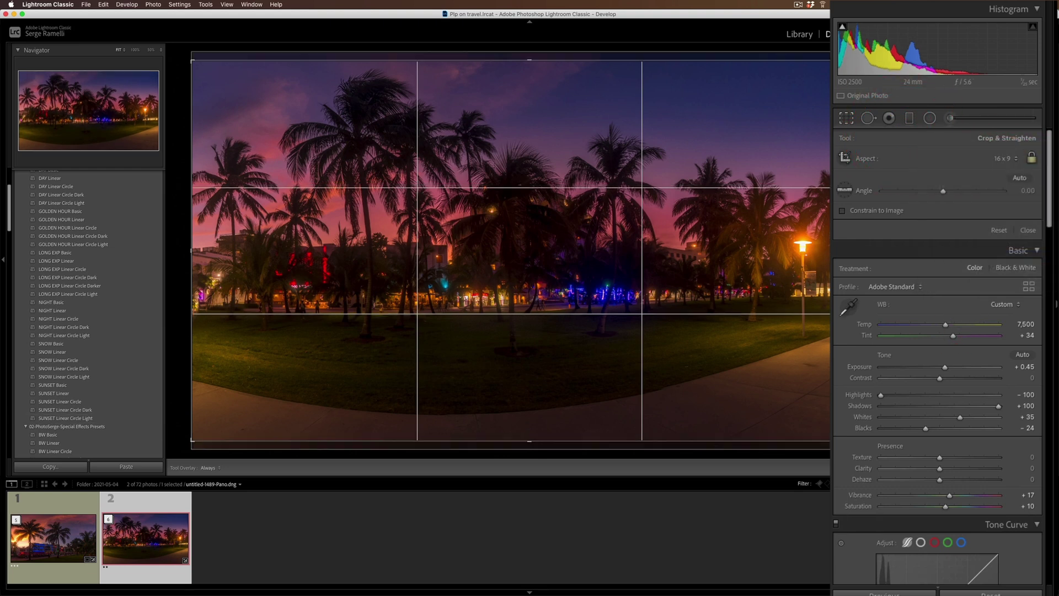
left_click(831, 399)
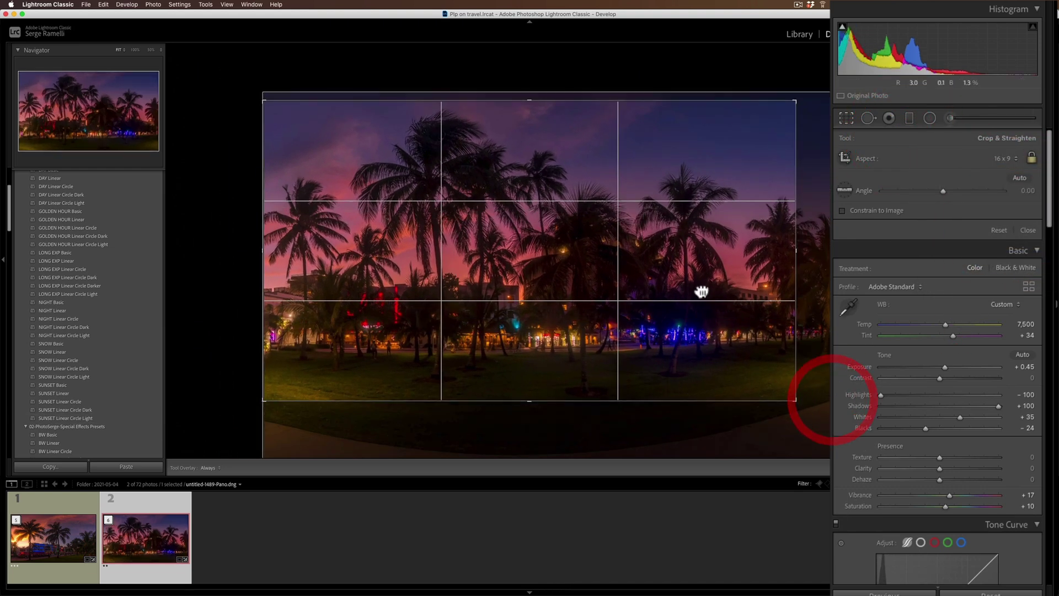
double_click(699, 291)
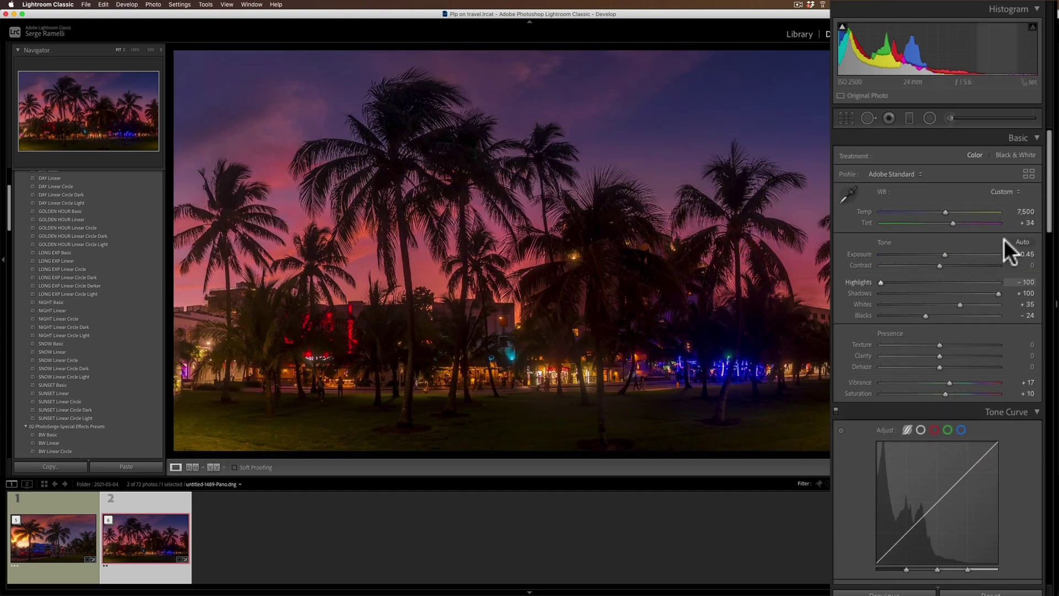
Raise exposure from +0.45 to +0.70 and check the detail at 1:1
left_click_drag(944, 253, 946, 252)
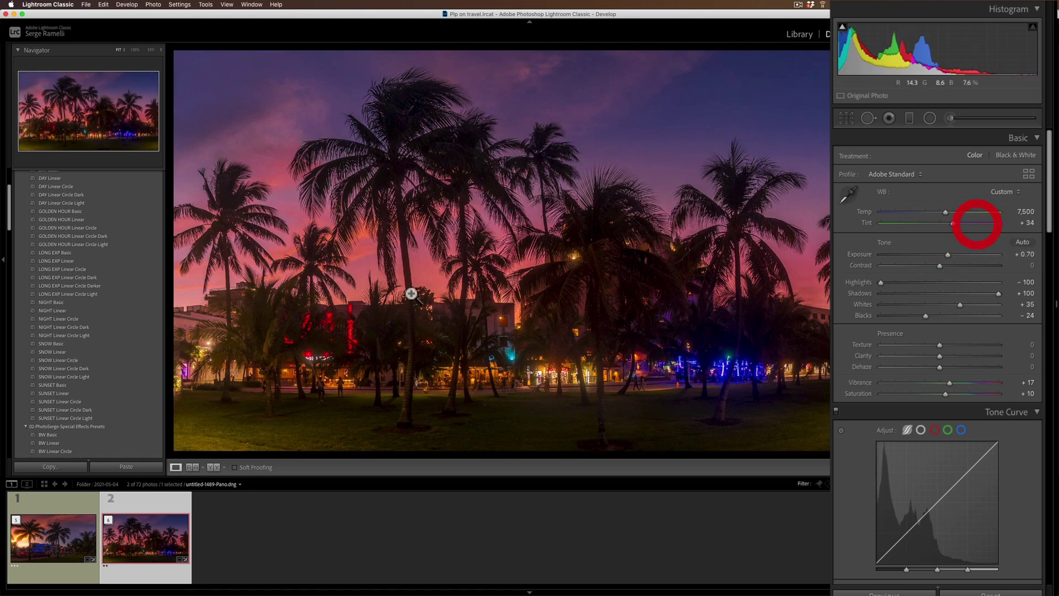
left_click(218, 351)
left_click(217, 350)
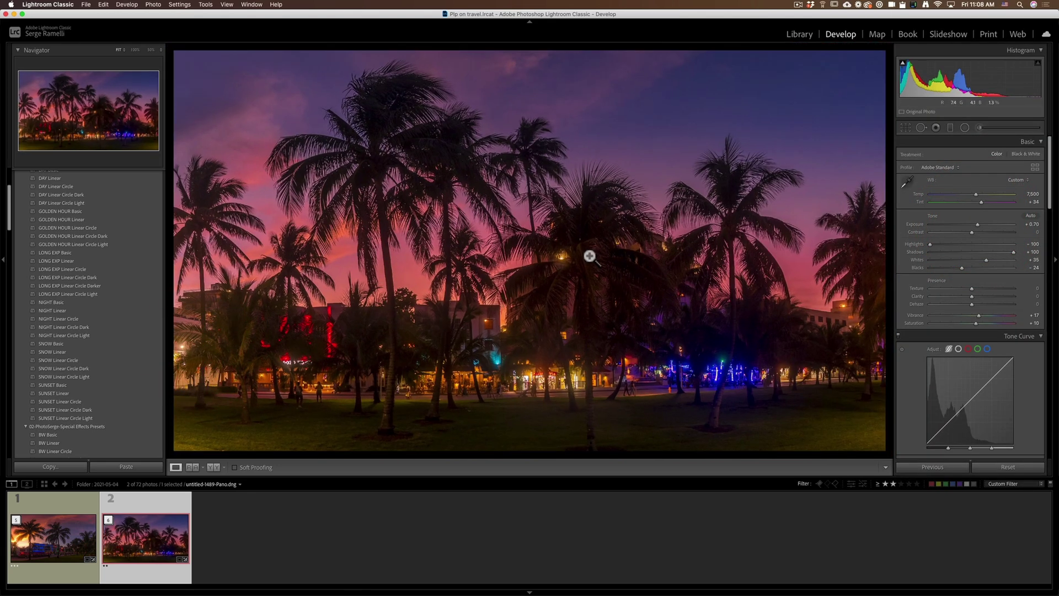
Rate the night panorama 3 stars and filter the filmstrip to One Star and Higher
key("3")
left_click(885, 484)
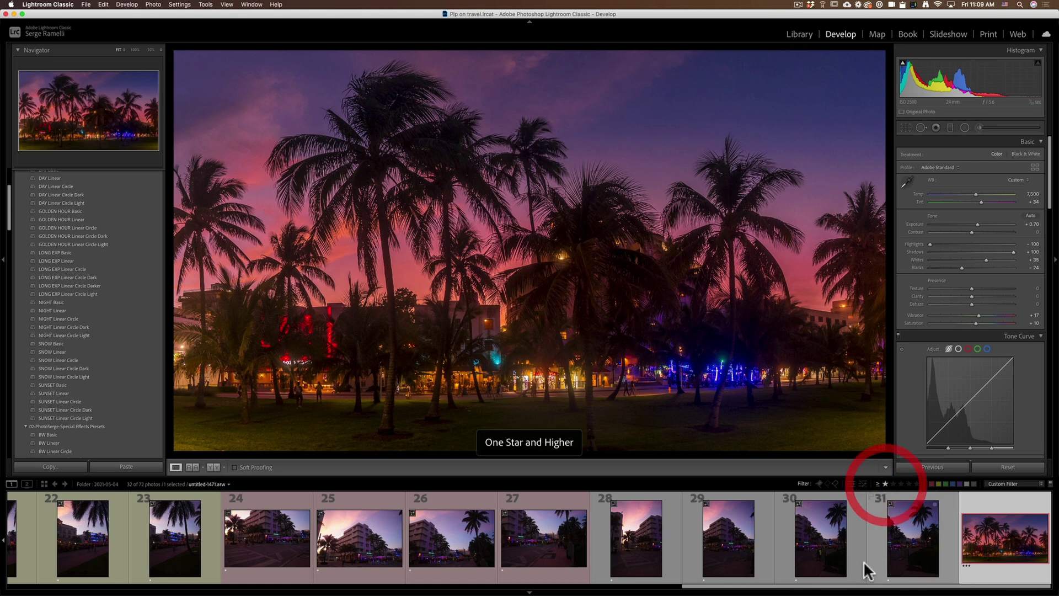
left_click_drag(714, 589, 130, 588)
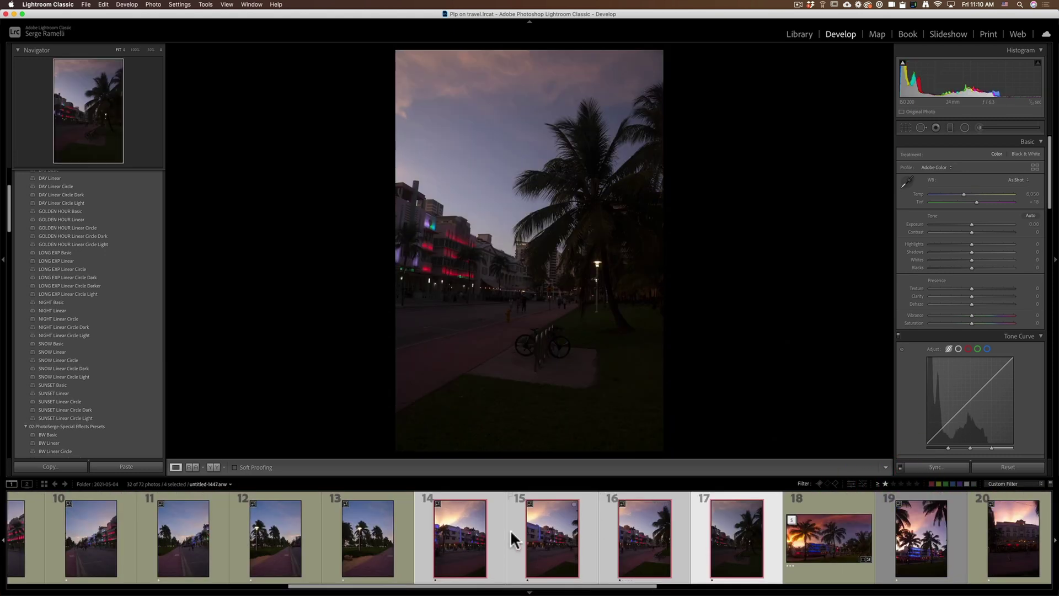
Photo Merge the four selected sunset shots as a Perspective panorama with Boundary Warp 34 and Fill Edges
right_click(464, 534)
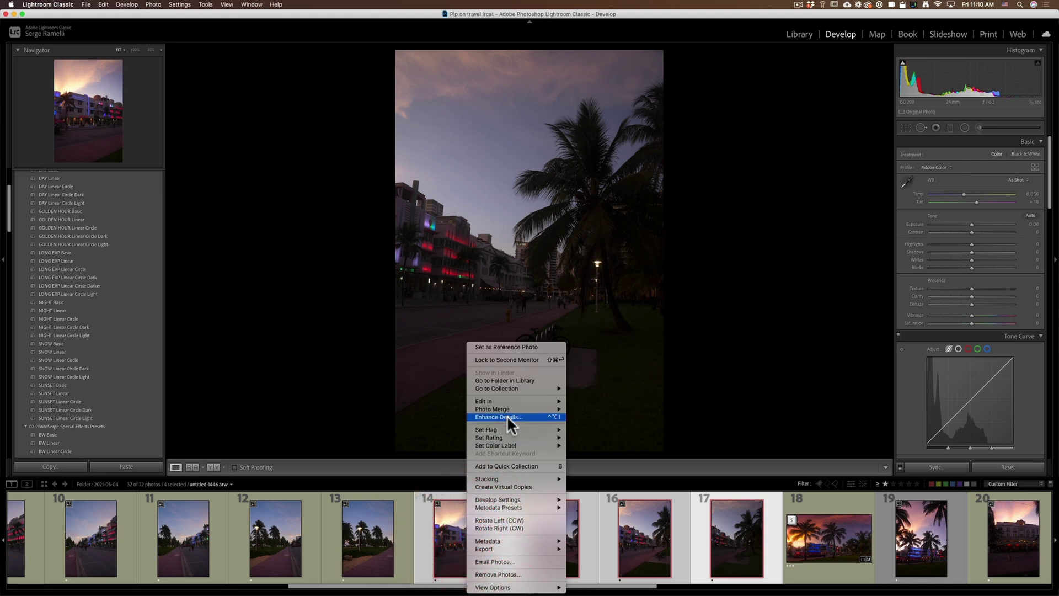
mouse_move(513, 409)
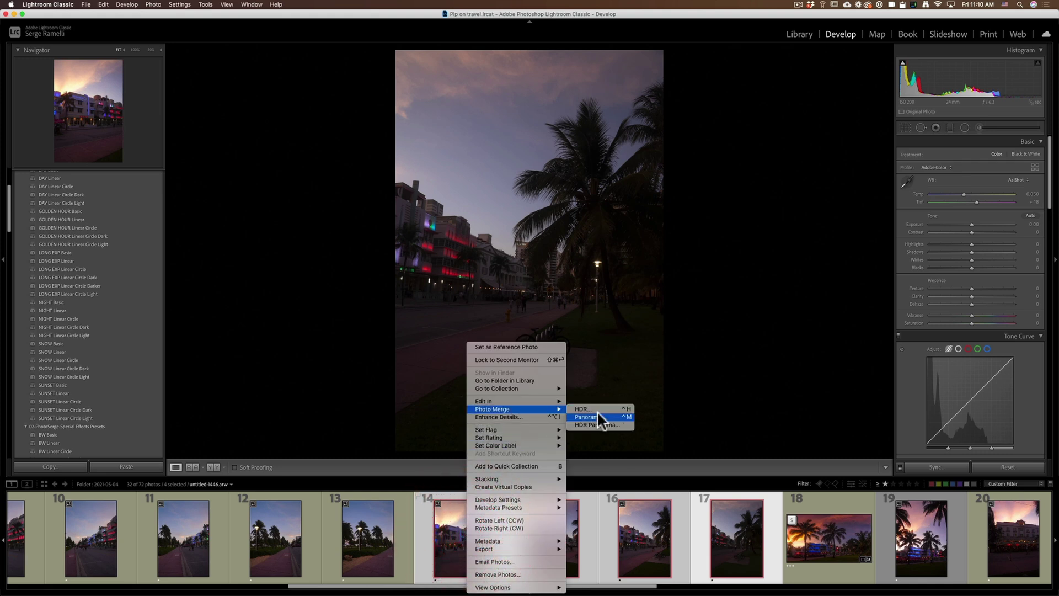
left_click(598, 417)
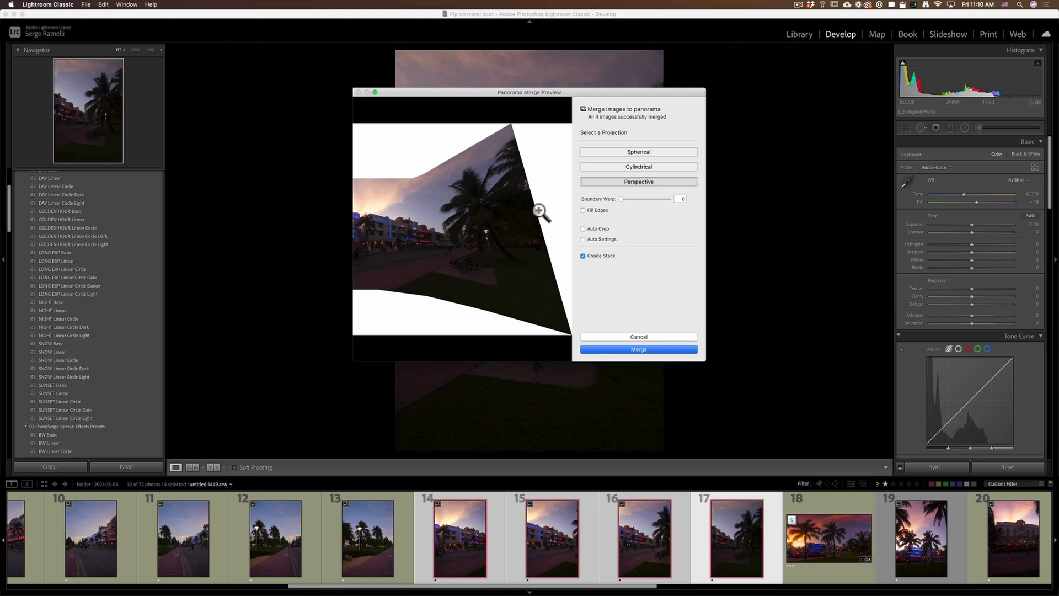
left_click(634, 166)
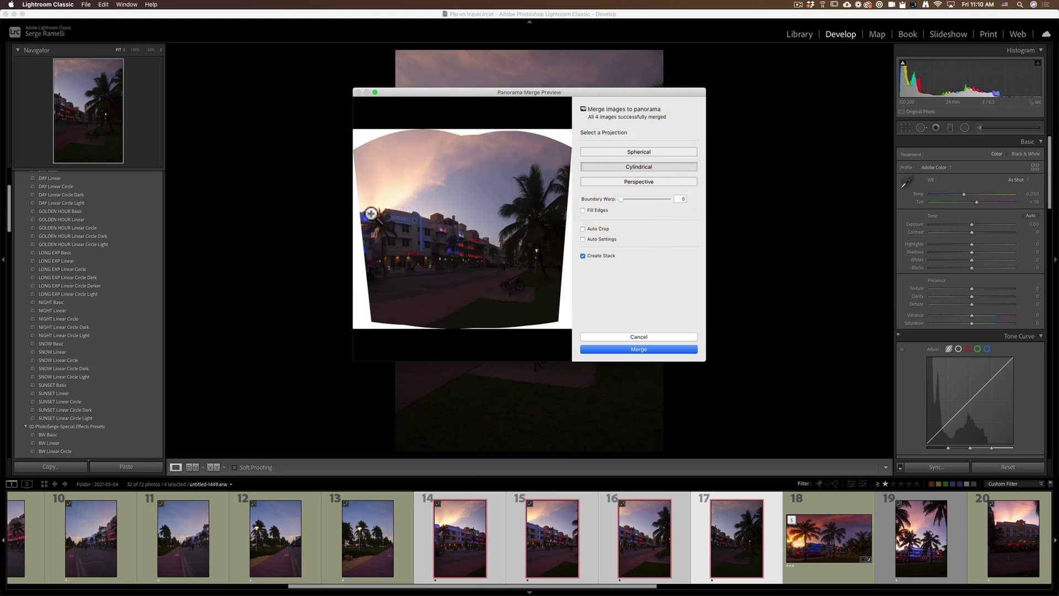
left_click(637, 181)
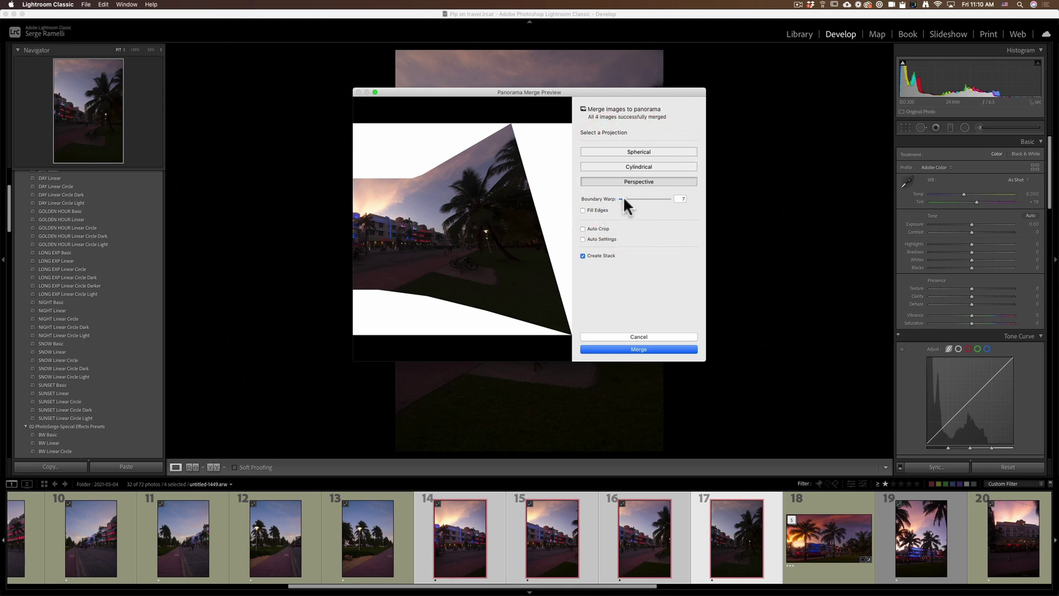
left_click_drag(643, 198, 633, 199)
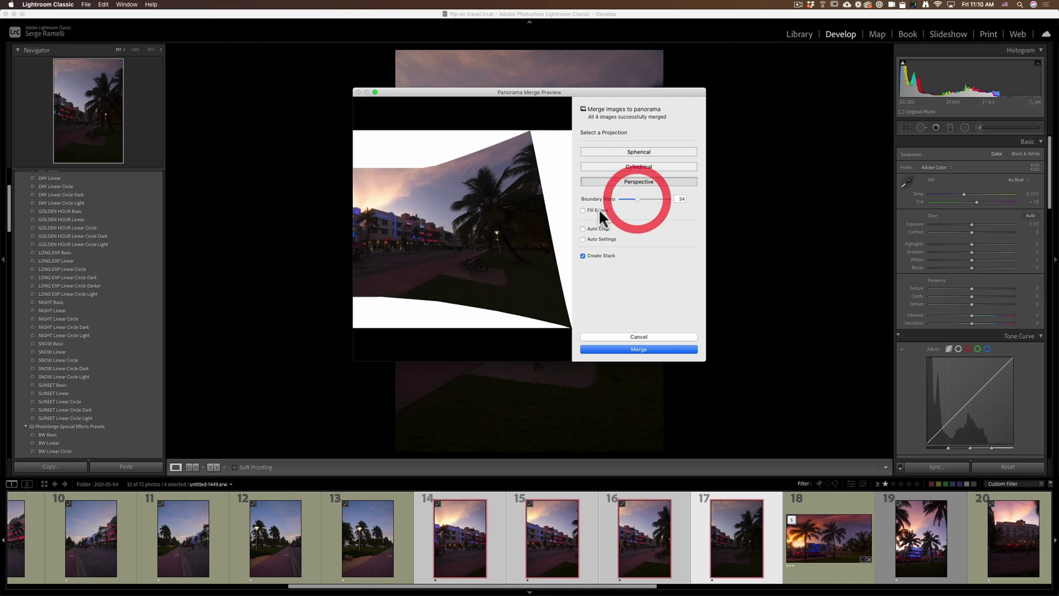
left_click(598, 209)
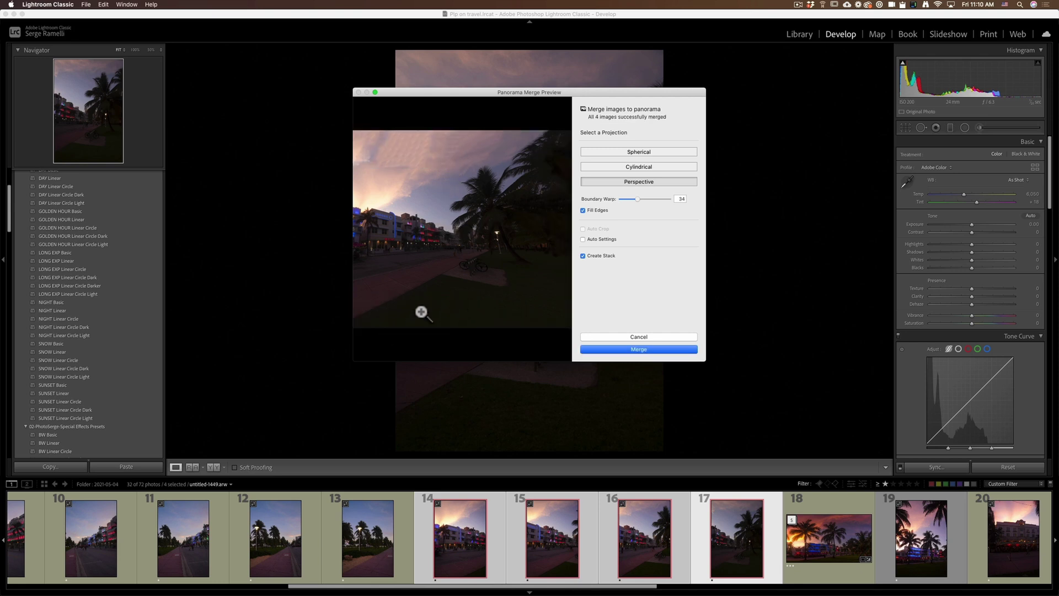
left_click(630, 349)
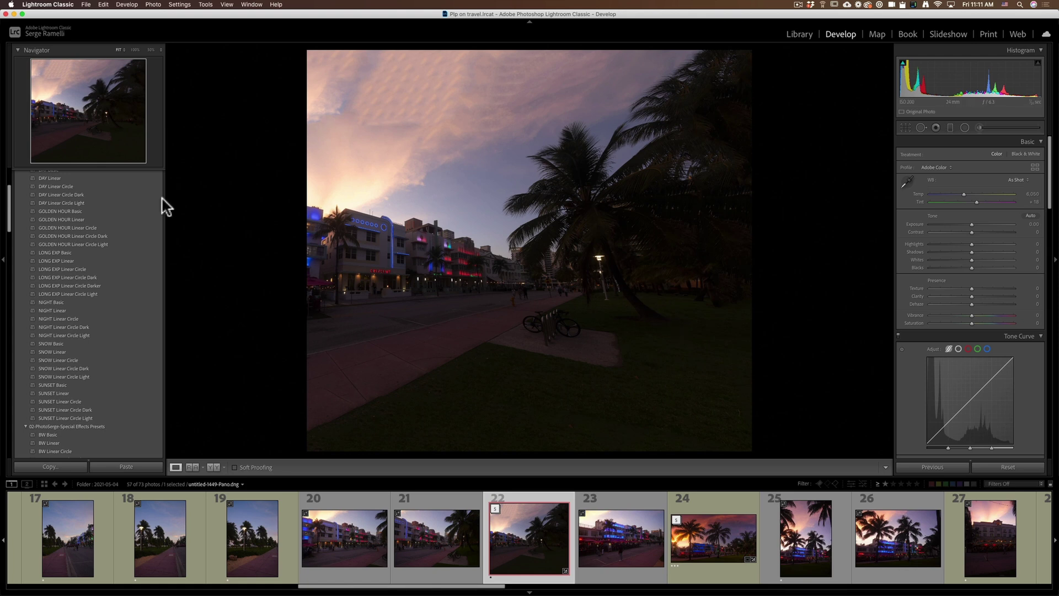
Apply the GOLDEN HOUR Linear Circle preset and crop the panorama to a centred 16 x 9 frame
left_click(51, 227)
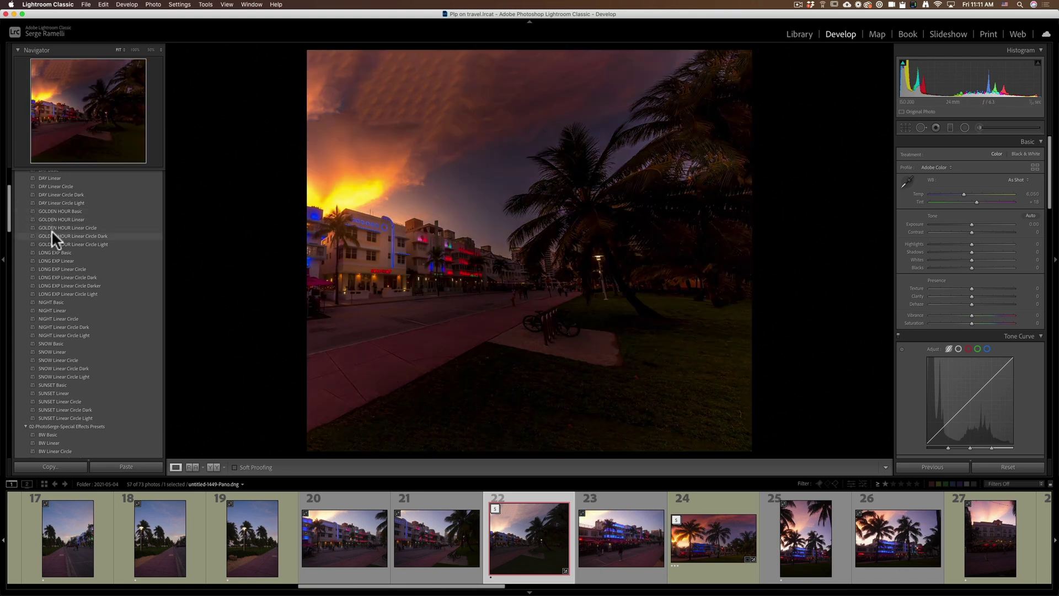
left_click(54, 226)
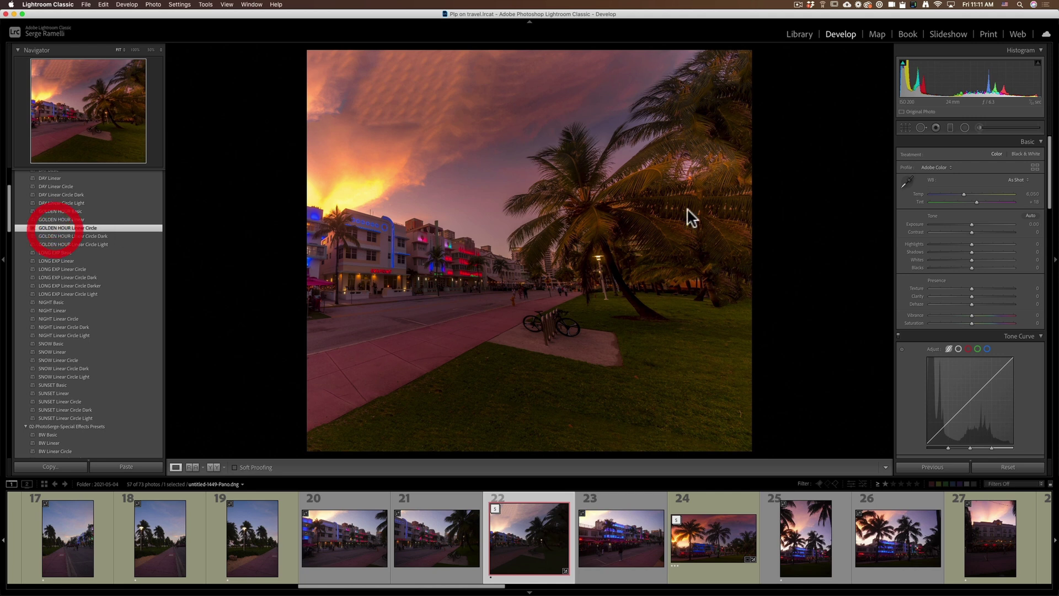
left_click(905, 126)
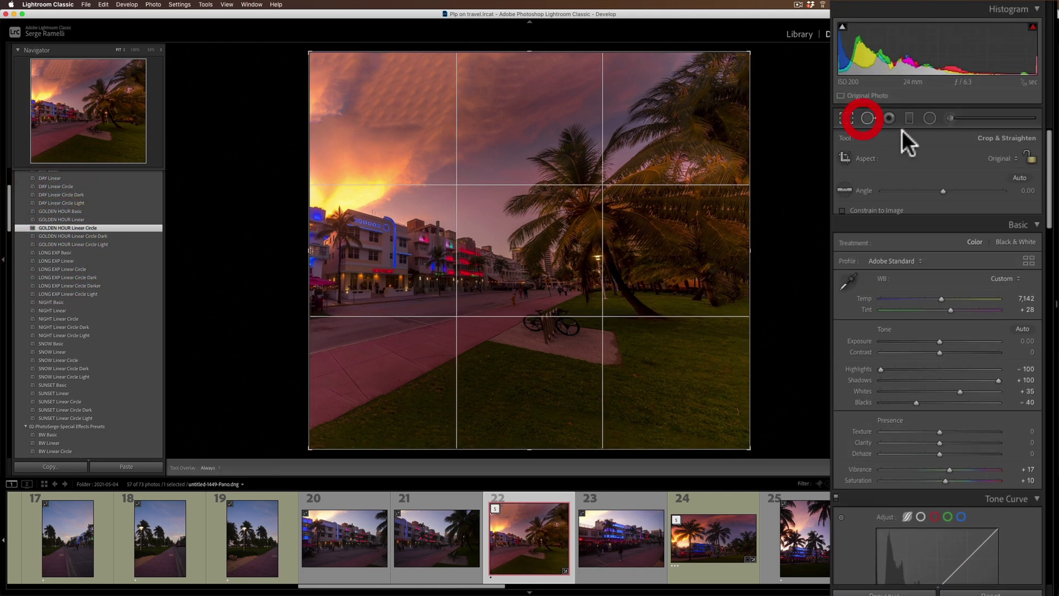
left_click(1007, 161)
left_click(997, 255)
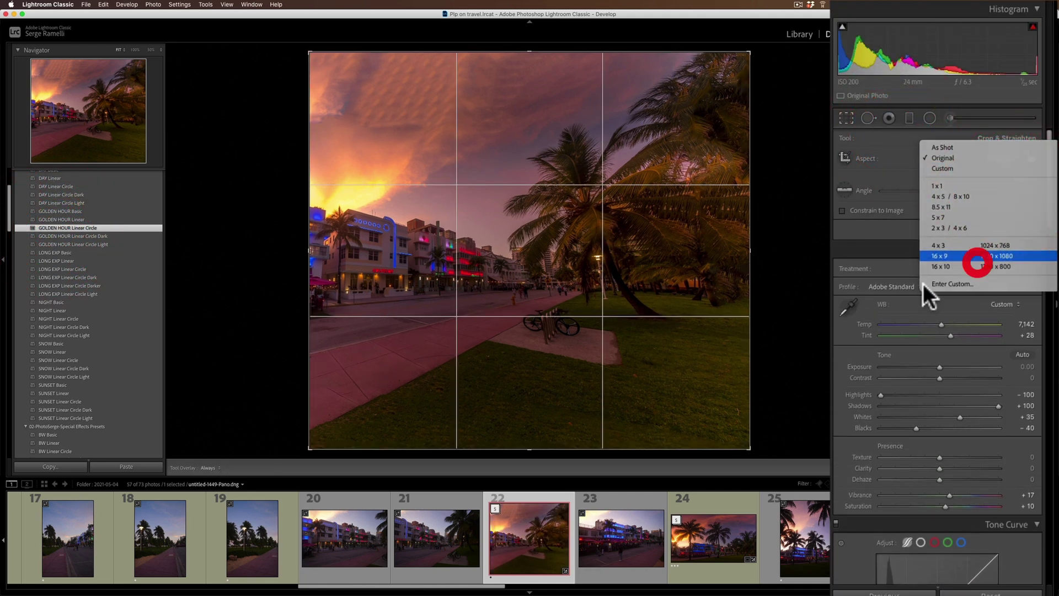
left_click_drag(746, 250, 691, 256)
left_click_drag(545, 239, 505, 240)
double_click(536, 232)
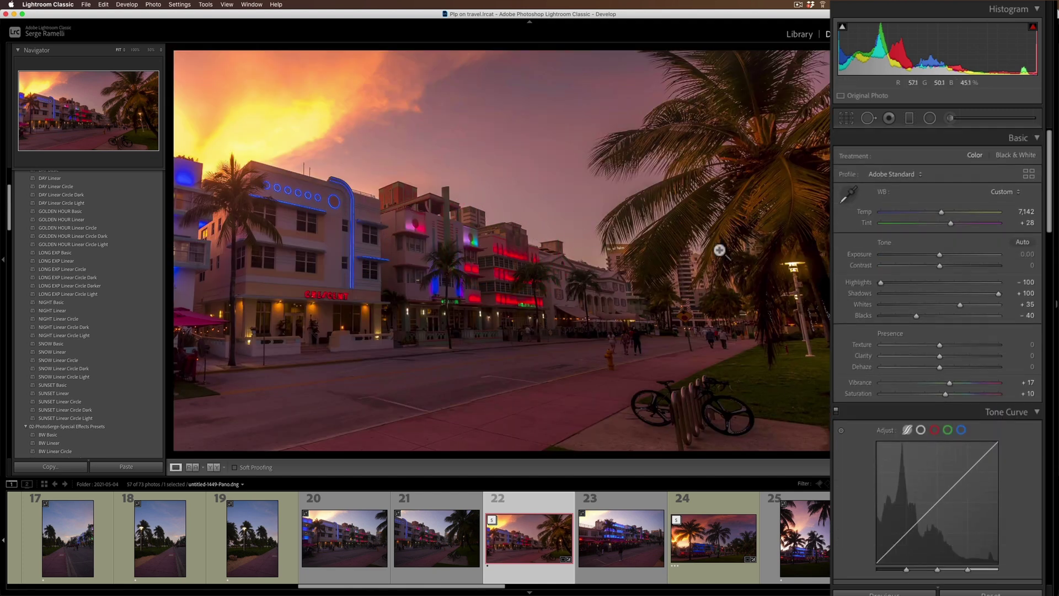
Apply Upright Auto and set Transform Vertical to +10 so the buildings stand upright
scroll(975, 293, "down", 15)
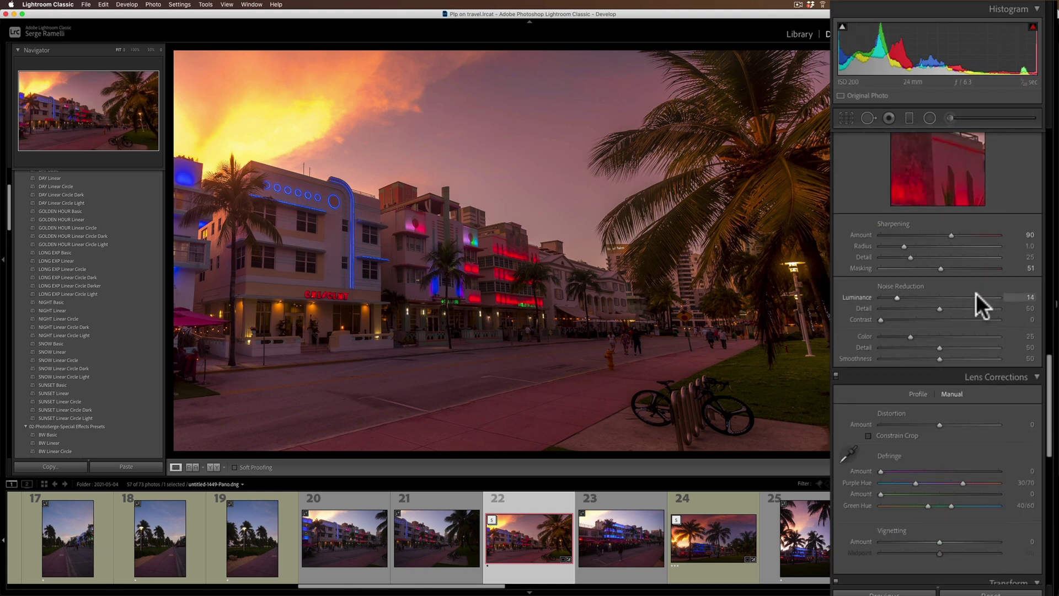
scroll(975, 293, "down", 4)
left_click(947, 432)
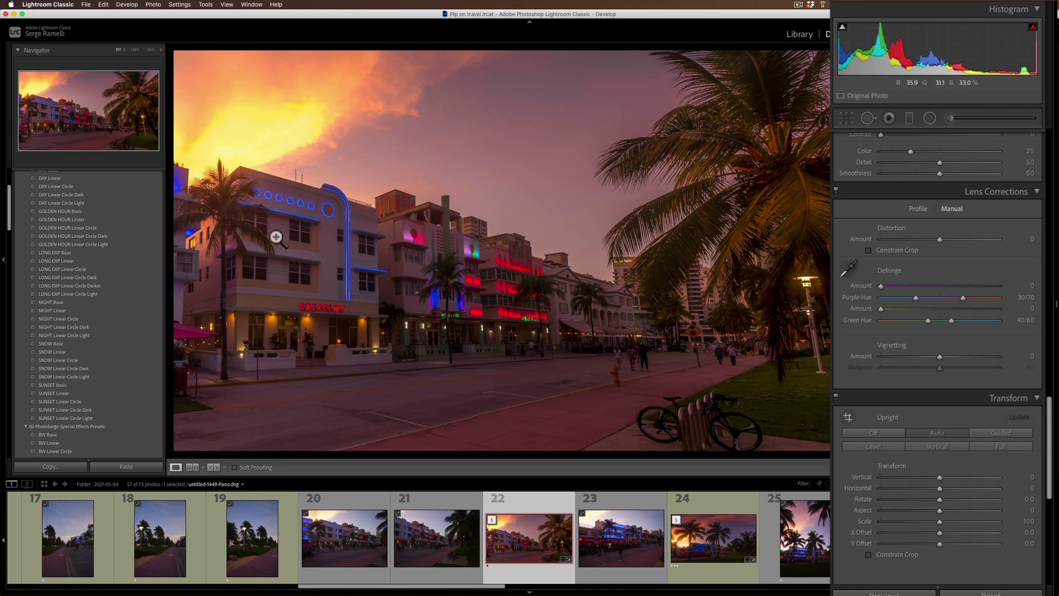
left_click(944, 487)
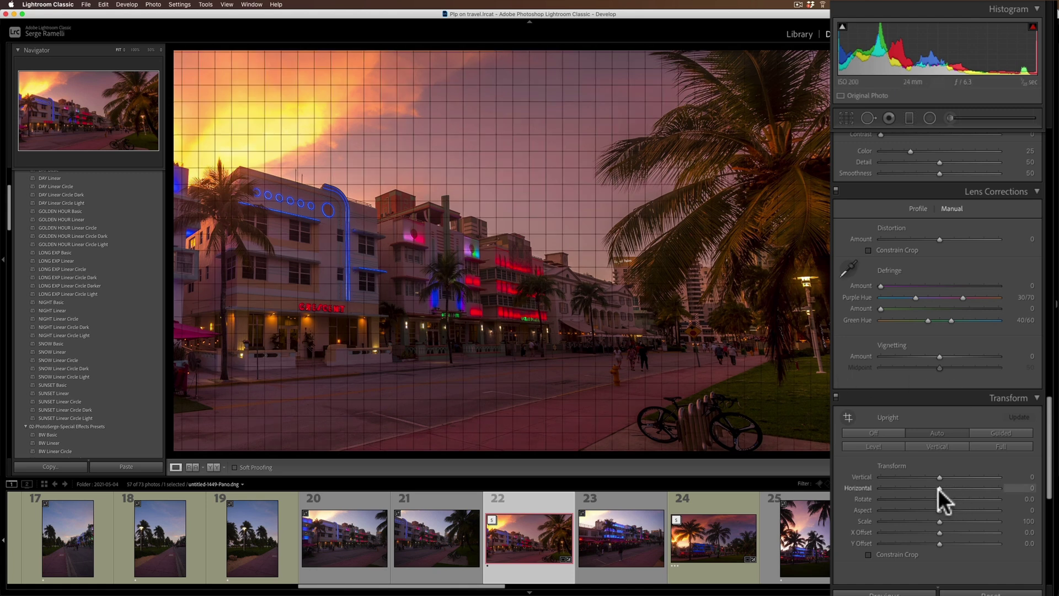
mouse_move(939, 476)
left_mouse_down()
mouse_move(940, 497)
mouse_move(944, 477)
left_mouse_up()
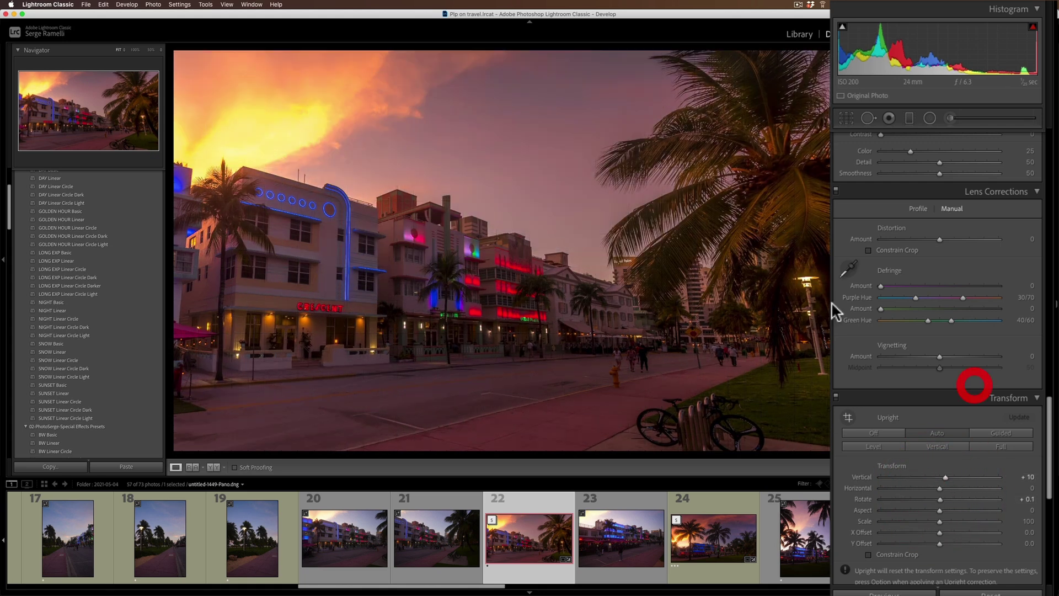
Tighten the crop from the right edge around the neon buildings
left_click(849, 117)
left_click_drag(697, 249, 634, 254)
key("Return")
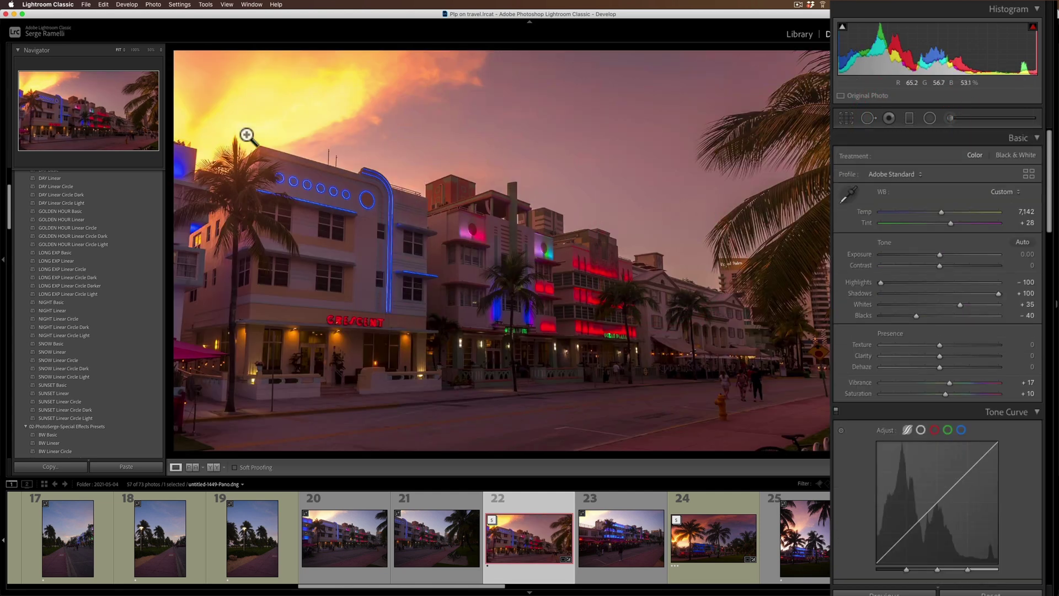
Set Highlights -84, Exposure -0.35 and Contrast +23, then rate the panorama 2 stars
left_click(903, 281)
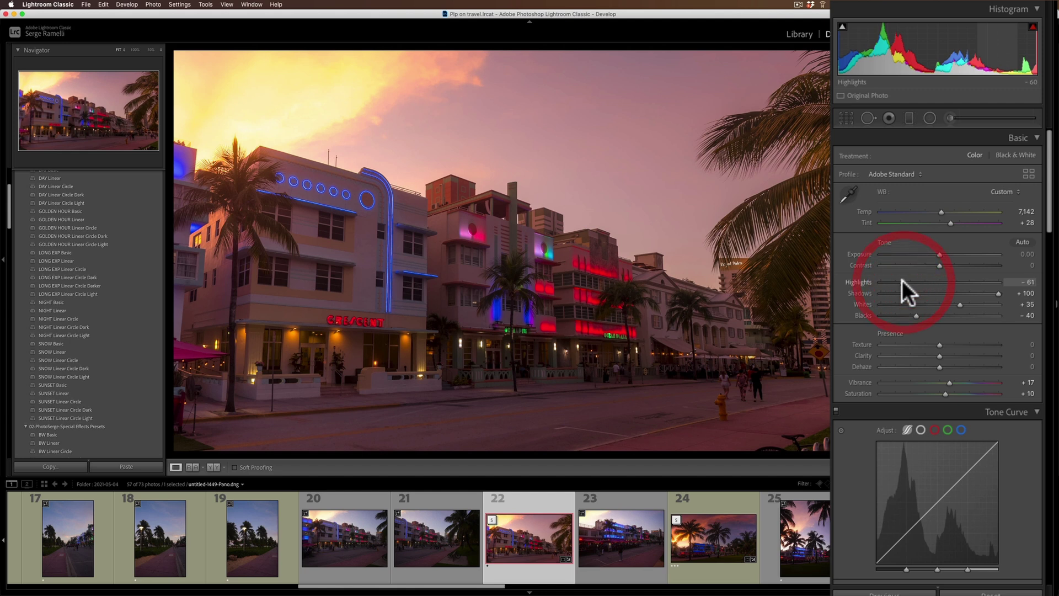
left_click_drag(901, 282, 890, 281)
left_click(936, 255)
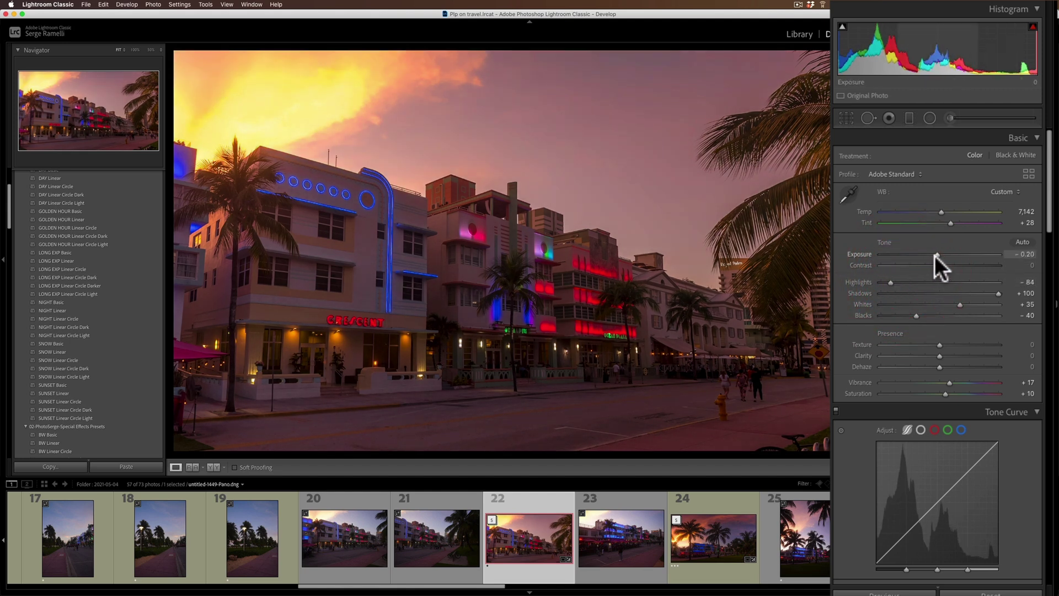
left_click_drag(934, 256, 933, 256)
left_click(953, 265)
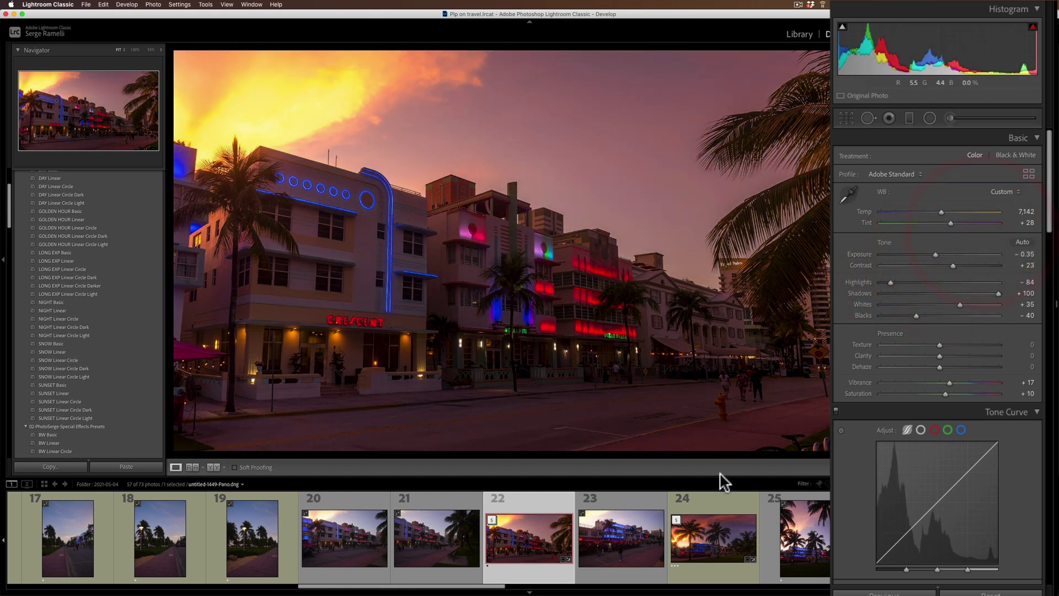
key("2")
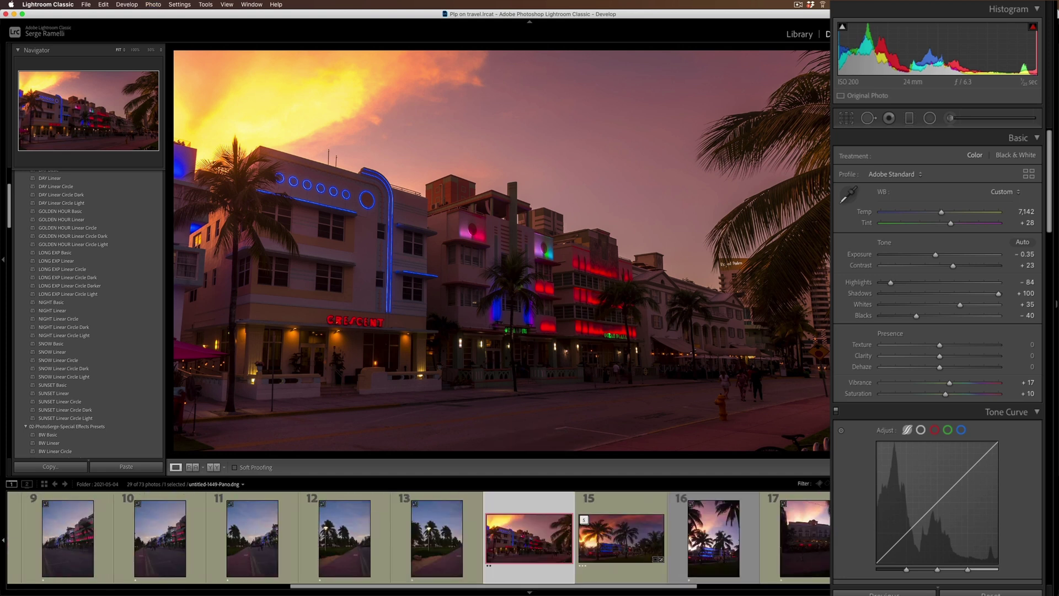
Set the filmstrip filter to 3 Stars and Higher, leaving the two night panoramas
left_click(900, 483)
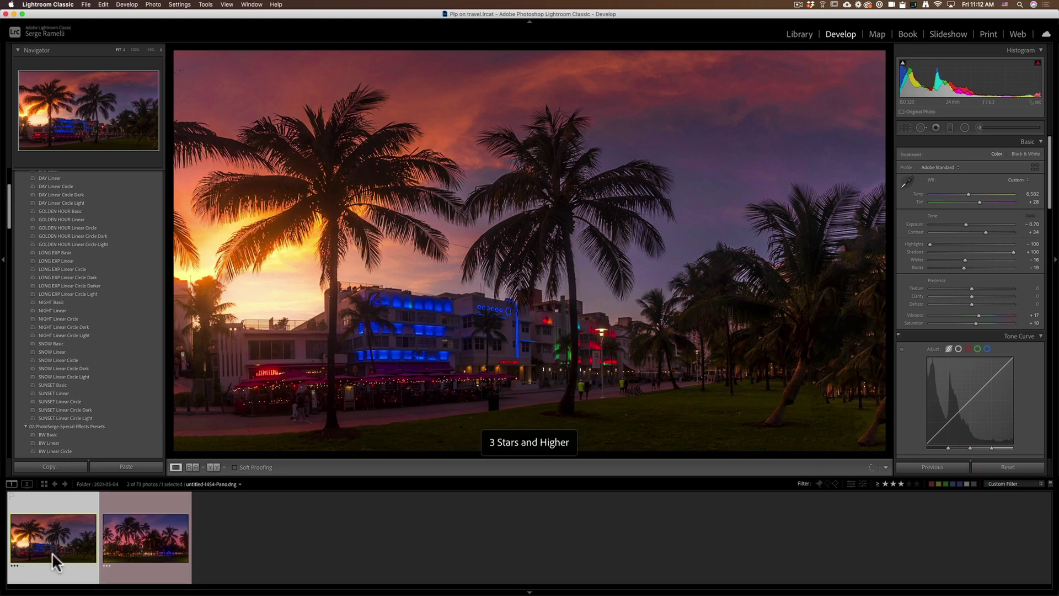